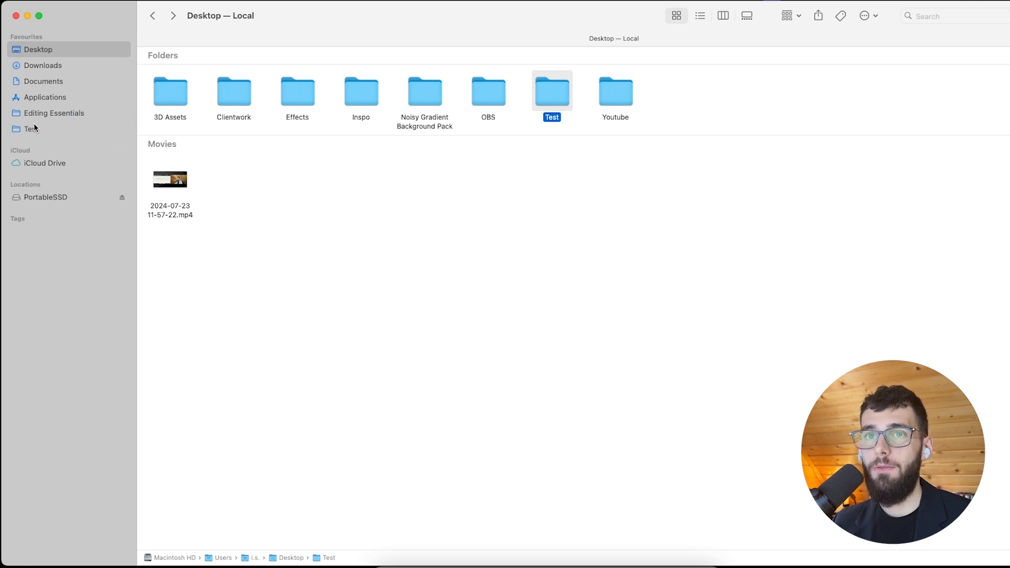
- Open the Workfiles folder inside the Test project folder
left_click(29, 129)
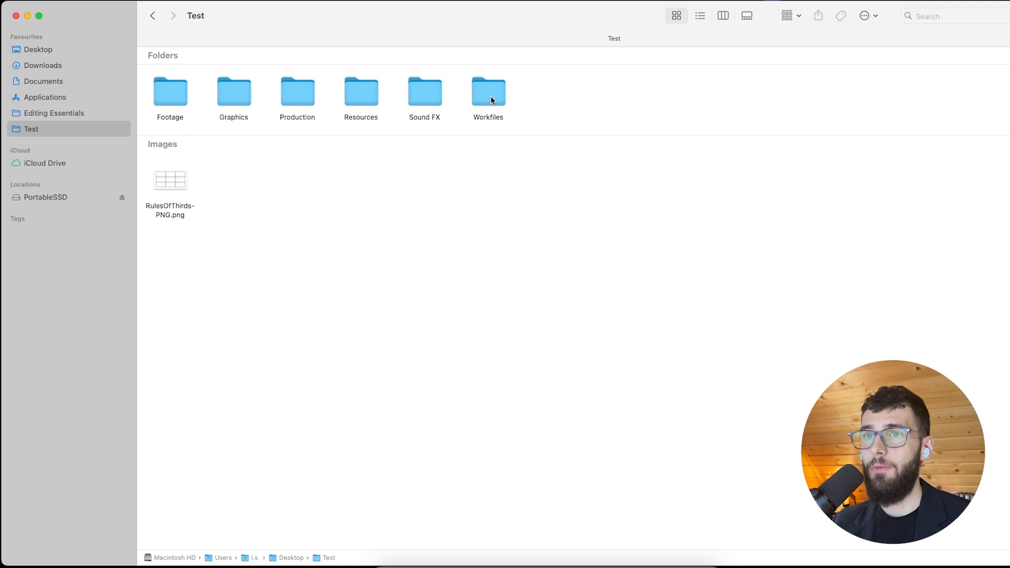
left_click_drag(159, 128, 550, 91)
left_click(501, 142)
left_click_drag(544, 217, 141, 93)
left_click(217, 133)
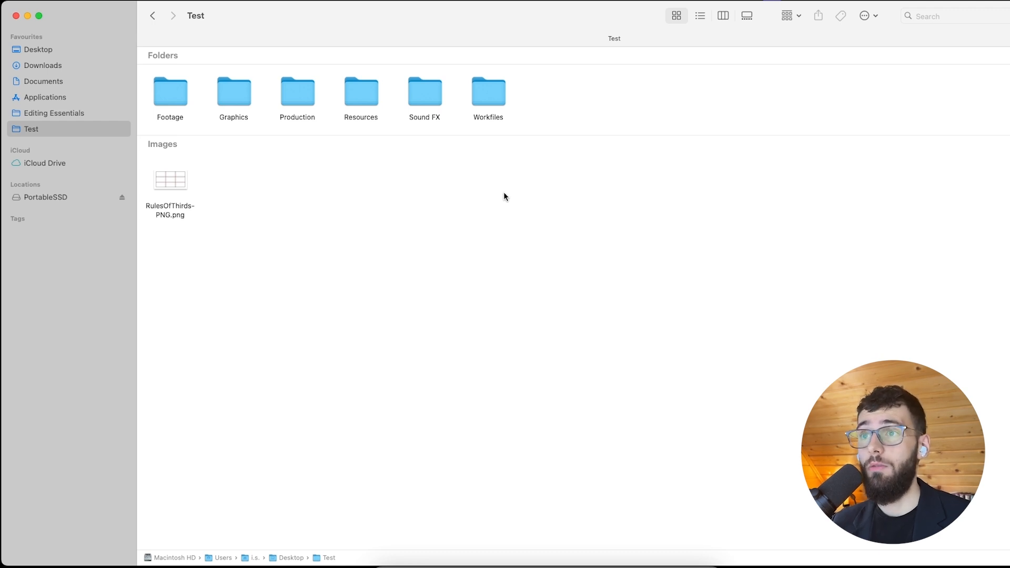
left_click(493, 103)
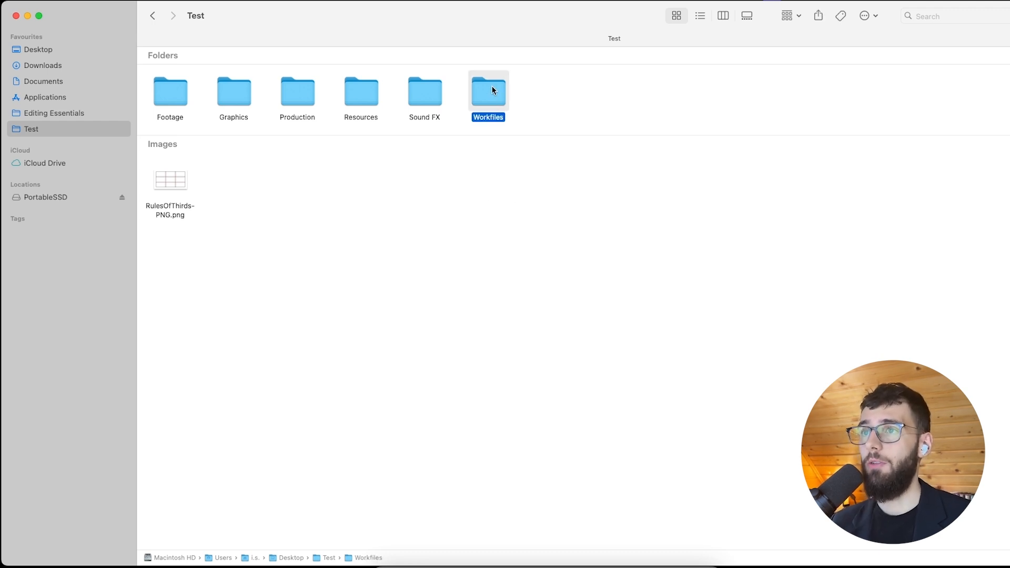
double_click(490, 92)
- Rename the Premiere project file in Workfiles as "Test 01 Rough Cut Fast"
left_click(296, 268)
right_click(296, 268)
left_click(371, 340)
type("Test 01 Rough Cut Fast")
left_click(488, 104)
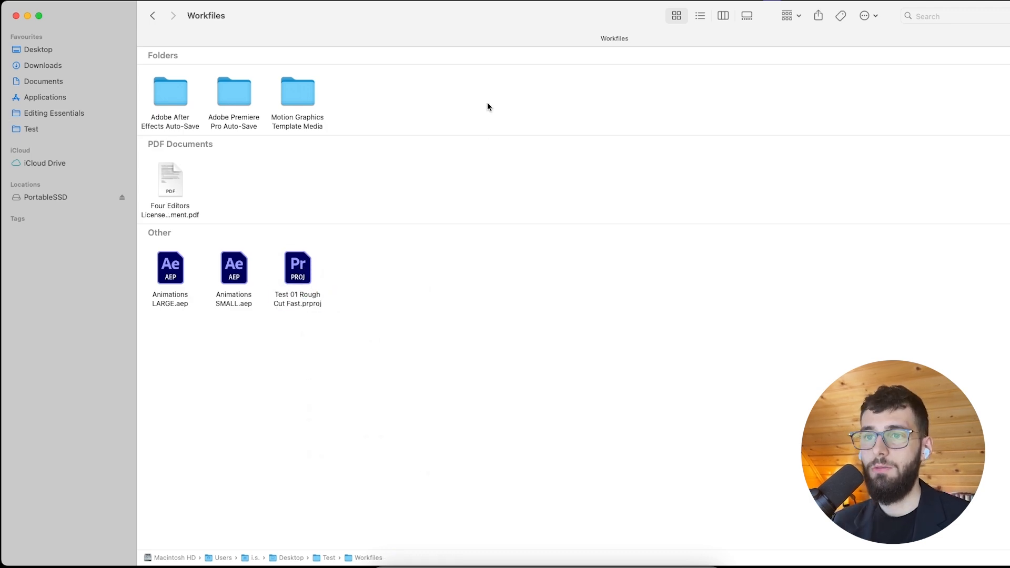
- Open the renamed project in Premiere Pro, searching for the missing Background_BlackPaper.mp4, and check the Resources bin
double_click(297, 269)
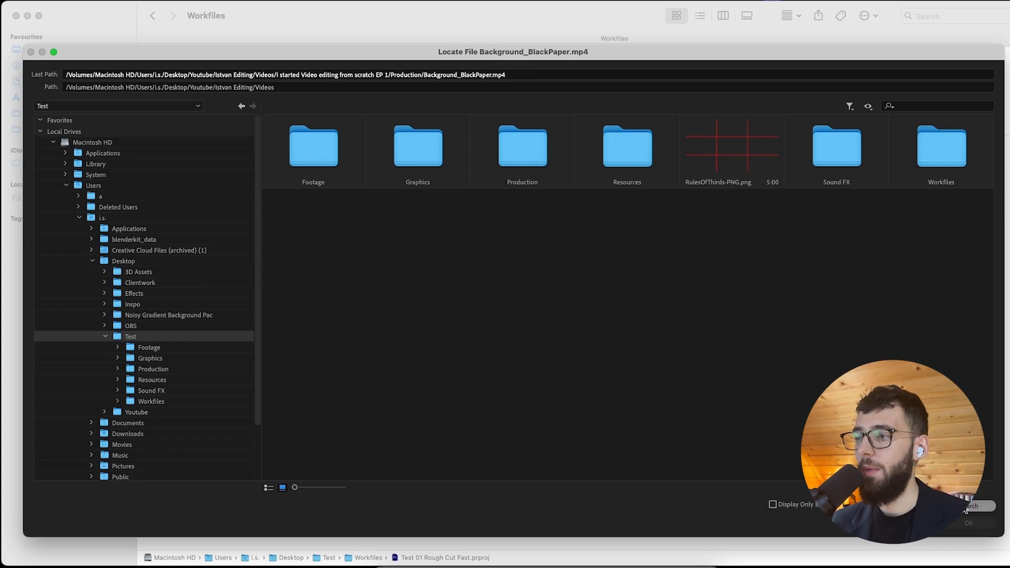
left_click(971, 506)
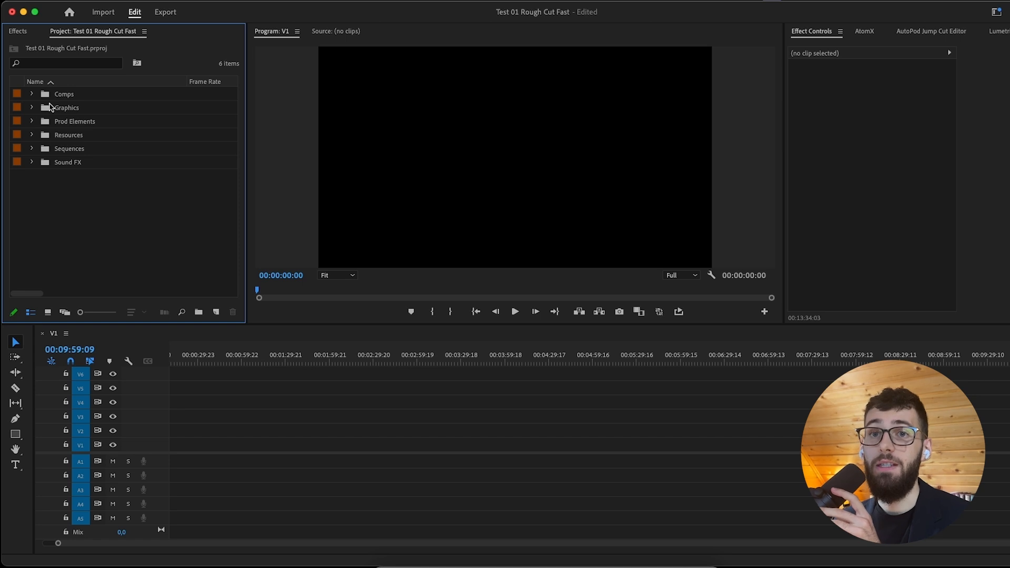
left_click(32, 136)
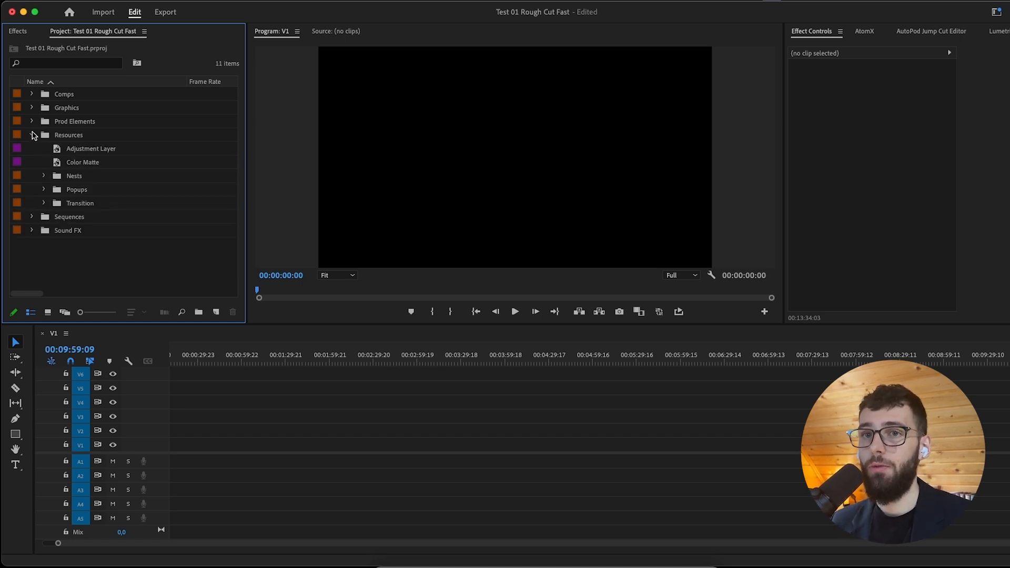
left_click(33, 135)
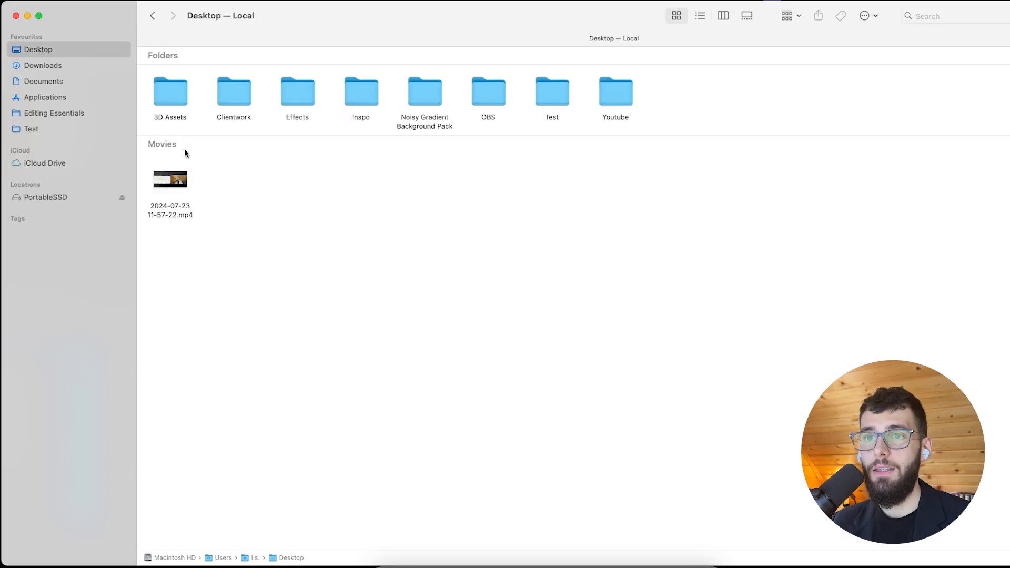
left_click_drag(170, 182, 66, 129)
left_click(65, 128)
left_click_drag(178, 268, 170, 100)
double_click(171, 99)
left_click_drag(213, 132, 184, 124)
left_click_drag(202, 149, 176, 114)
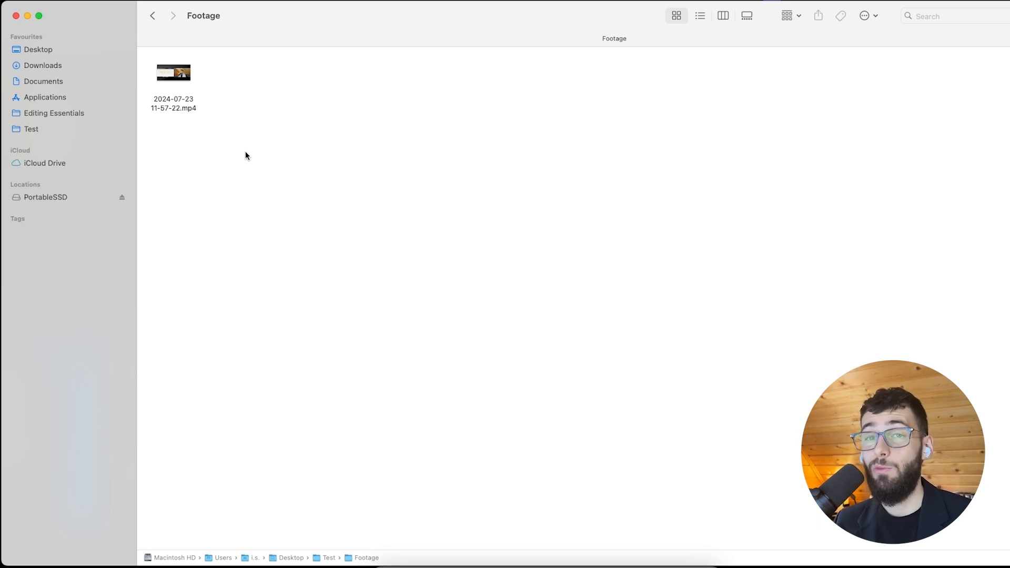
- Check the contents of the Graphics folder in the Test project folder
key("super+bracketleft")
left_click(229, 96)
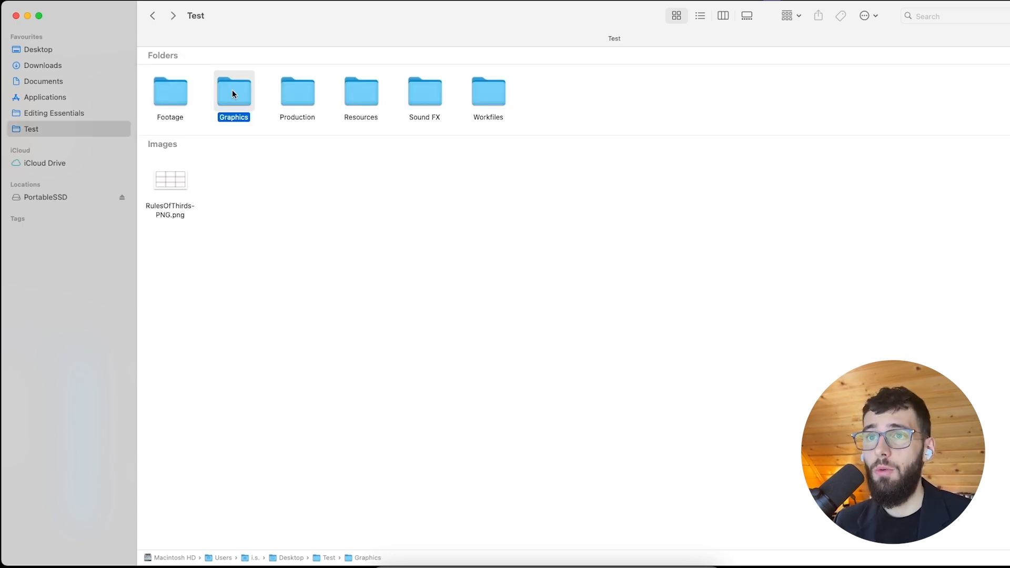
double_click(222, 100)
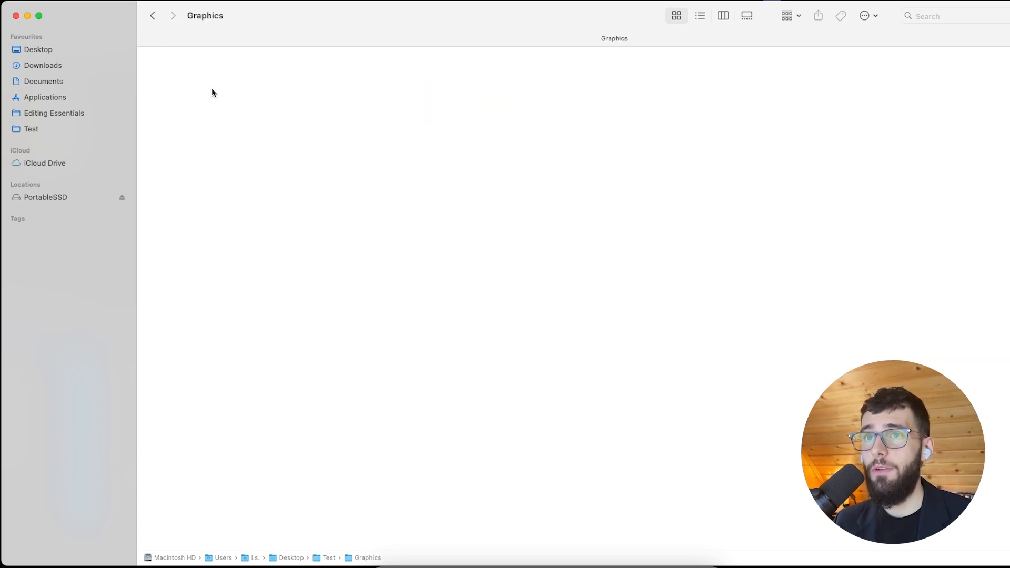
left_click(158, 20)
left_click_drag(269, 171, 262, 137)
mouse_move(490, 158)
left_mouse_down()
mouse_move(55, 63)
mouse_move(231, 147)
mouse_move(499, 175)
left_mouse_up()
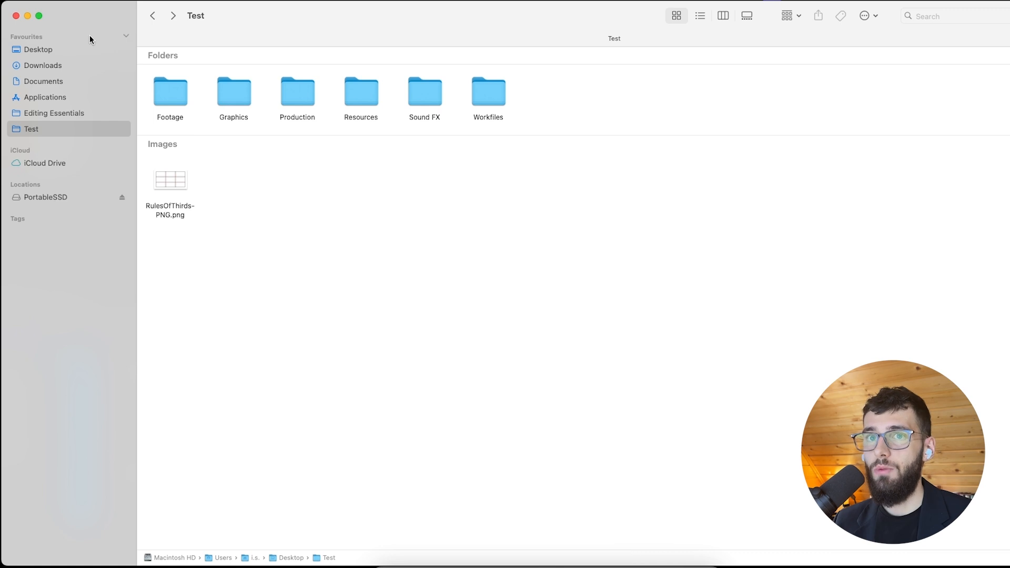
- Import the Footage folder from Finder into the Premiere Pro project as a bin and expand it
left_click_drag(161, 93, 75, 205)
key("super+Tab")
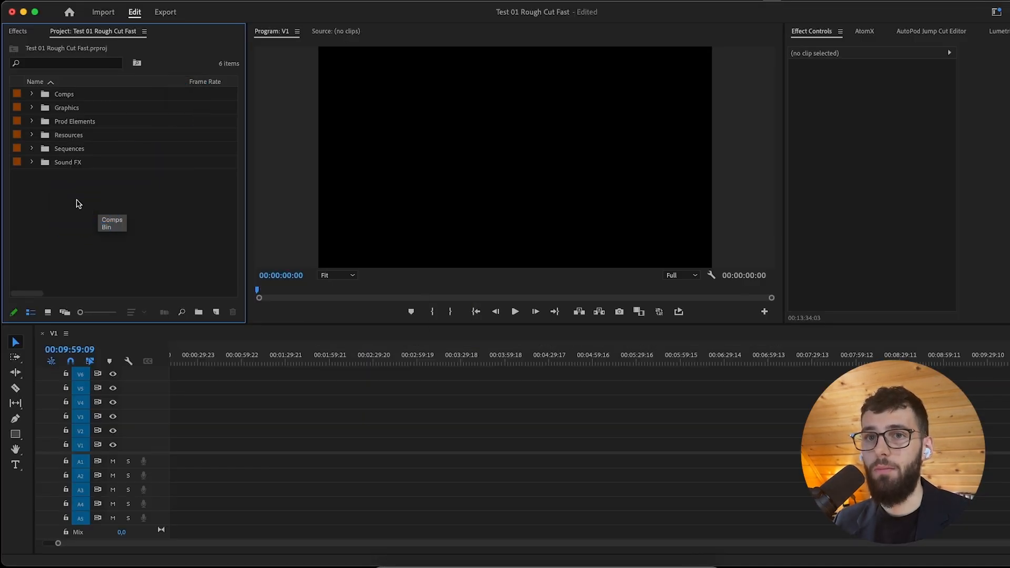
left_click(32, 108)
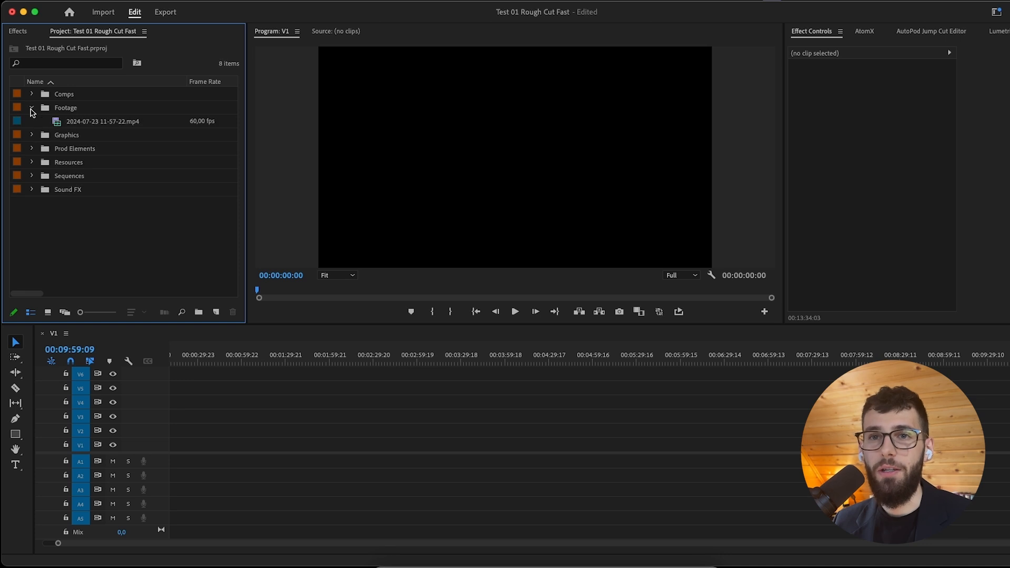
left_click_drag(79, 122, 175, 461)
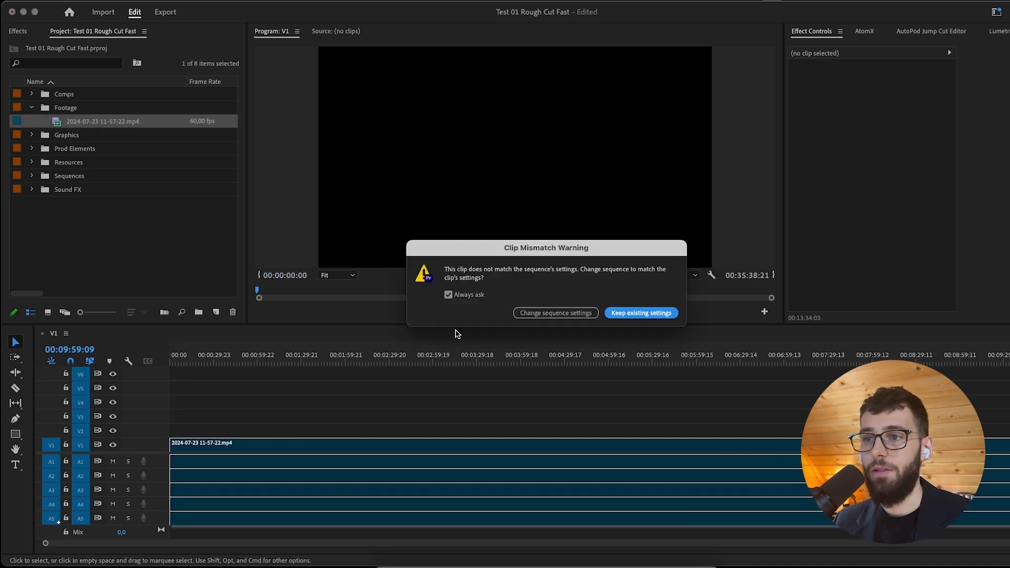
left_click(641, 314)
left_click_drag(353, 323, 352, 309)
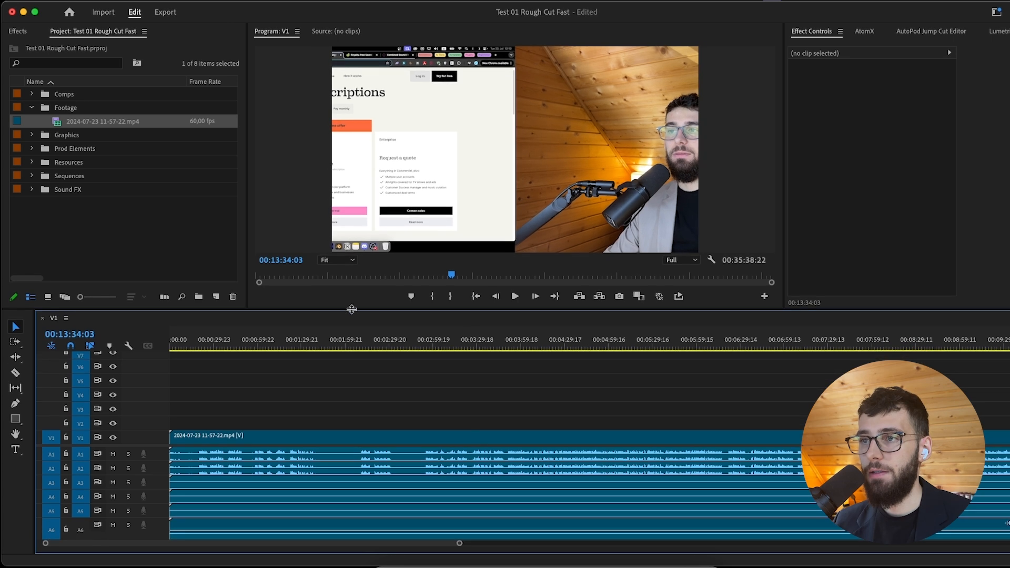
scroll(349, 445, "down", 2)
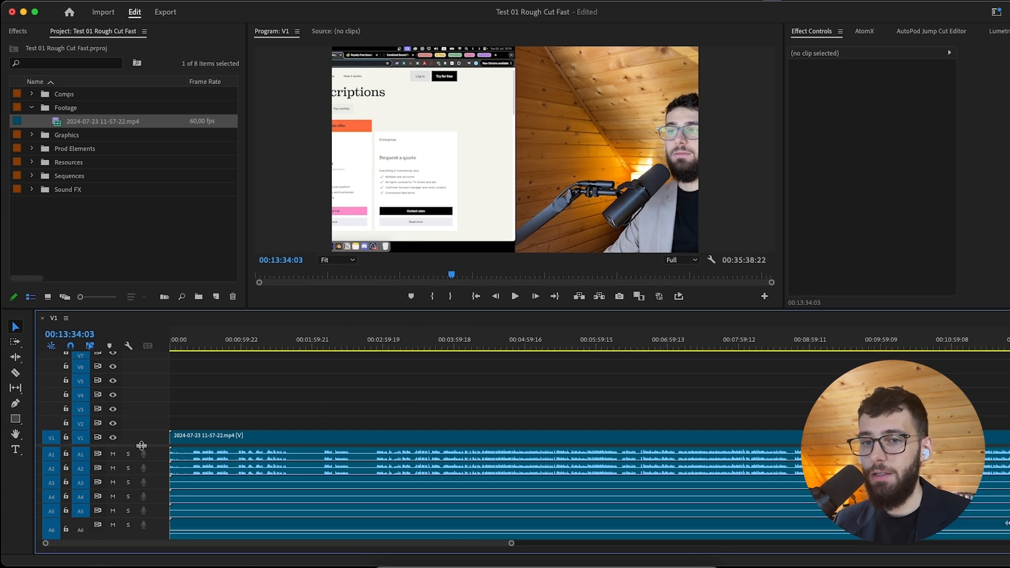
scroll(158, 463, "down", 1)
- Delete the clip's surplus audio so only one audio clip remains on A1, and enlarge the A1 track
left_click(192, 494)
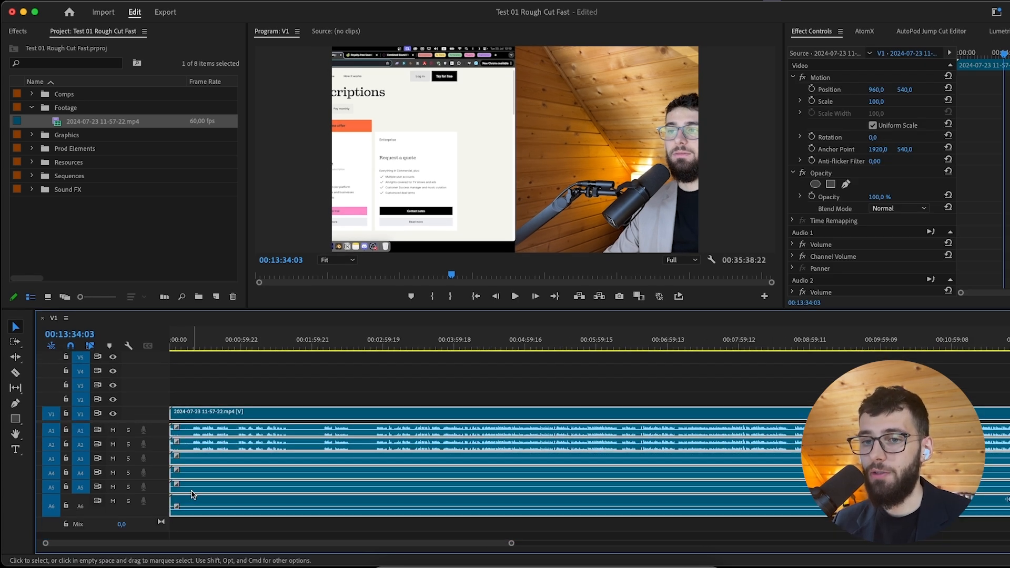
left_click_drag(242, 526, 213, 438)
double_click(159, 437)
left_click(193, 403)
left_click_drag(248, 475, 221, 481)
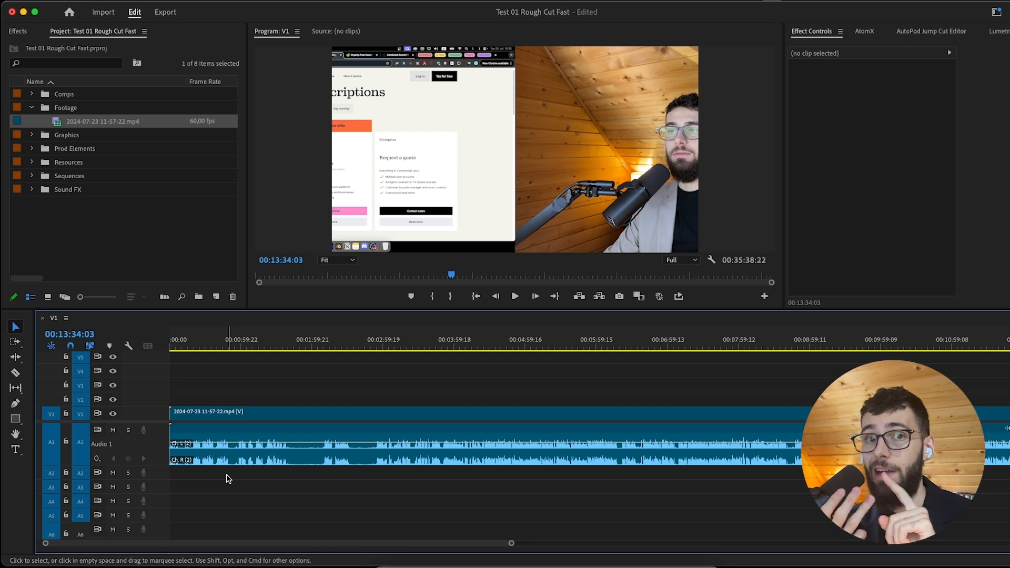
- Duplicate the video clip onto V2 above the original and set the copy's horizontal position to 0 to frame the camera half
left_click(255, 384)
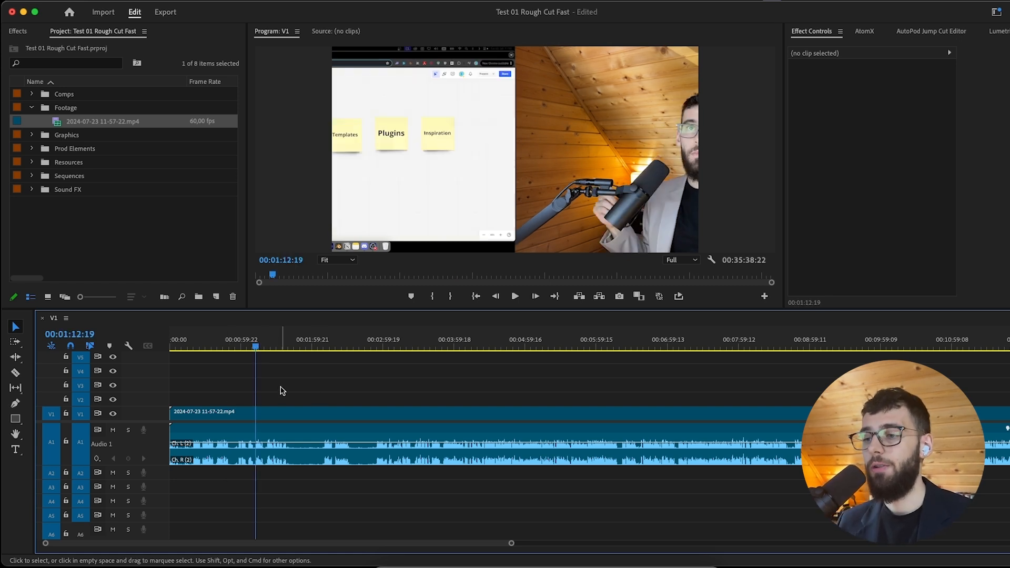
left_click_drag(268, 418, 269, 409)
key("shift+super+e")
left_click(264, 413)
left_click_drag(876, 90, 815, 91)
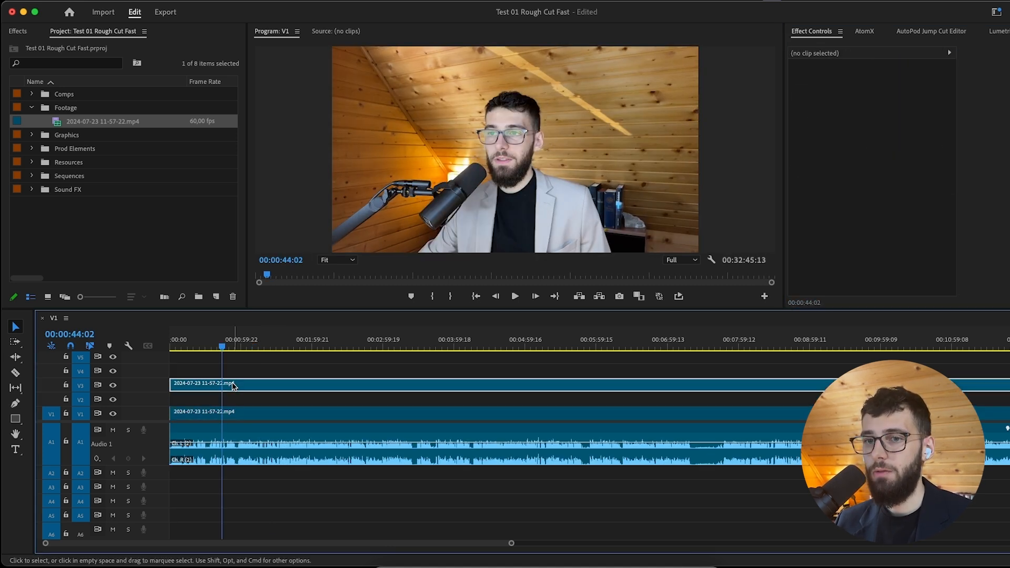
left_click(192, 386)
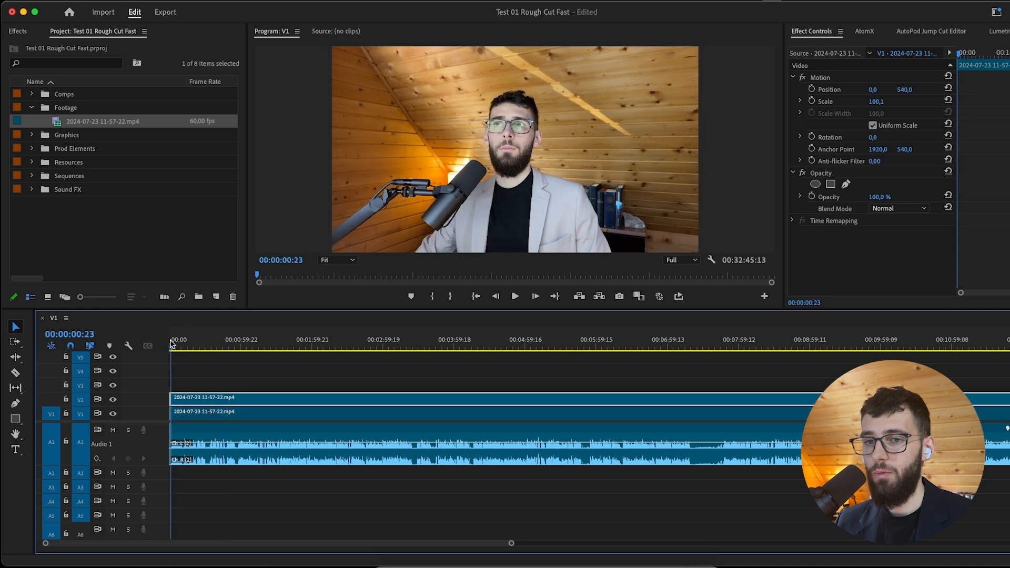
- Duplicate the camera clip from V2 onto V3 and disable the copy
left_click(227, 375)
left_click(213, 403)
left_click_drag(215, 403, 216, 388)
key("shift+super+e")
- Add an ellipse opacity mask with a feather of 0 to the V2 camera clip, shaped as a circle around the speaker
left_click(280, 398)
left_click(300, 368)
left_click(331, 346)
left_click(344, 401)
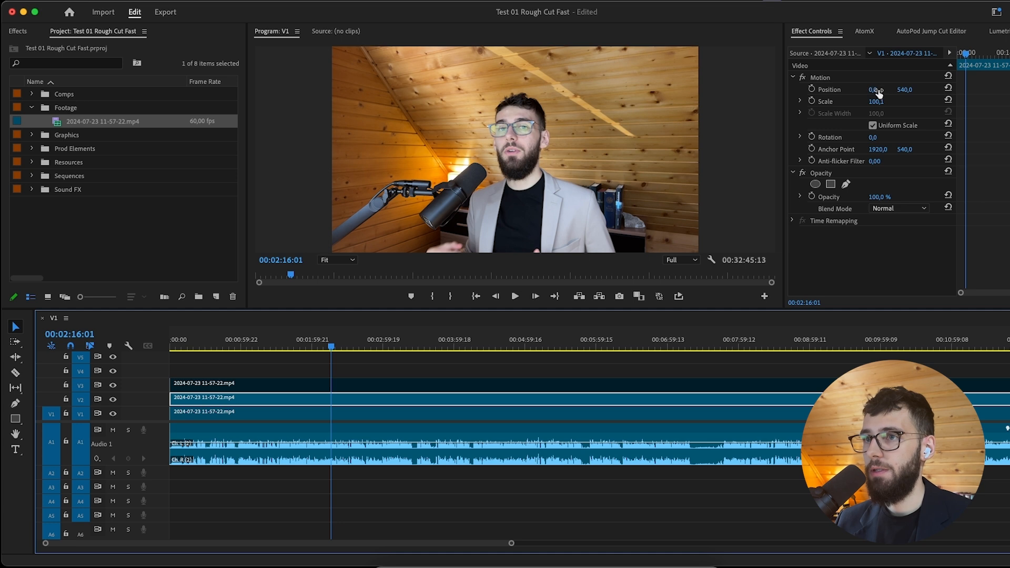
left_click(817, 186)
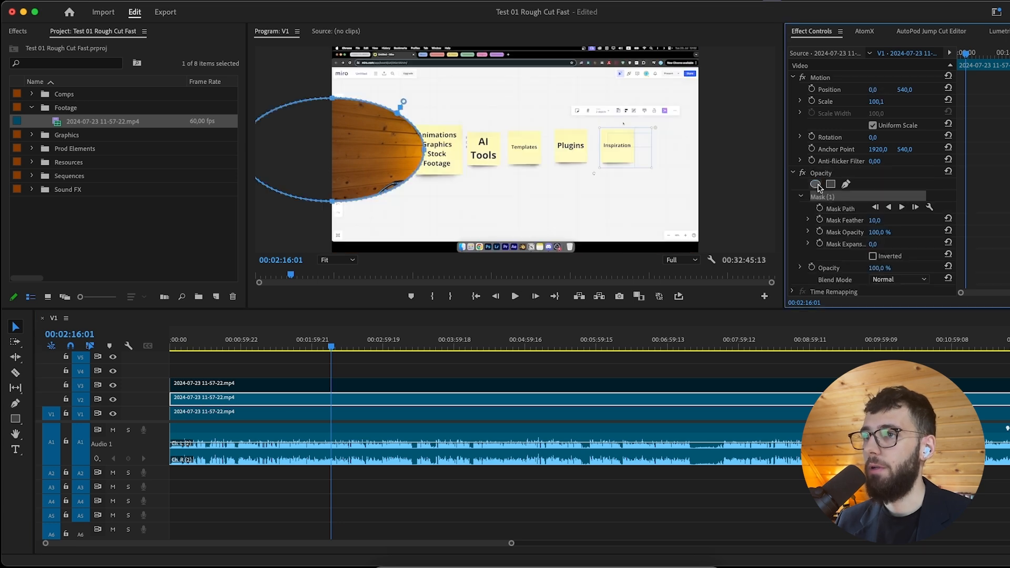
left_click_drag(328, 134, 497, 104)
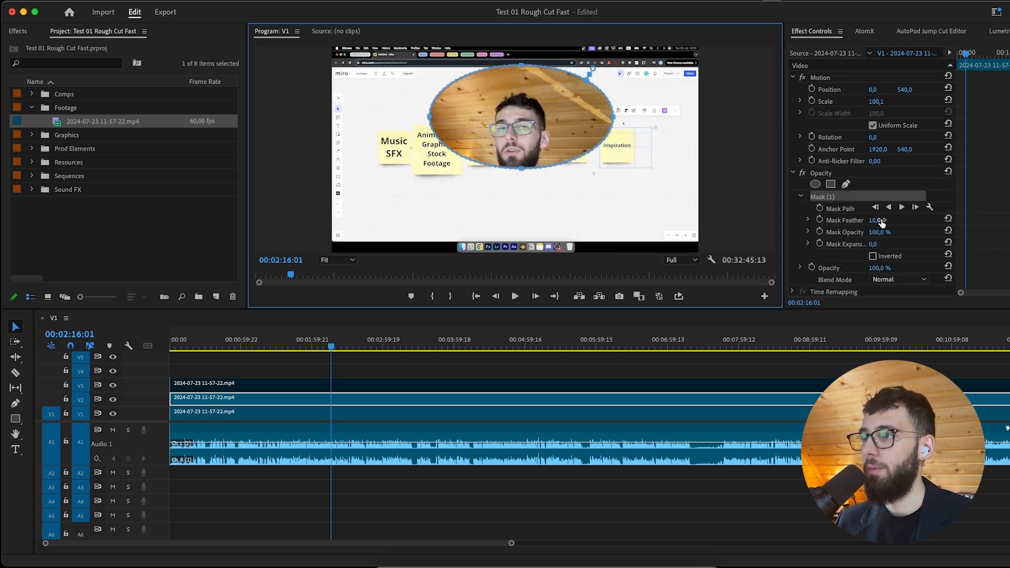
left_click_drag(880, 221, 855, 221)
left_click_drag(520, 169, 509, 217)
left_click_drag(533, 145, 530, 146)
- Set the masked clip's anchor point to about 2892.4, 508.8, its scale to 47.1 and its position to about 1693.8, 850.9 in the frame's lower-right corner
left_click(826, 101)
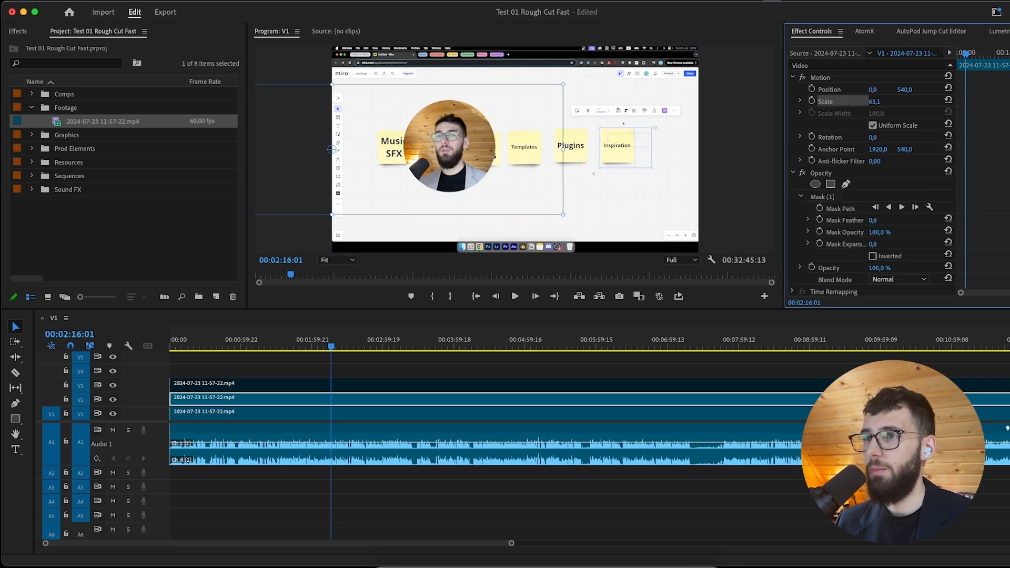
left_click_drag(331, 152, 518, 143)
left_click_drag(876, 101, 849, 101)
left_click_drag(542, 162, 679, 227)
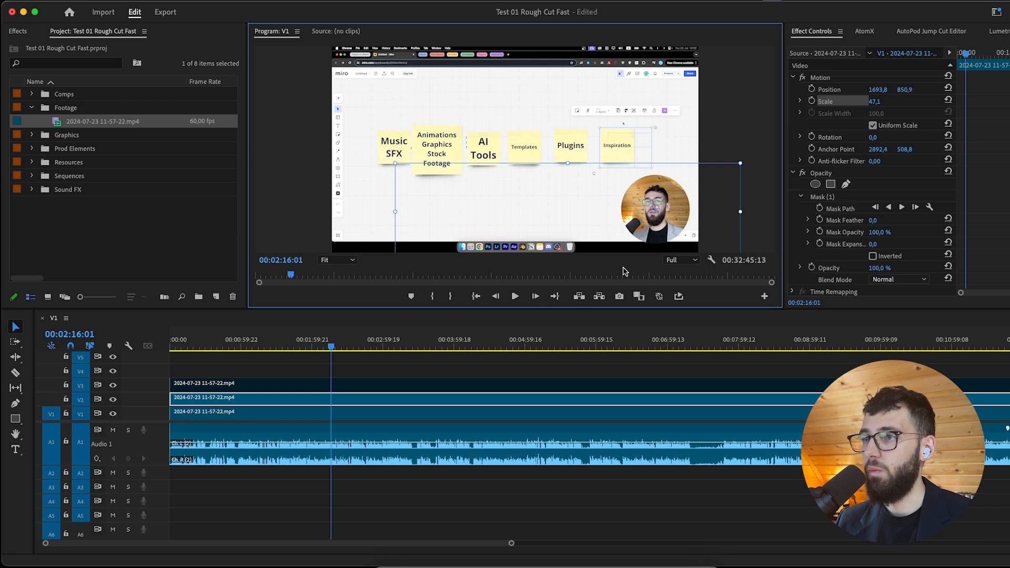
- Toggle the V3 and V2 camera clips on and off to compare the layouts, leaving the full-frame V3 clip enabled
left_click(333, 385)
key("shift+super+e")
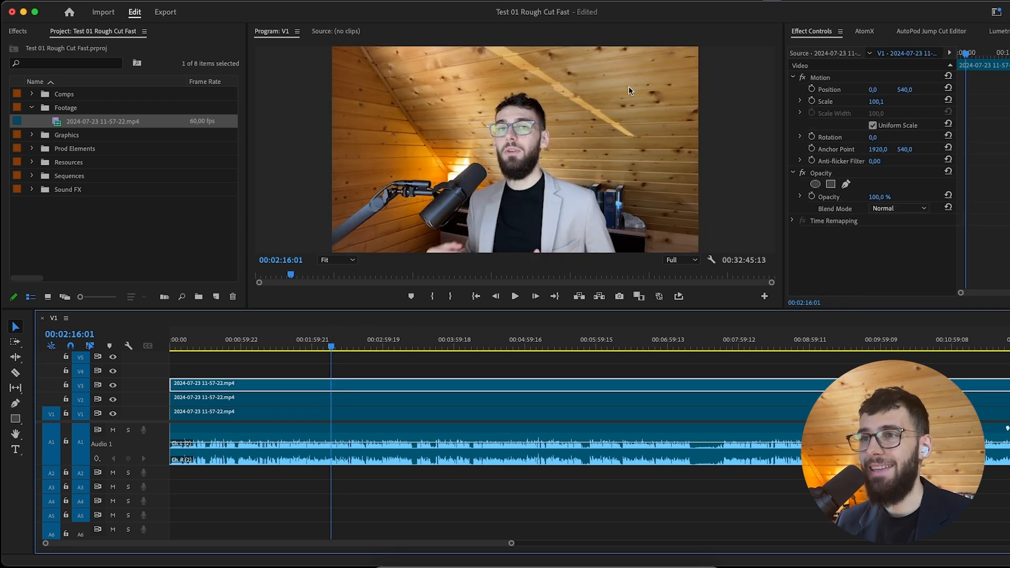
key("shift+super+e")
left_click(311, 399)
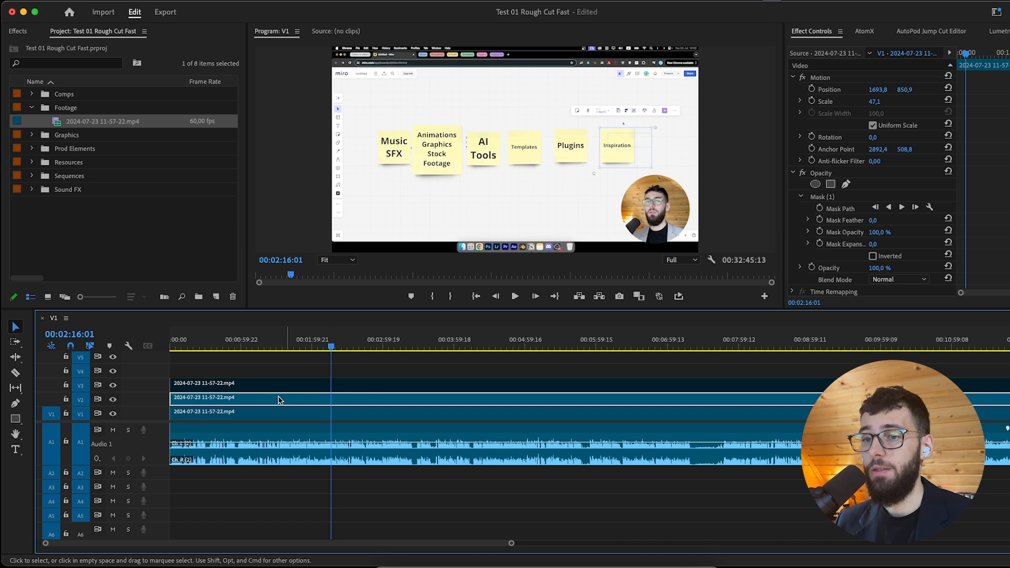
key("shift+super+e")
left_click(243, 370)
left_click(220, 414)
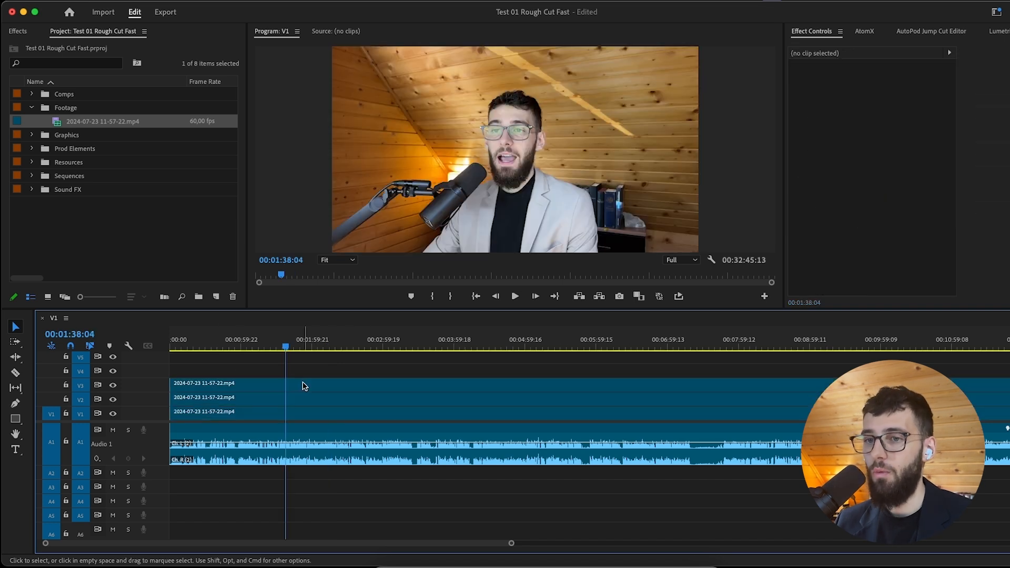
- Assign the Tan label color to the full-frame camera clip on V3 and the audio clip on A1
left_click(302, 385)
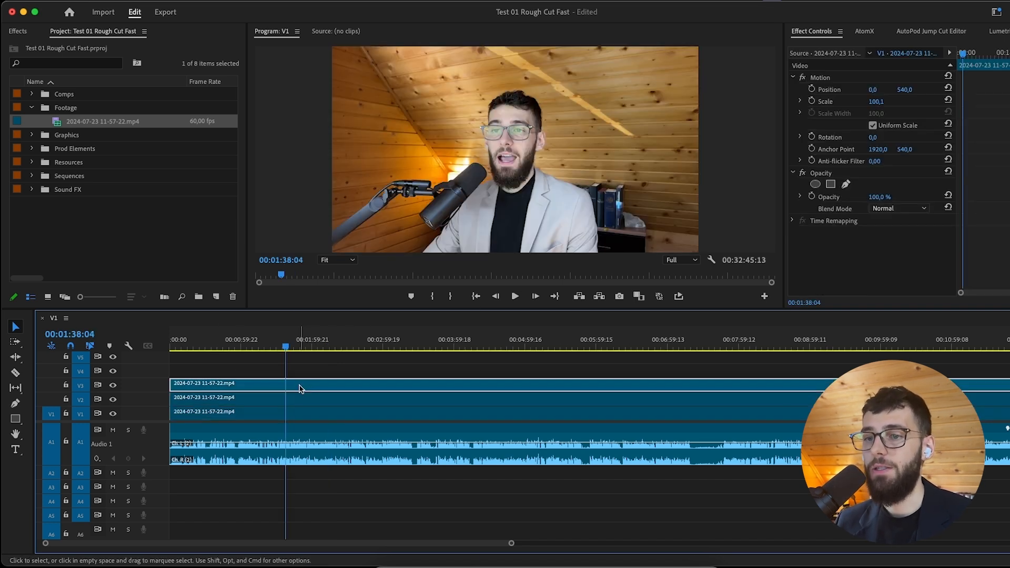
left_click(293, 452)
left_click(314, 392, "shift")
right_click(288, 459)
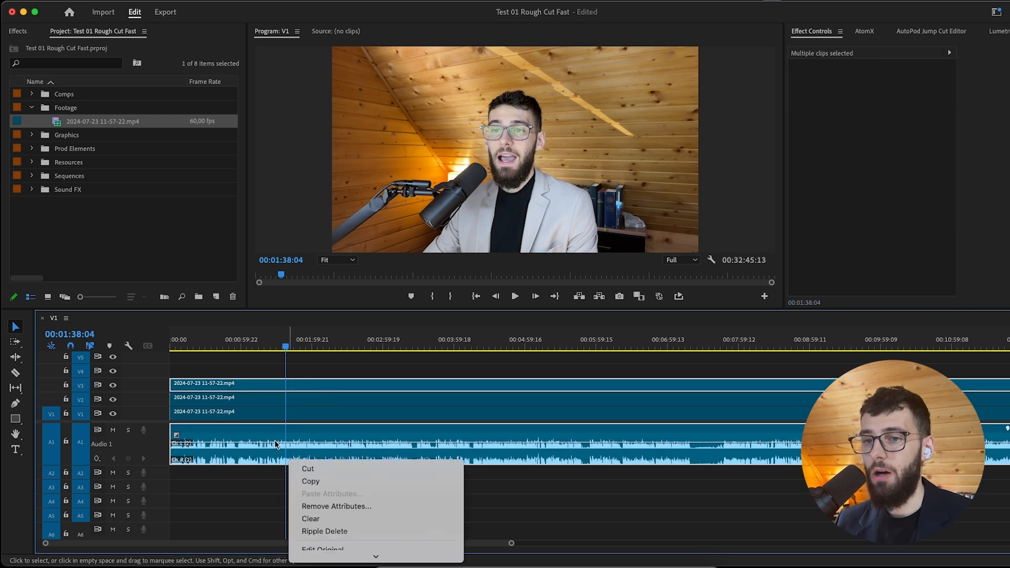
scroll(336, 475, "down", 5)
mouse_move(356, 352)
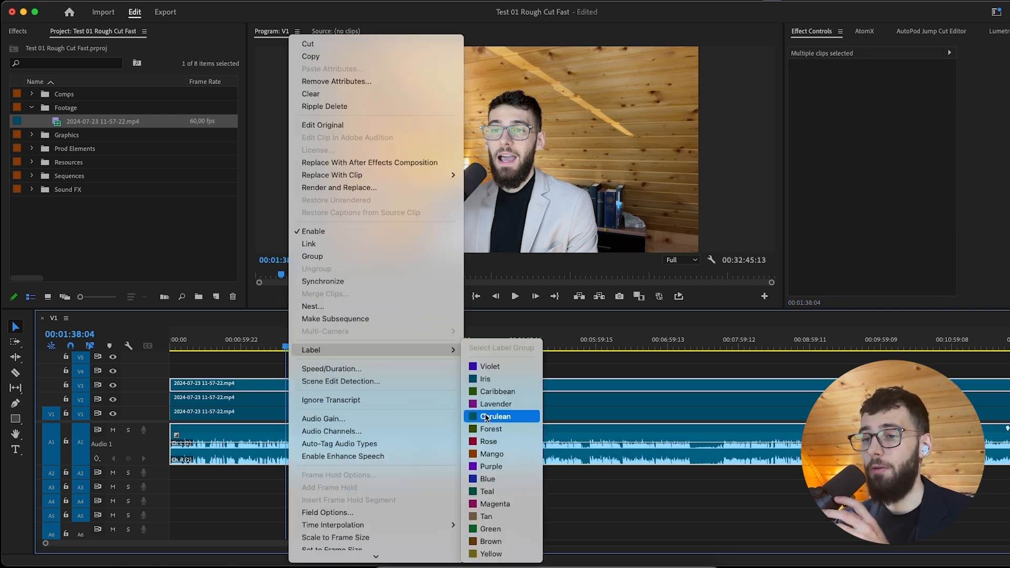
left_click(503, 515)
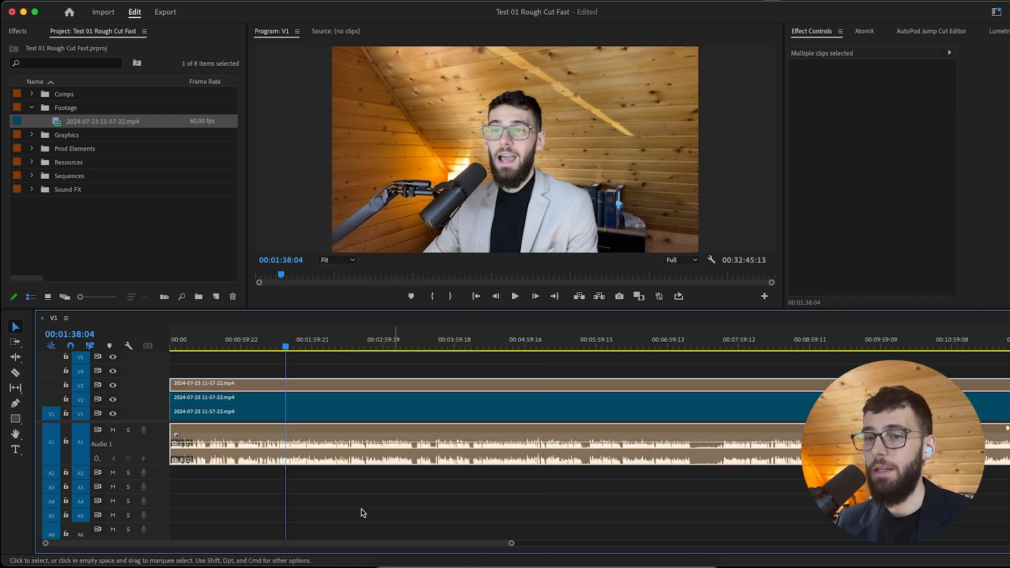
left_click(298, 385)
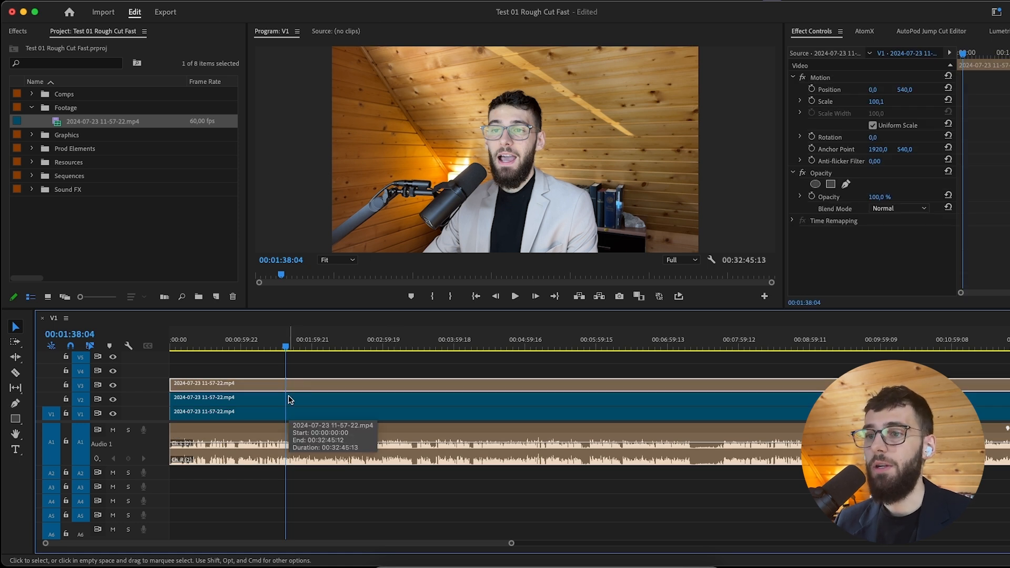
- Toggle the full-frame V3 camera clip off and on, undoing and redoing the changes to compare it with the circular webcam layout
key("shift+super+e")
key("shift+super+e")
key("shift+super+e")
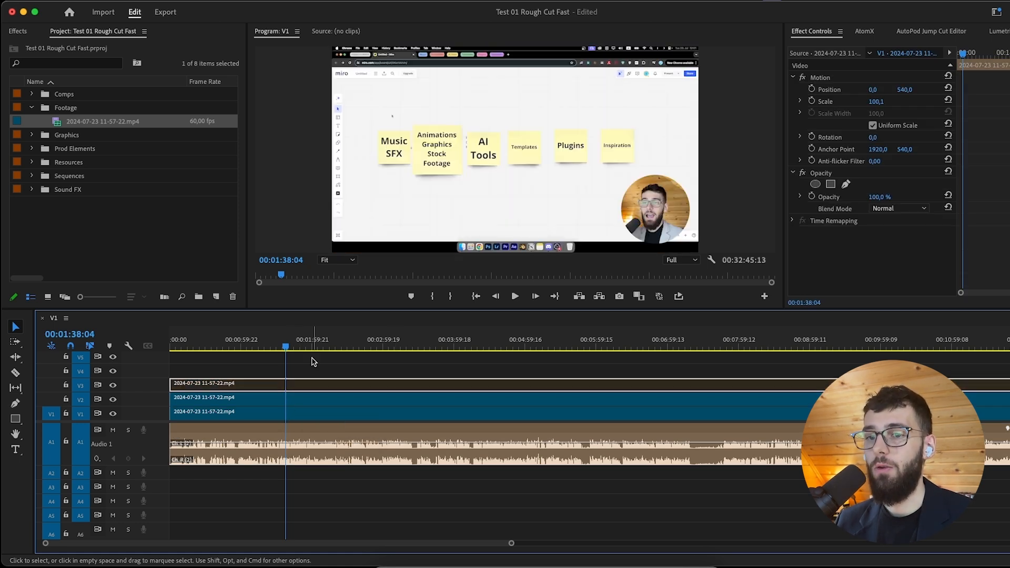
key("super+z")
key("super+z")
key("super+z")
key("super+z")
left_click_drag(332, 368, 336, 515)
left_click(337, 505)
key("shift+super+z")
key("shift+super+z")
key("shift+super+z")
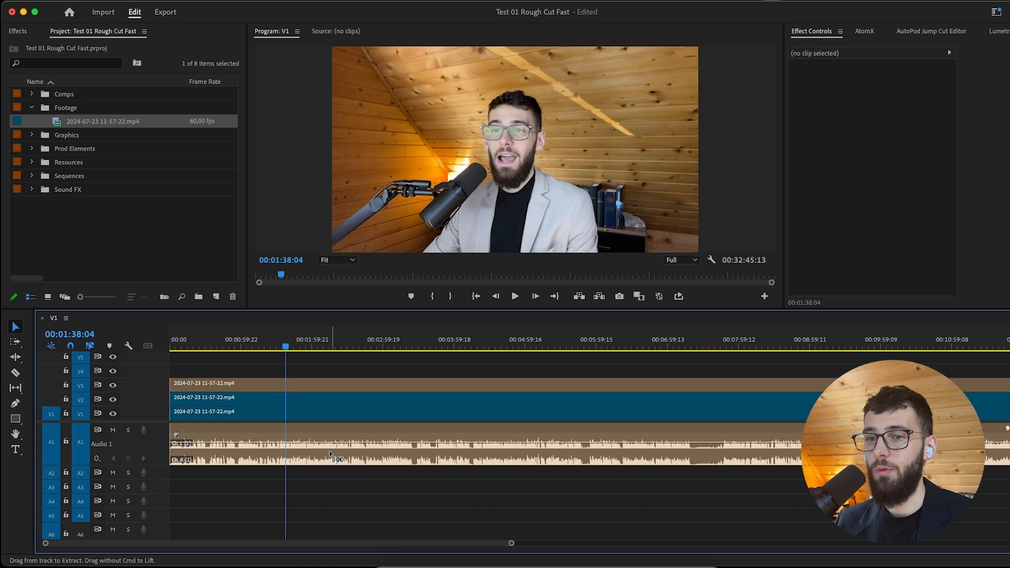
left_click(313, 387)
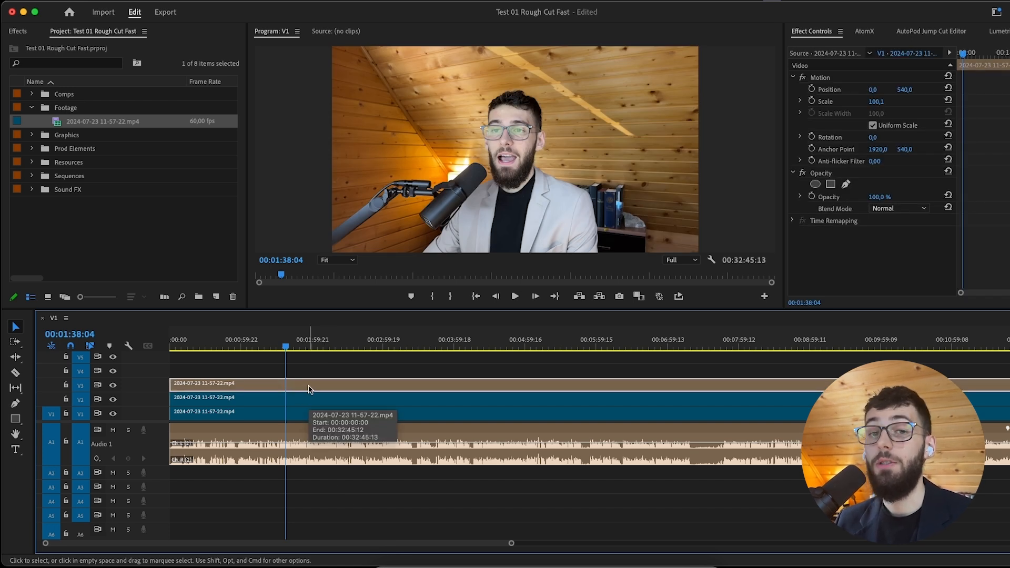
- Disable the full-frame V3 clip and assign the Green label color to the circular webcam clip on V2
key("shift+super+e")
left_click(285, 400)
right_click(270, 398)
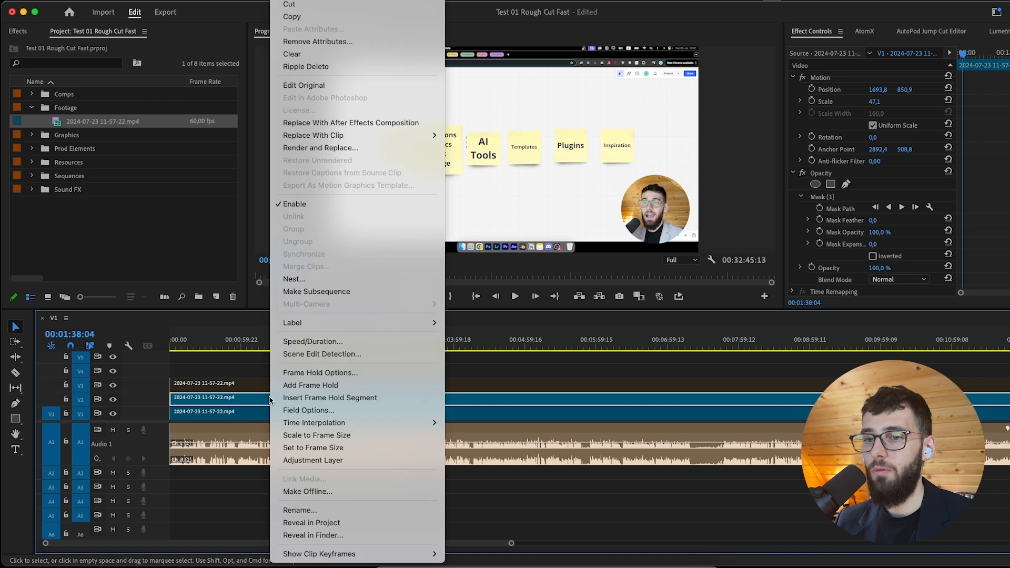
mouse_move(346, 323)
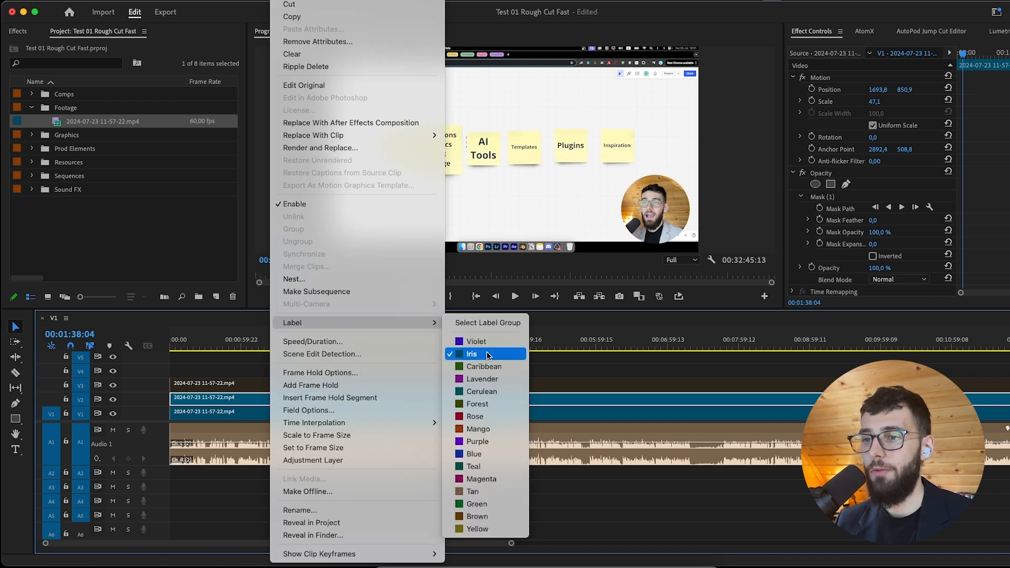
left_click(477, 504)
- Compare the three layouts by toggling the V3 and V2 clips, leaving both clips enabled
left_click(270, 415)
left_click(266, 457)
left_click(296, 388, "shift")
left_click(317, 369)
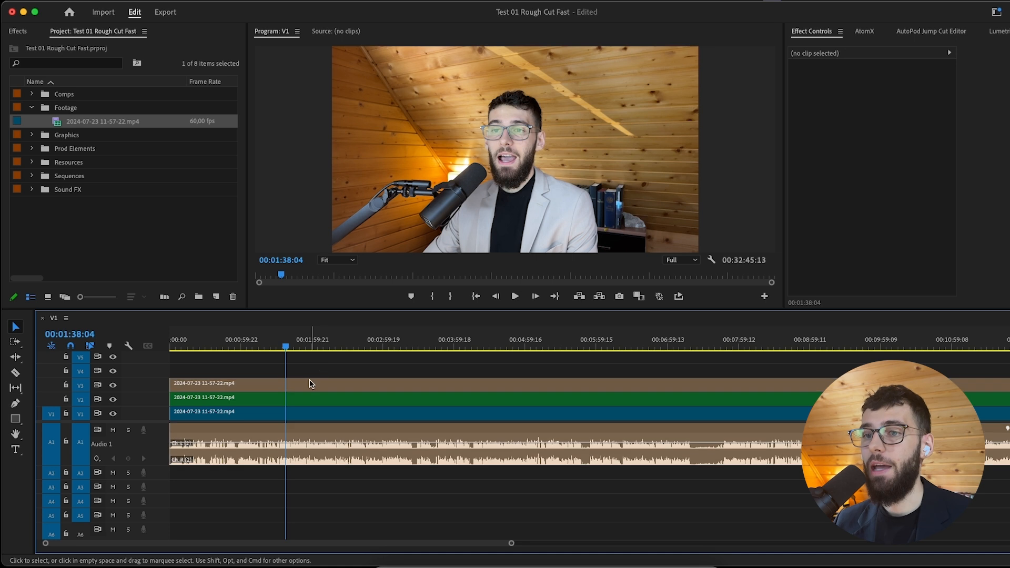
left_click(289, 413)
left_click(278, 387)
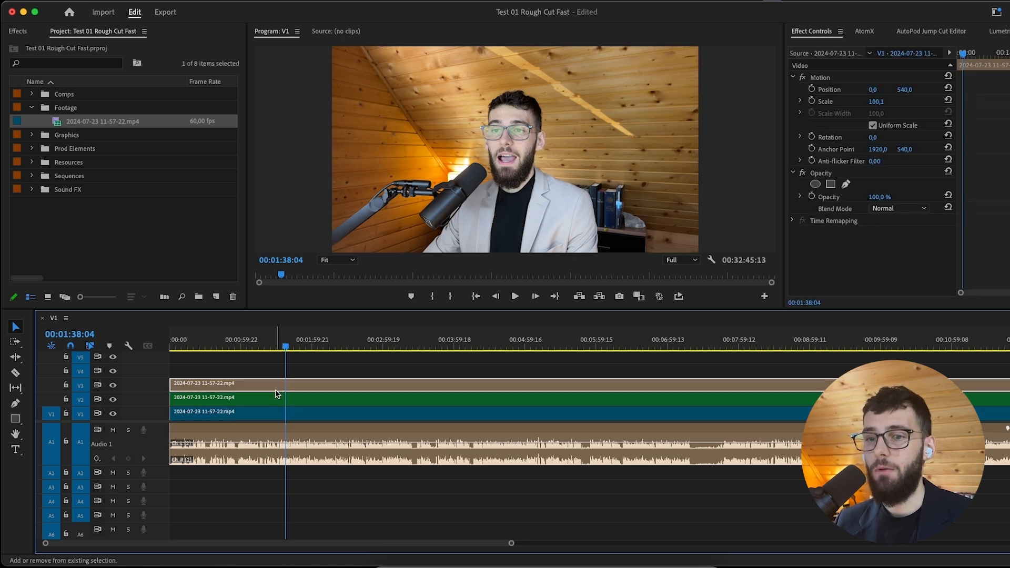
left_click(279, 400, "shift")
key("shift+super+e")
left_click(336, 416)
left_click(255, 401)
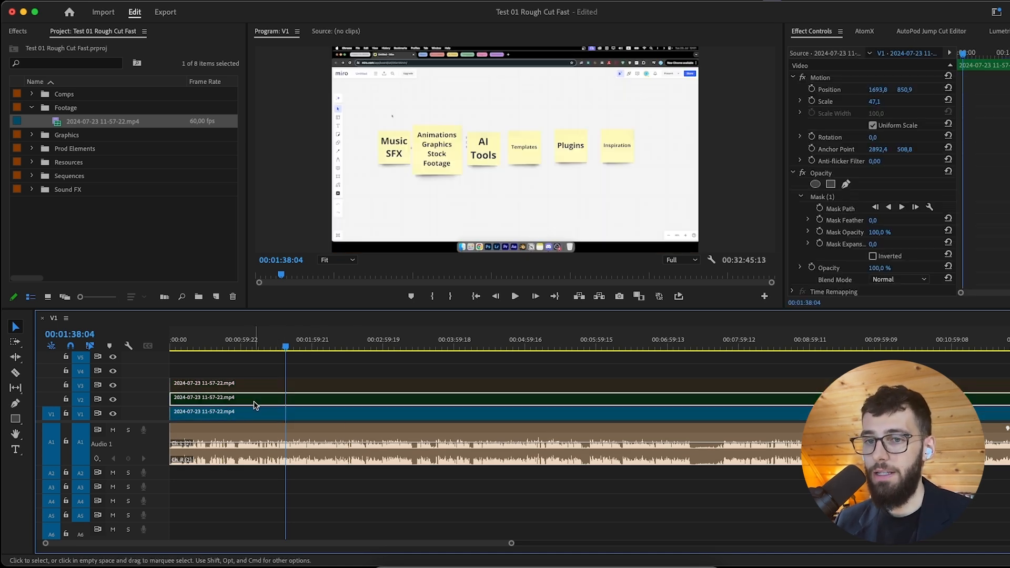
key("shift+super+e")
left_click(252, 383)
key("shift+super+e")
left_click(314, 487)
- Search the effects for "para" and apply the Parametric Equalizer to the audio clip on A1
key("minus")
key("minus")
key("minus")
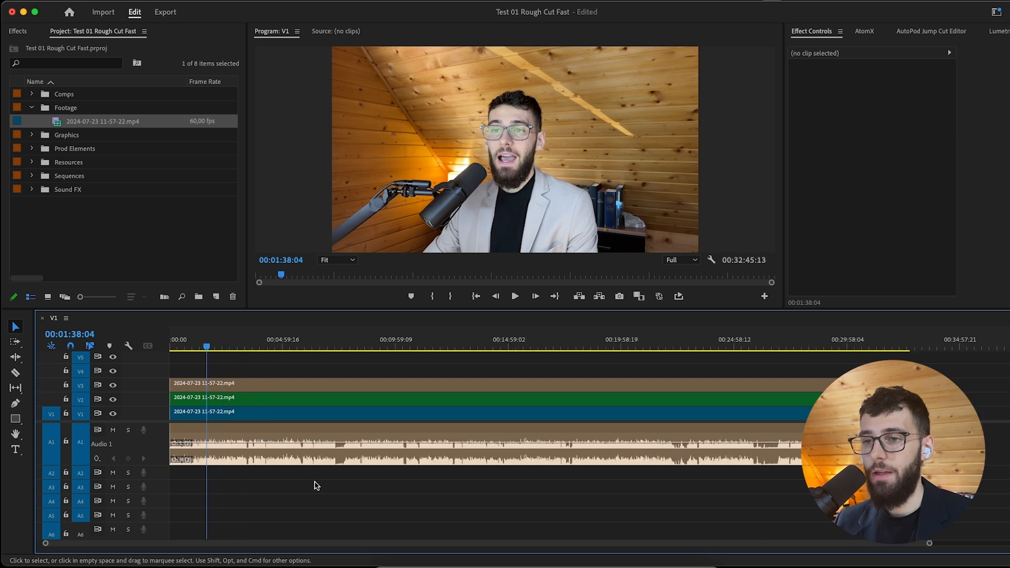
left_click(267, 464)
left_click(17, 31)
left_click(31, 47)
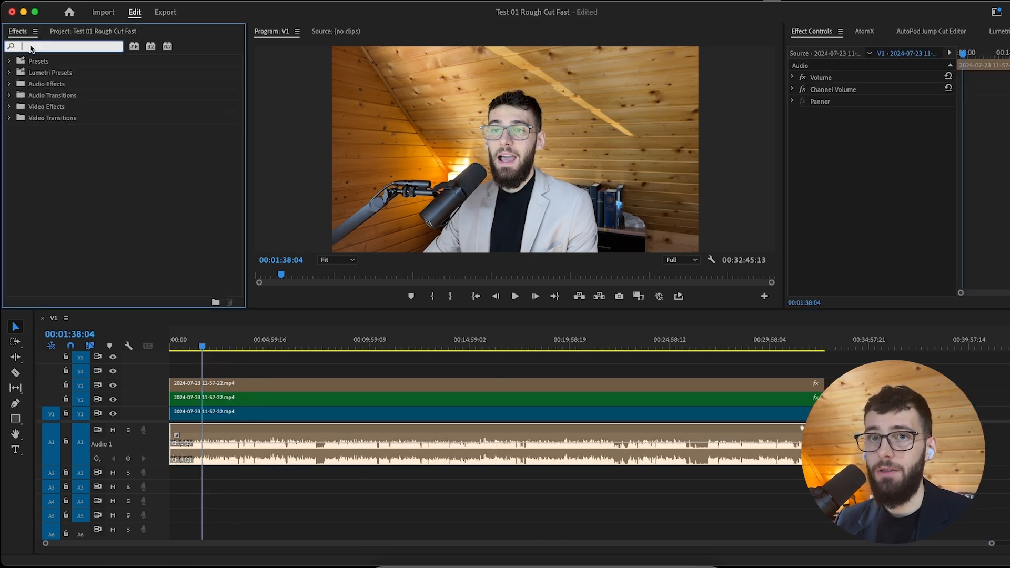
type("para")
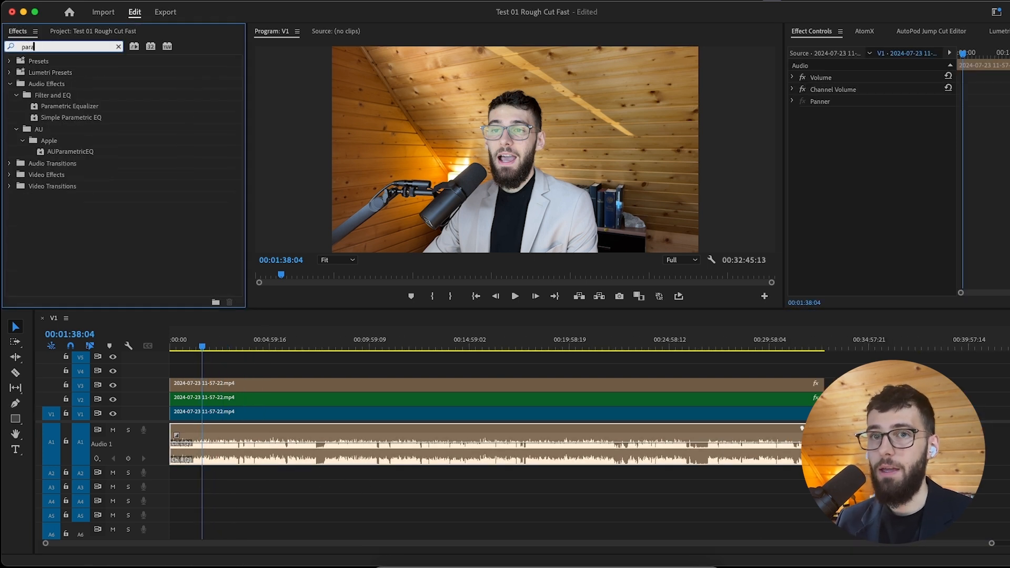
left_click_drag(63, 107, 279, 451)
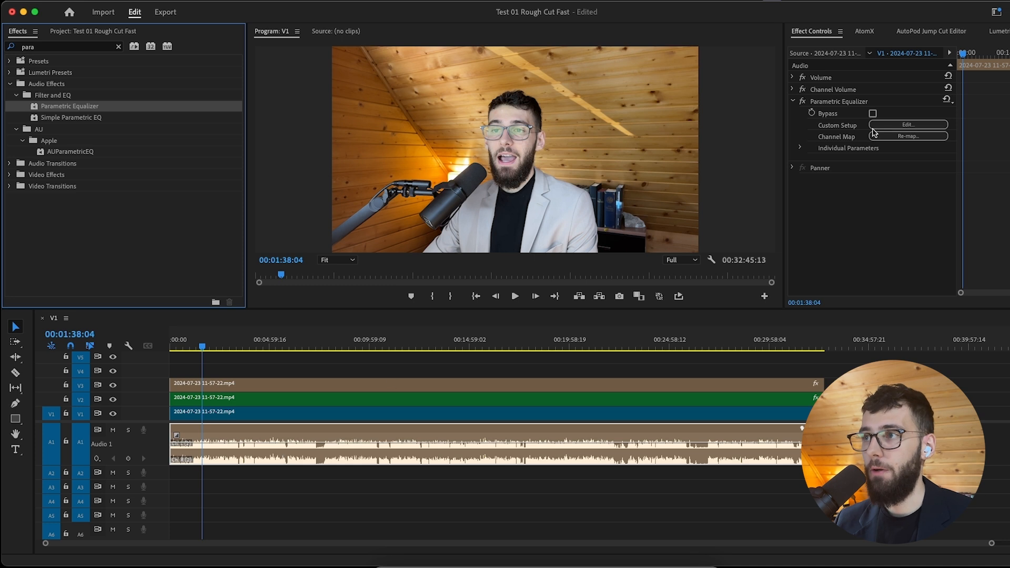
- Load the Vocal Enhancer preset in the Parametric Equalizer and raise band 3 of its curve
left_click(882, 125)
left_click(473, 171)
left_click(400, 380)
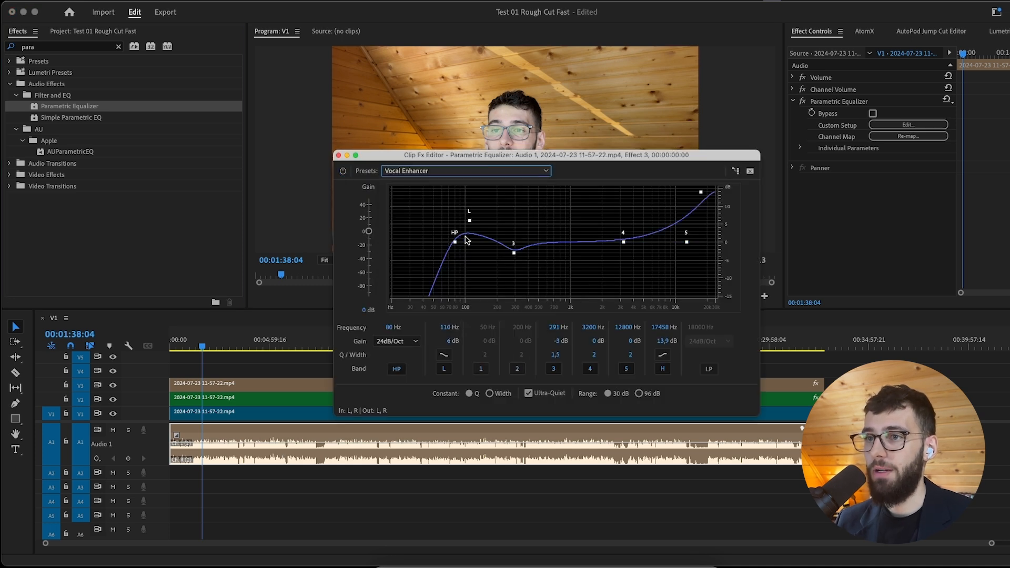
left_click_drag(513, 253, 514, 230)
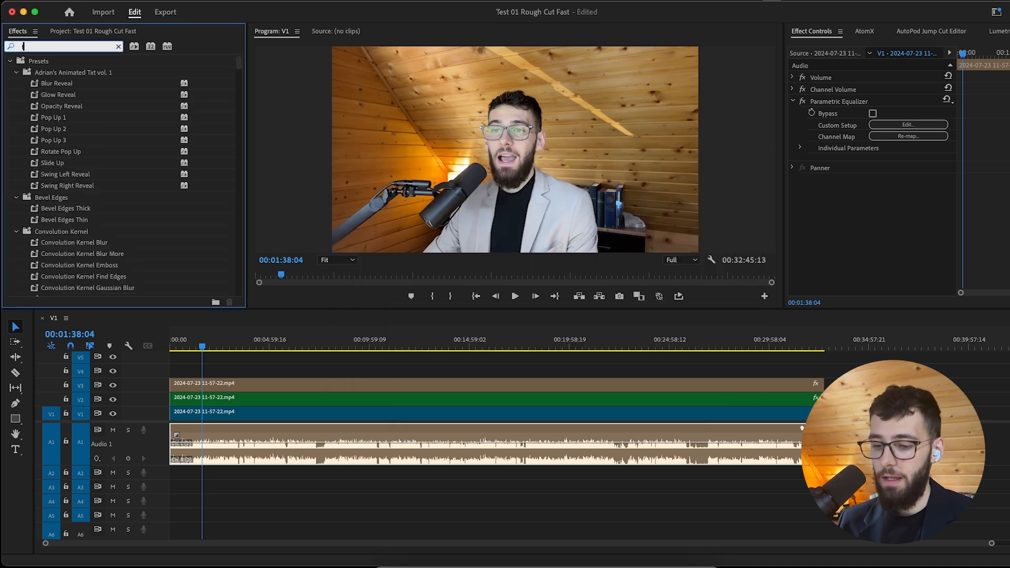
- Find the Tube-modeled Compressor, apply it to the A1 audio clip and load its Voice Leveler preset
type("ube")
left_click_drag(81, 108, 474, 444)
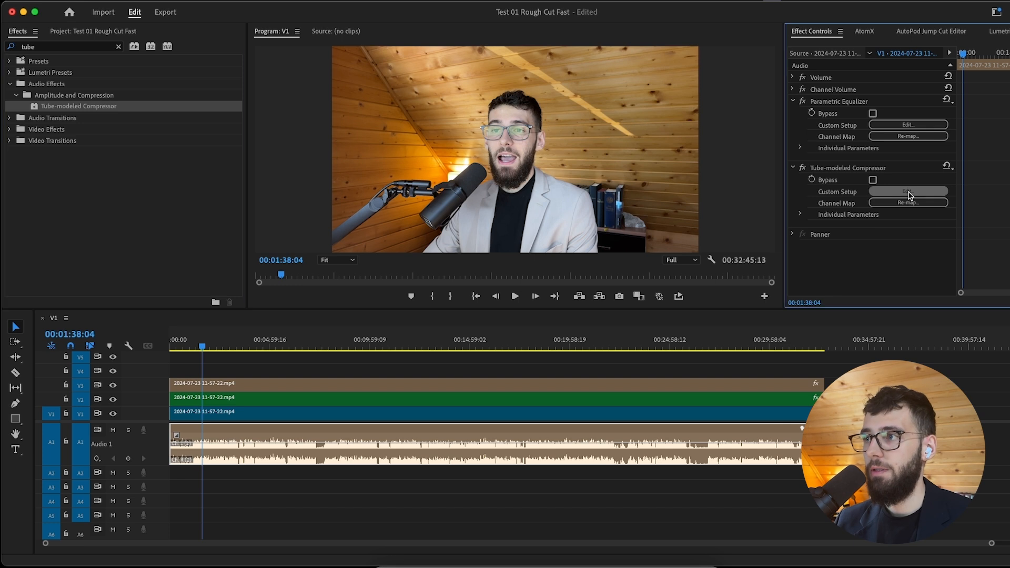
left_click(908, 191)
left_click(573, 234)
left_click(551, 420)
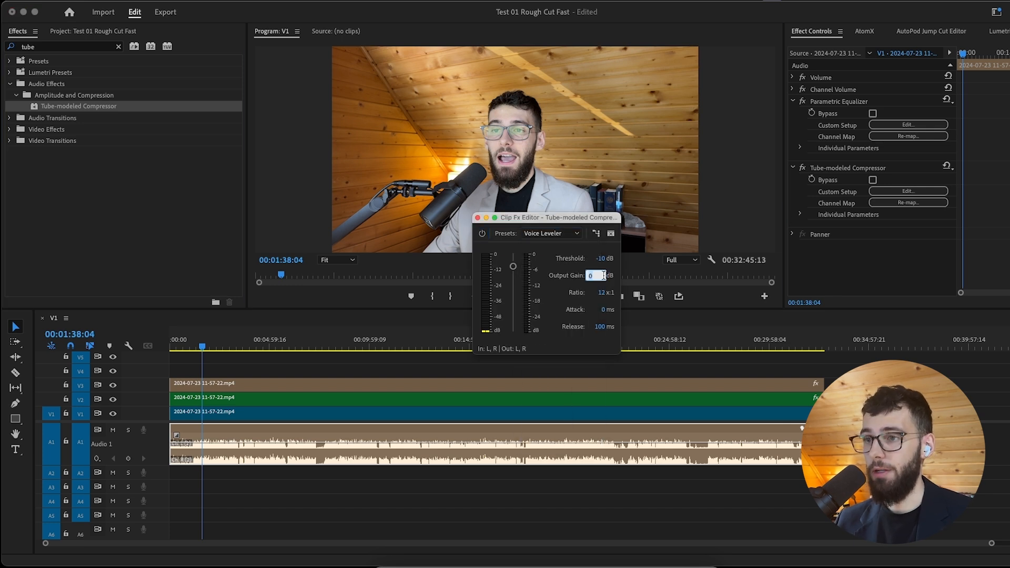
left_click(478, 217)
- Adjust the A1 audio clip's gain by +3 dB
left_click(234, 453)
key("g")
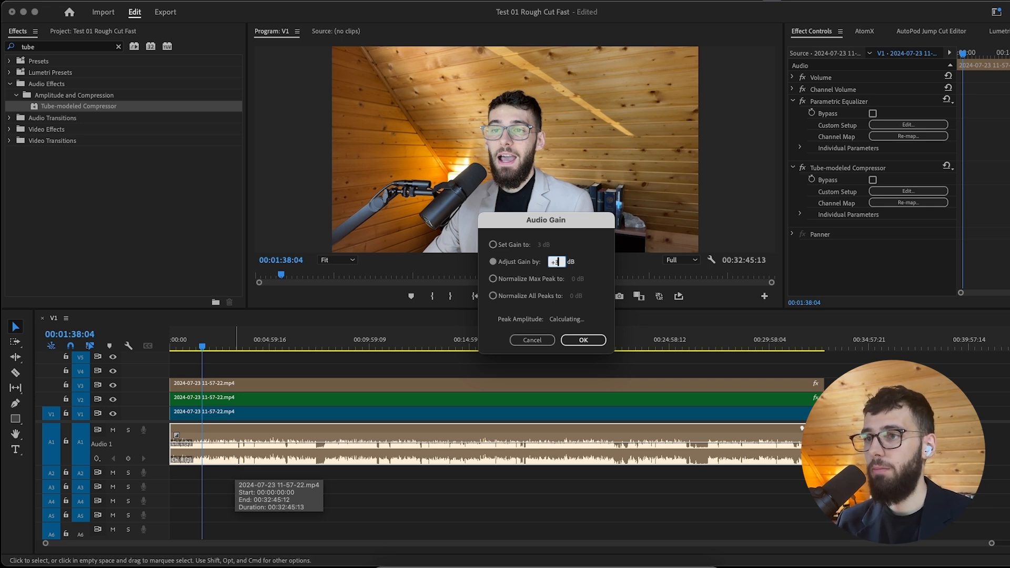
key("Return")
left_click(419, 496)
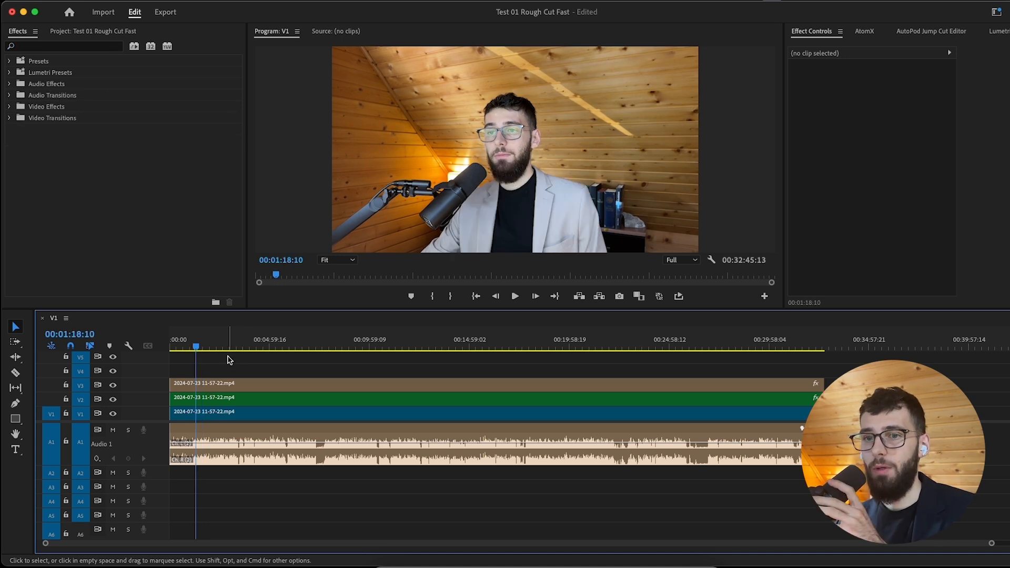
left_click_drag(342, 363, 226, 368)
left_click(317, 489)
left_click(228, 366)
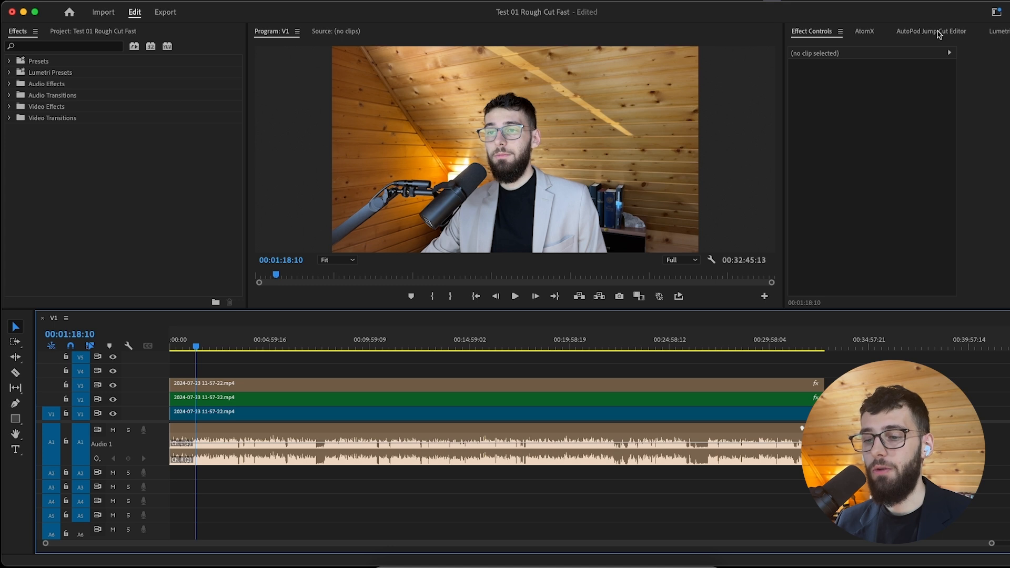
- Open the AutoPod Jump Cut Editor, look at its Silence Cutoff Level setting and switch to the AutoPod website in the browser
left_click(938, 32)
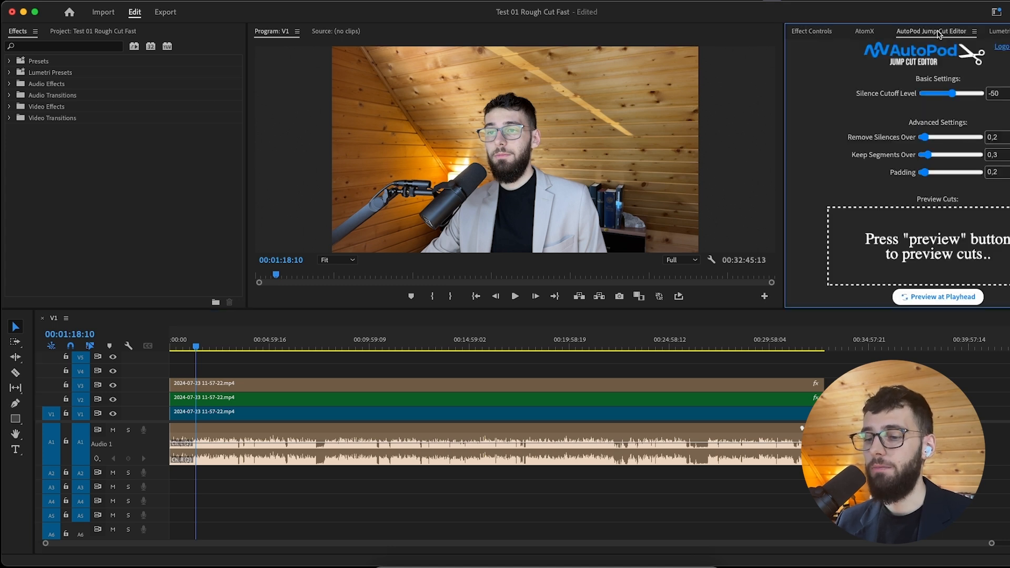
double_click(991, 95)
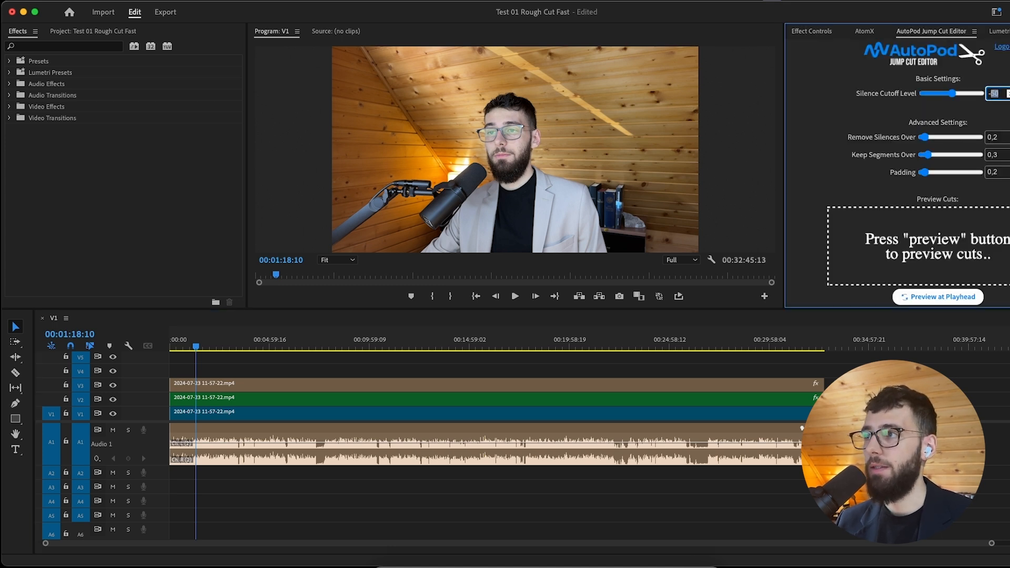
left_click(941, 54)
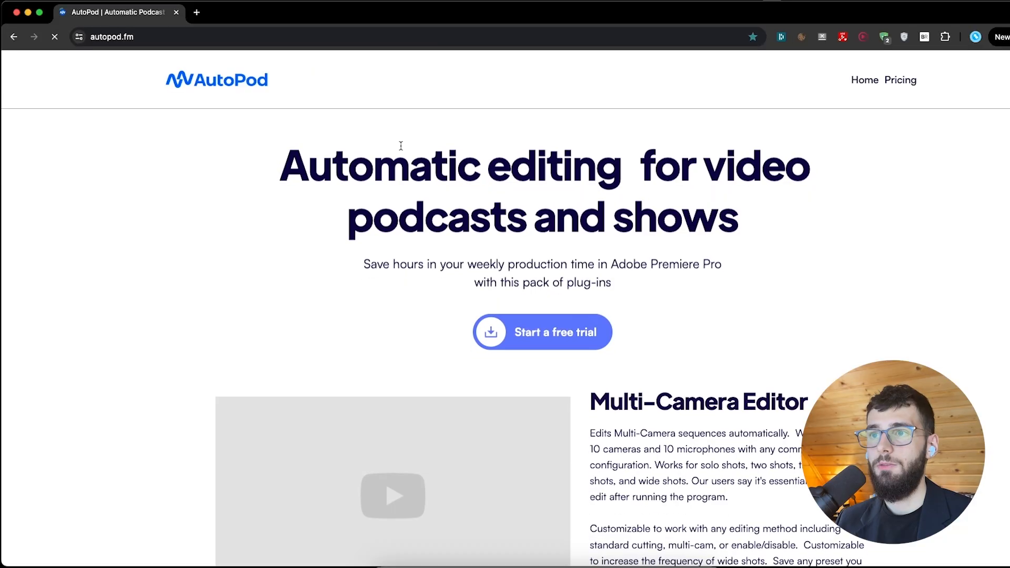
- Skim the AutoPod home page and examine the Individual plan on its pricing page
scroll(642, 288, "down", 4)
scroll(659, 277, "down", 5)
left_click(901, 80)
scroll(592, 303, "down", 1)
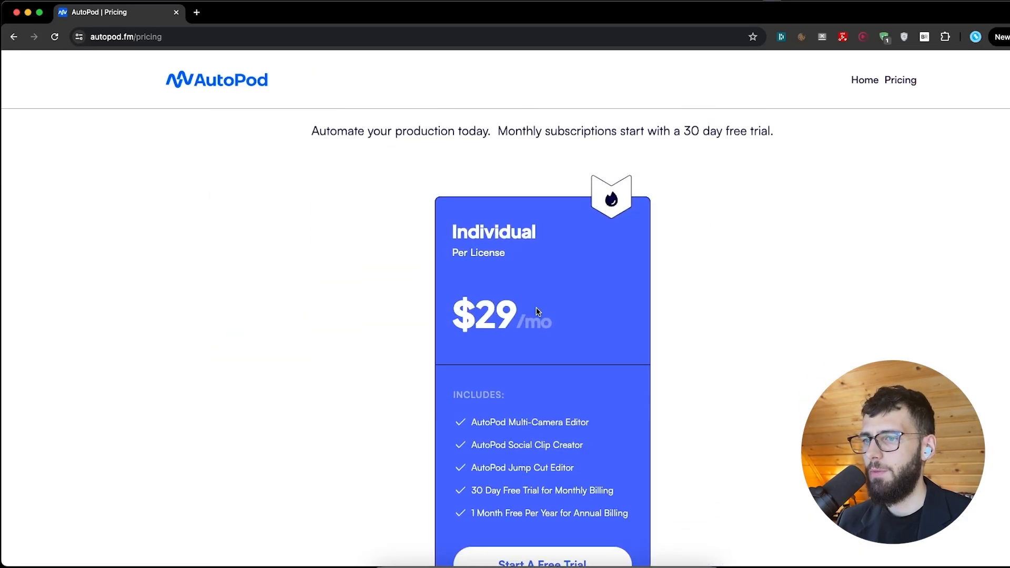
- Return to the AutoPod home page and review the Multi-Camera Editor, Social Clip Creator and Jump Cut Editor descriptions
key("super+Left")
scroll(570, 299, "up", 9)
scroll(569, 337, "down", 2)
scroll(679, 297, "down", 9)
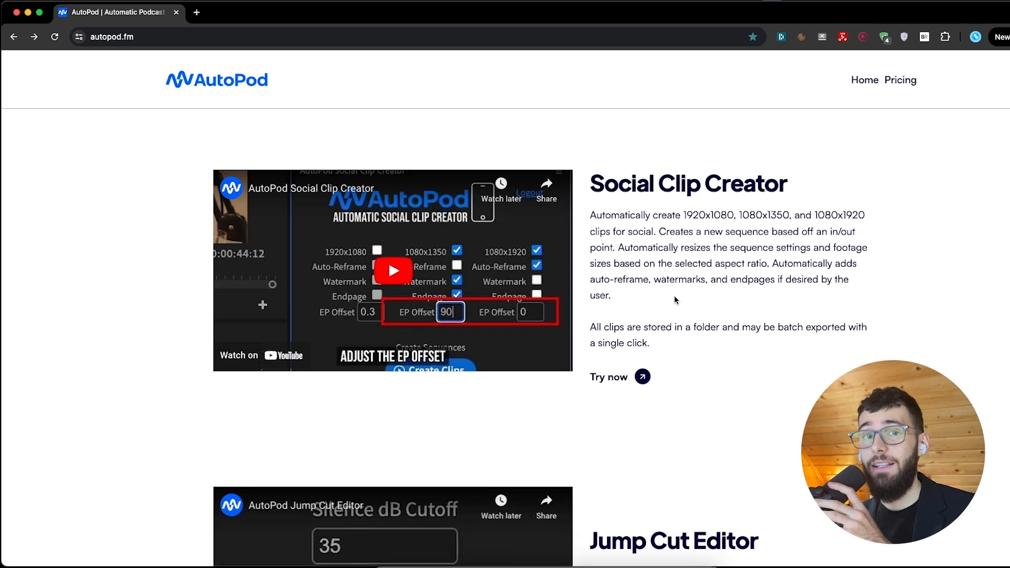
scroll(678, 304, "down", 2)
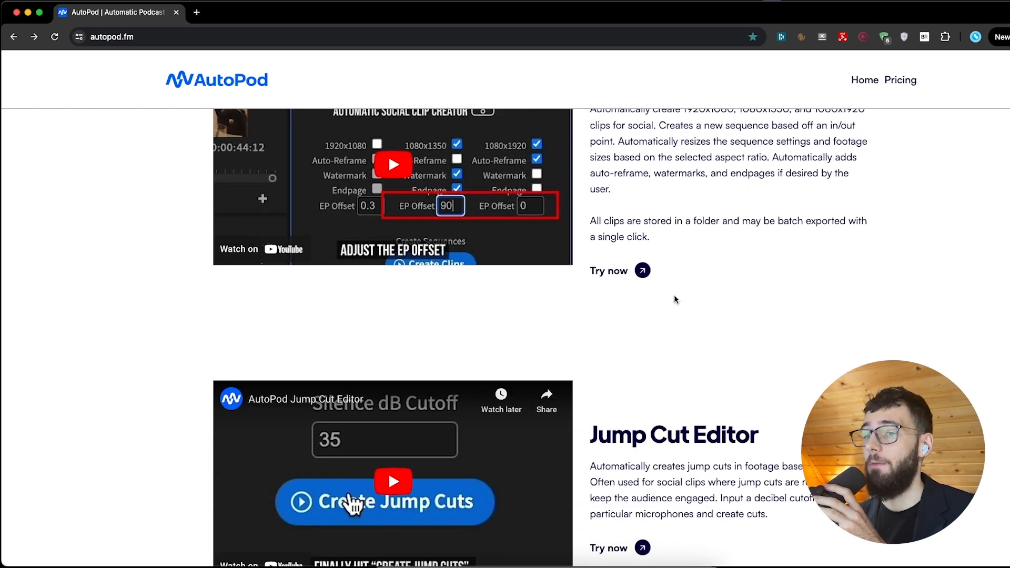
scroll(675, 299, "down", 1)
scroll(683, 338, "down", 2)
scroll(660, 348, "down", 1)
scroll(610, 408, "up", 6)
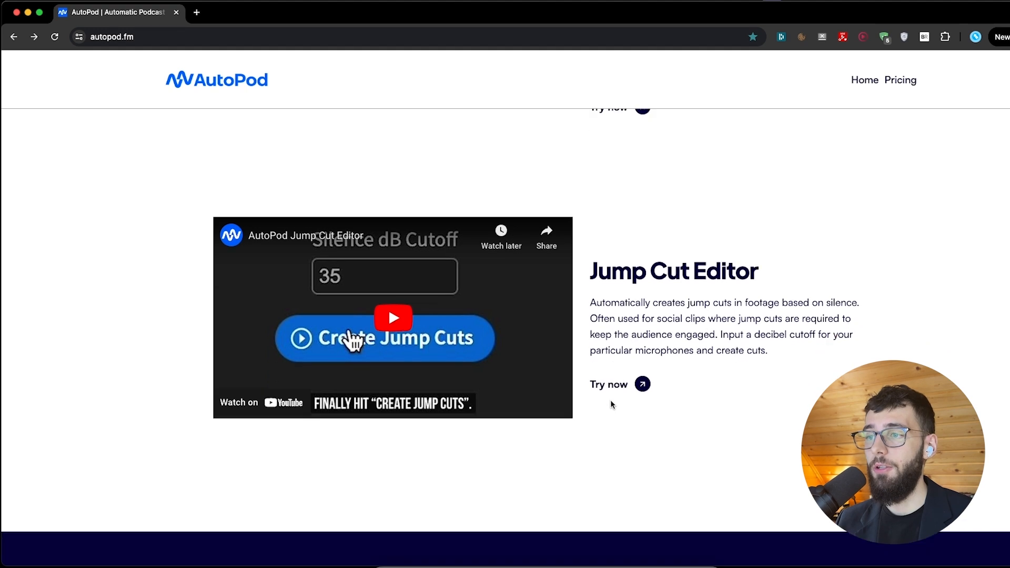
scroll(610, 474, "down", 4)
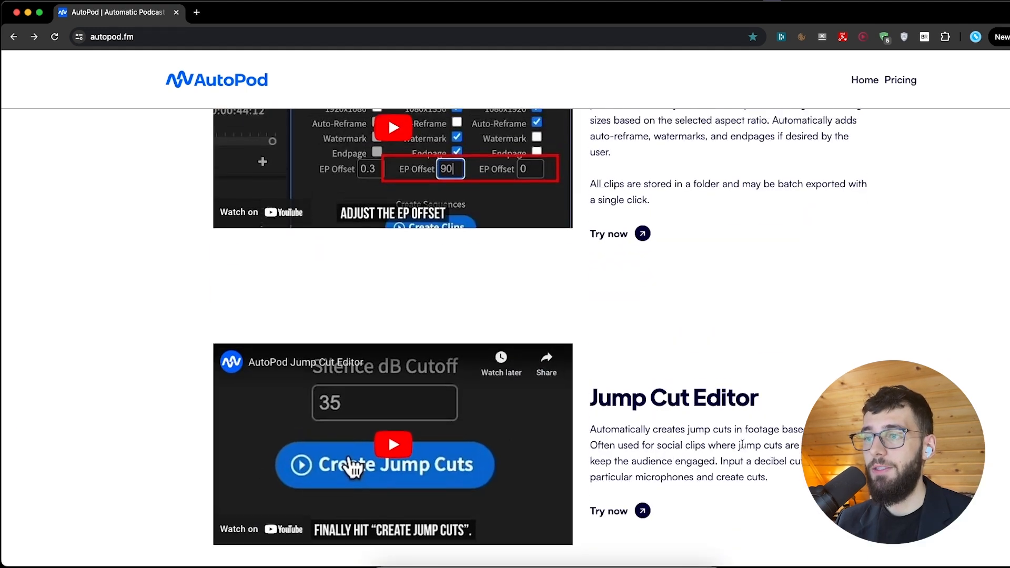
scroll(742, 445, "up", 6)
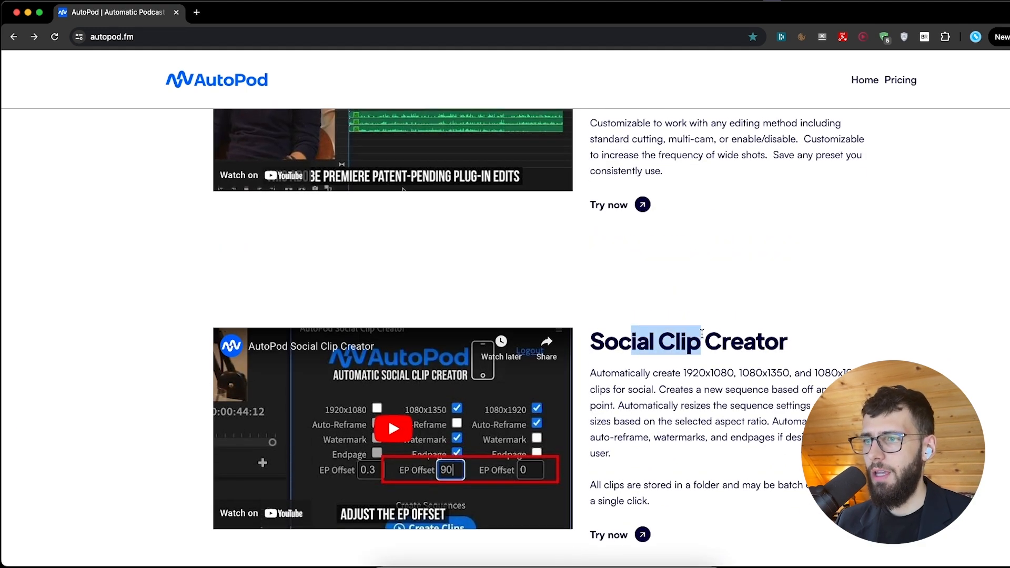
scroll(748, 407, "up", 4)
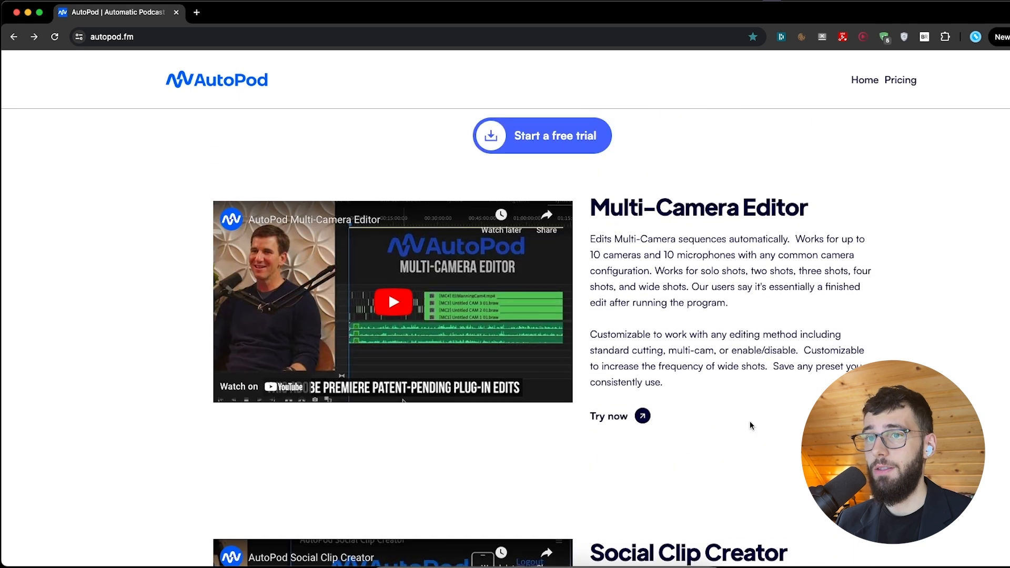
scroll(742, 387, "up", 2)
mouse_move(590, 286)
left_mouse_down()
mouse_move(772, 286)
mouse_move(583, 301)
left_mouse_up()
left_click(598, 293)
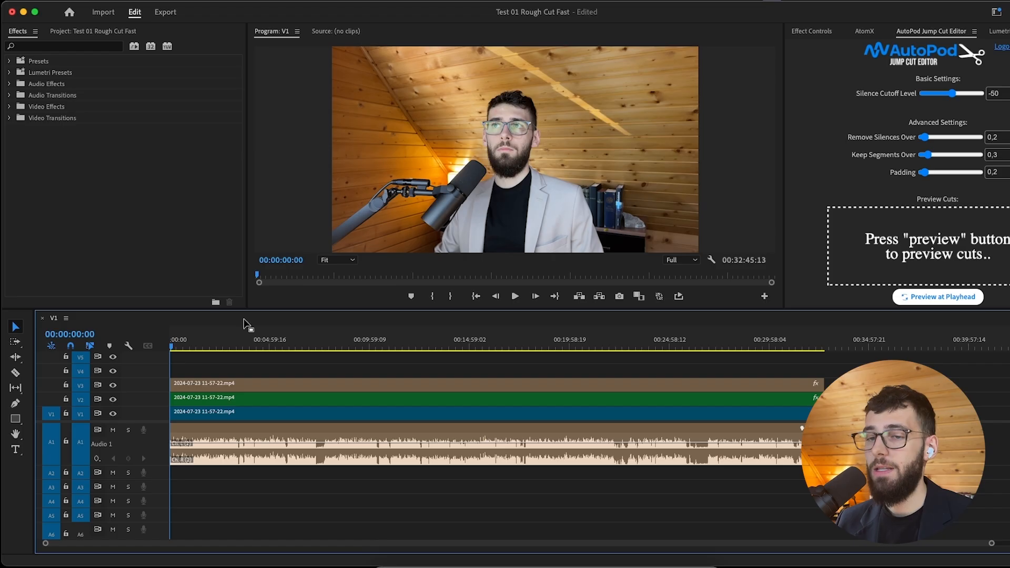
- Back in Premiere Pro, move the playhead to 00:02:43:15 and disable the V2 and V1 clips, keeping V3 enabled
left_click(223, 342)
left_click(994, 94)
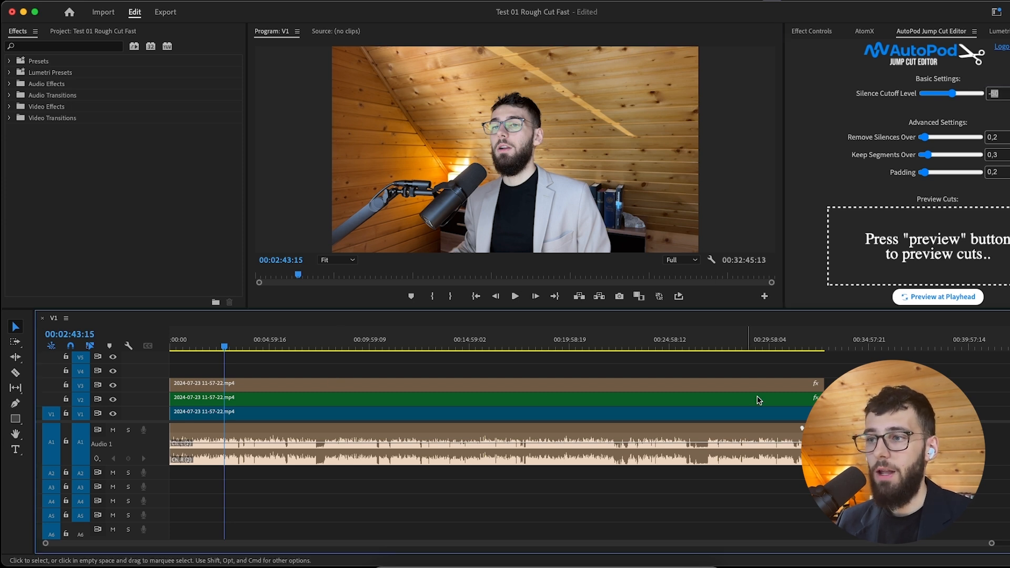
left_click_drag(758, 400, 375, 415)
key("shift+super+e")
left_click(267, 363)
left_click(240, 456)
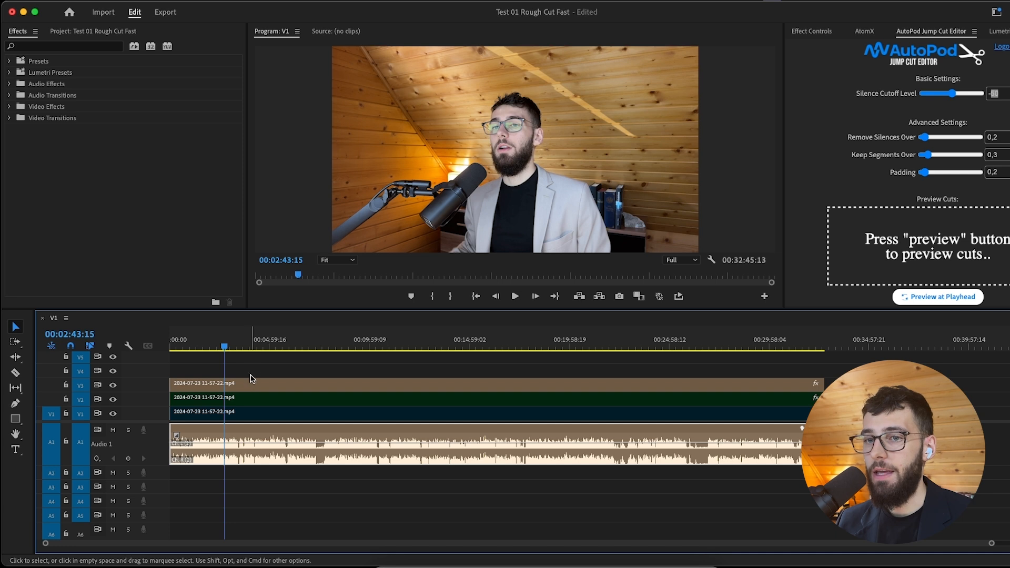
left_click(251, 375)
left_click(253, 384)
left_click(263, 369)
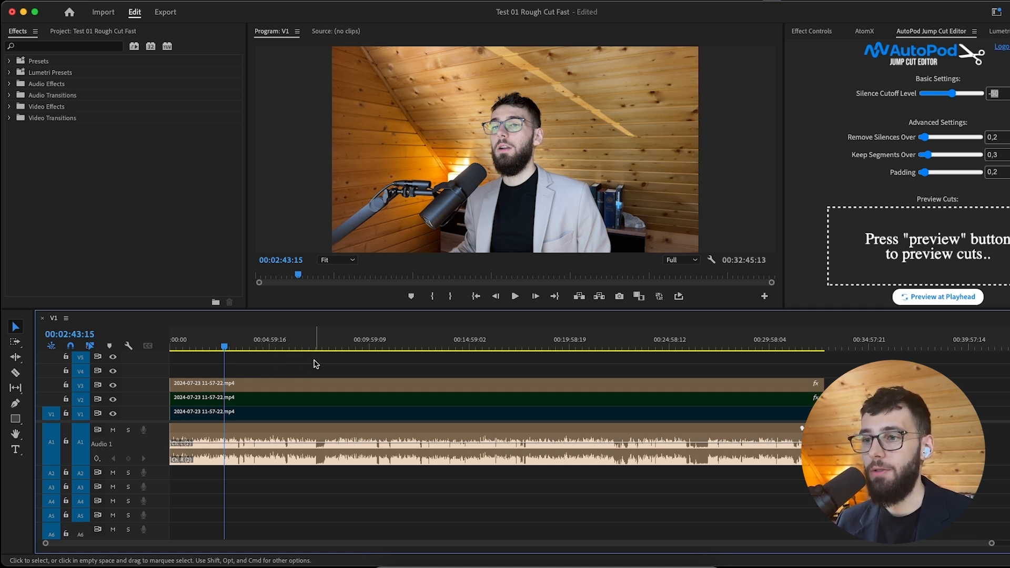
left_click(239, 411)
left_click(243, 399)
left_click(247, 385)
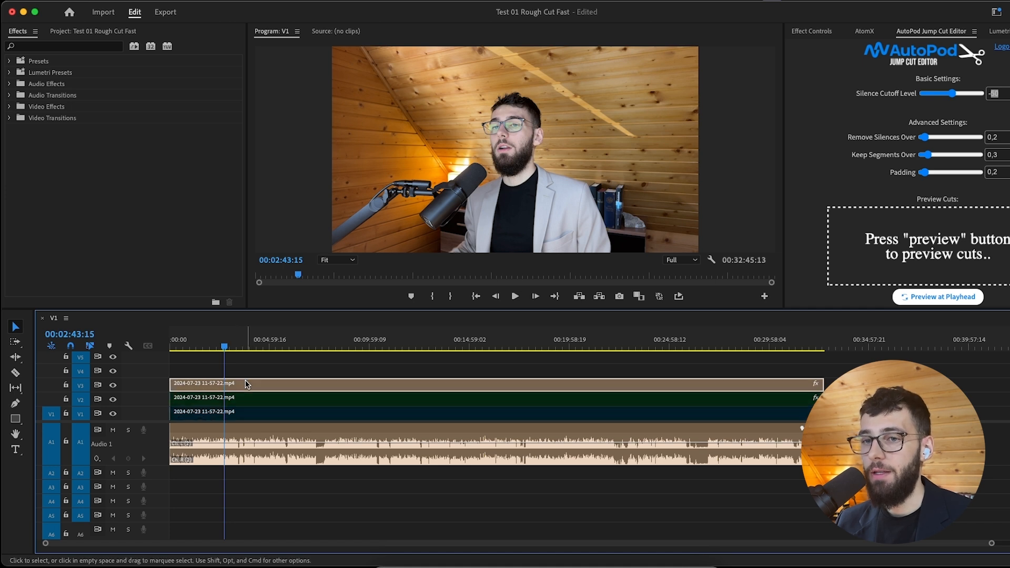
left_click(237, 450, "shift")
left_click(273, 365)
- In the Jump Cut Editor, set Silence Cutoff Level to -34, Remove Silences Over to 0,1 and Keep Segments Over to 0,1
left_click(992, 93)
left_click_drag(992, 93, 1007, 93)
left_click(946, 111)
left_click_drag(924, 138, 920, 138)
left_click_drag(928, 154, 921, 155)
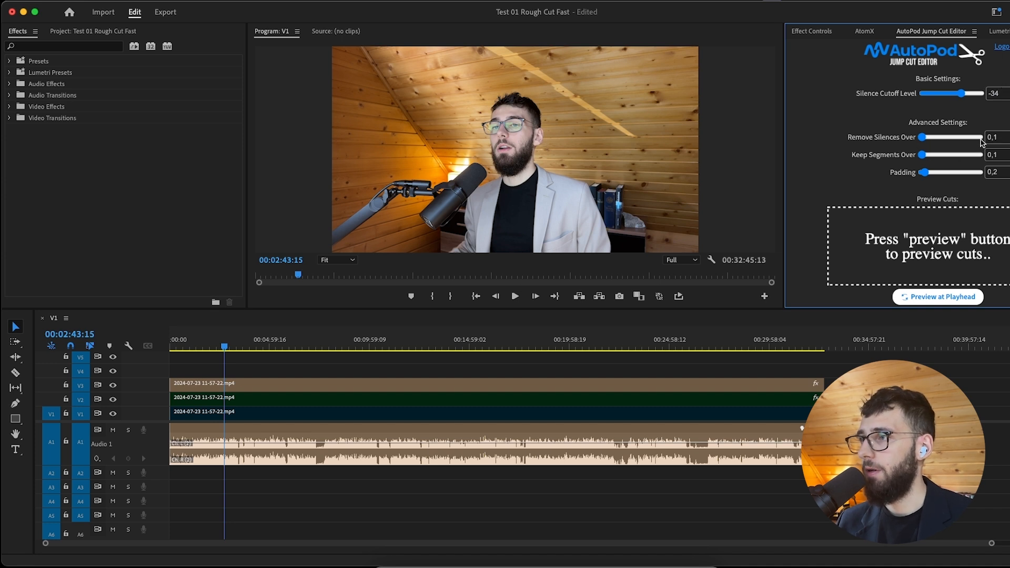
- Create the jump cuts on the V1 sequence with the Jump Cut Editor in Standard Mode
scroll(964, 206, "down", 3)
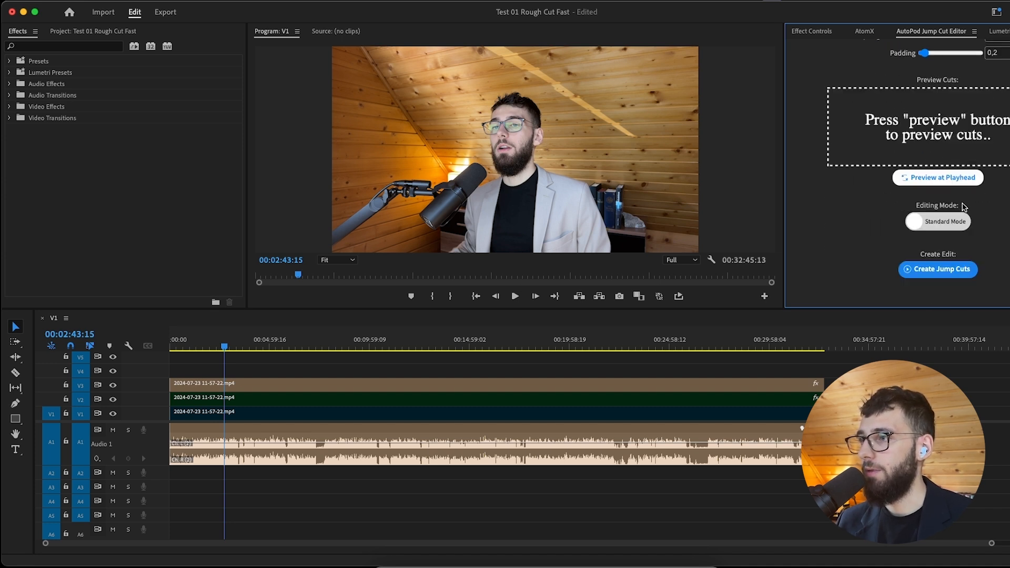
left_click(945, 270)
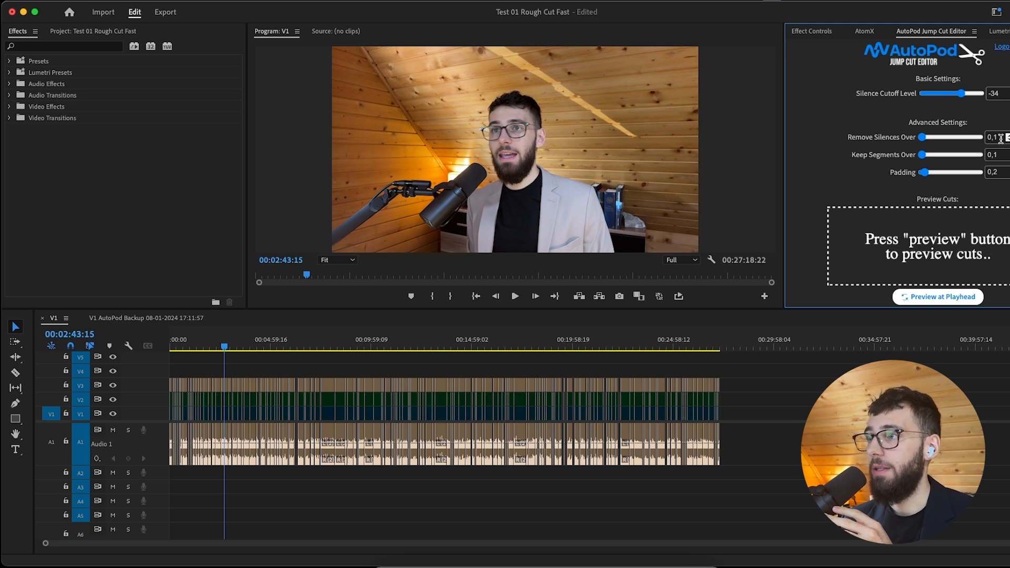
mouse_move(911, 158)
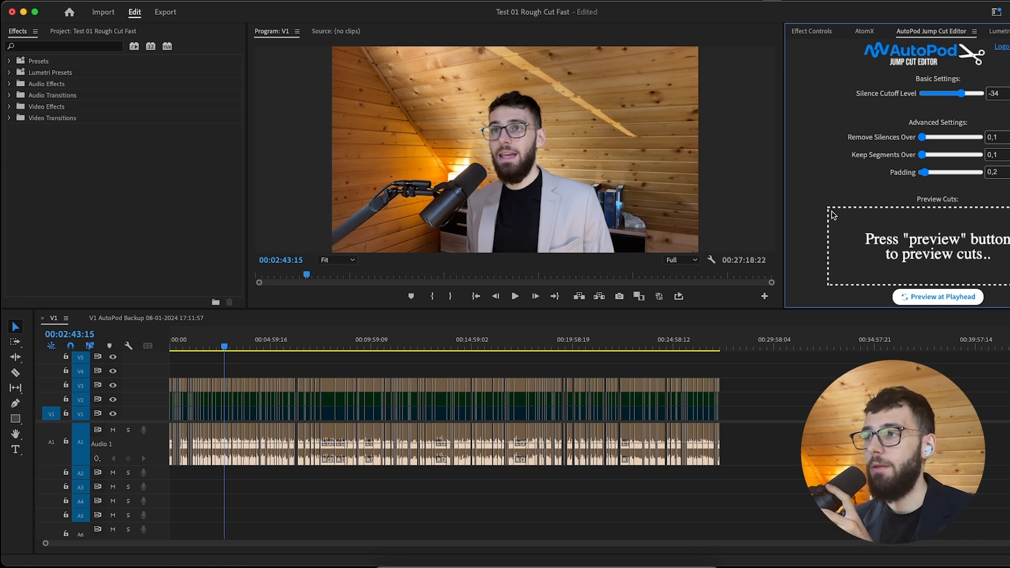
scroll(968, 206, "down", 1)
- Set the V1 playhead to 00:01:29:15 and open the AutoPod backup sequence to examine its uncut clips
left_click(199, 347)
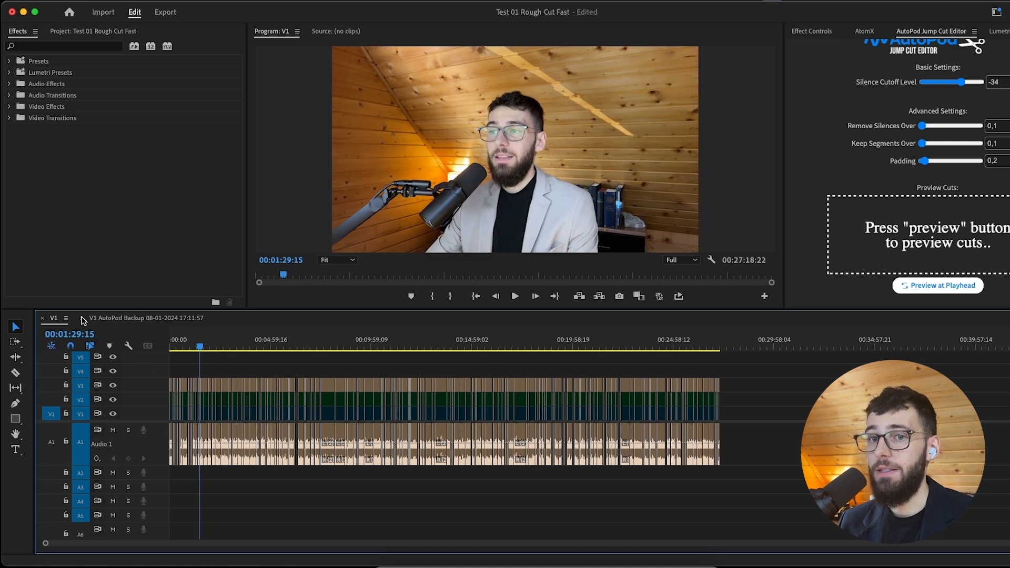
left_click(135, 320)
left_click_drag(476, 366, 455, 459)
left_click(448, 492)
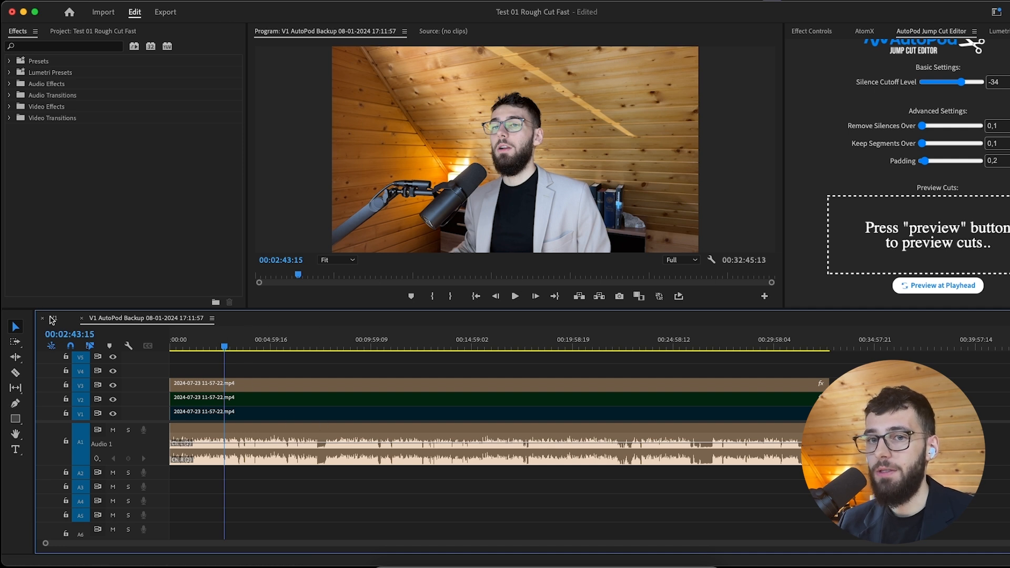
- Move the AutoPod backup sequence into the Sequences bin and close its timeline
left_click(87, 33)
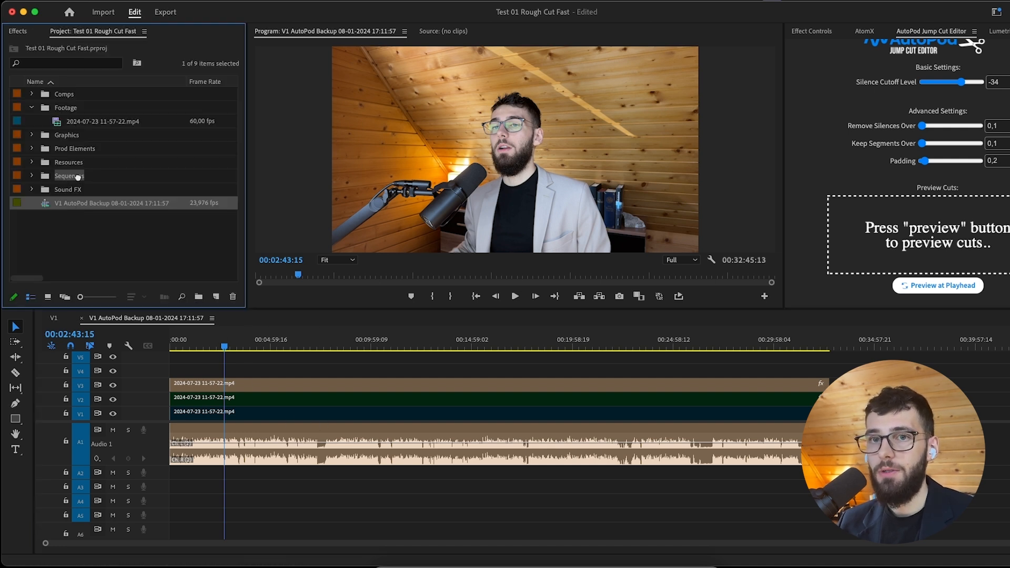
left_click_drag(78, 177, 55, 178)
left_click(32, 108)
left_click(82, 319)
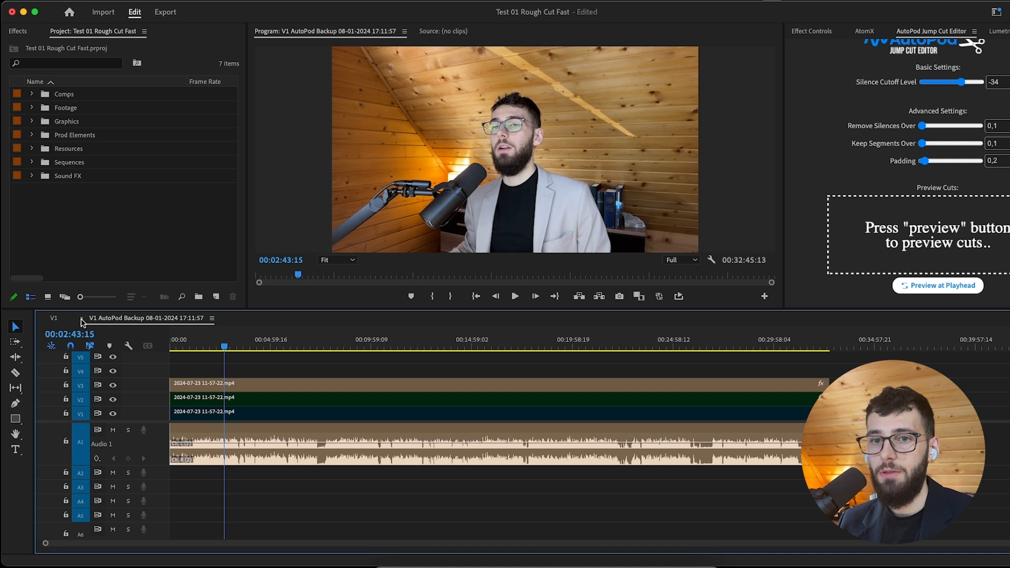
- Inspect the generated cuts at the start of the V1 sequence, scrubbing the playhead to 00:00:11:02
scroll(200, 367, "up", 5)
scroll(209, 379, "up", 6)
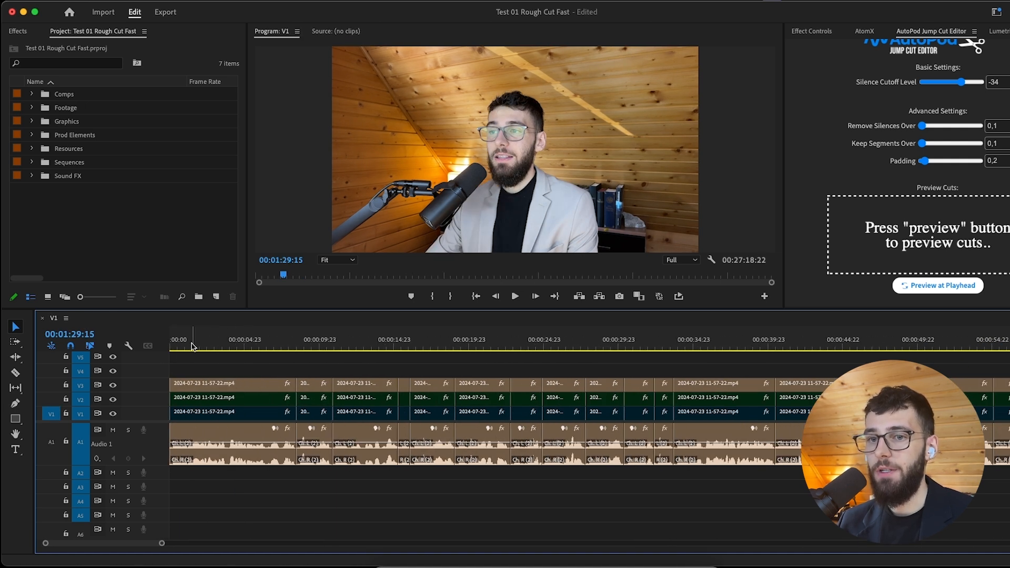
key("Home")
scroll(324, 455, "up", 3)
scroll(324, 455, "up", 3)
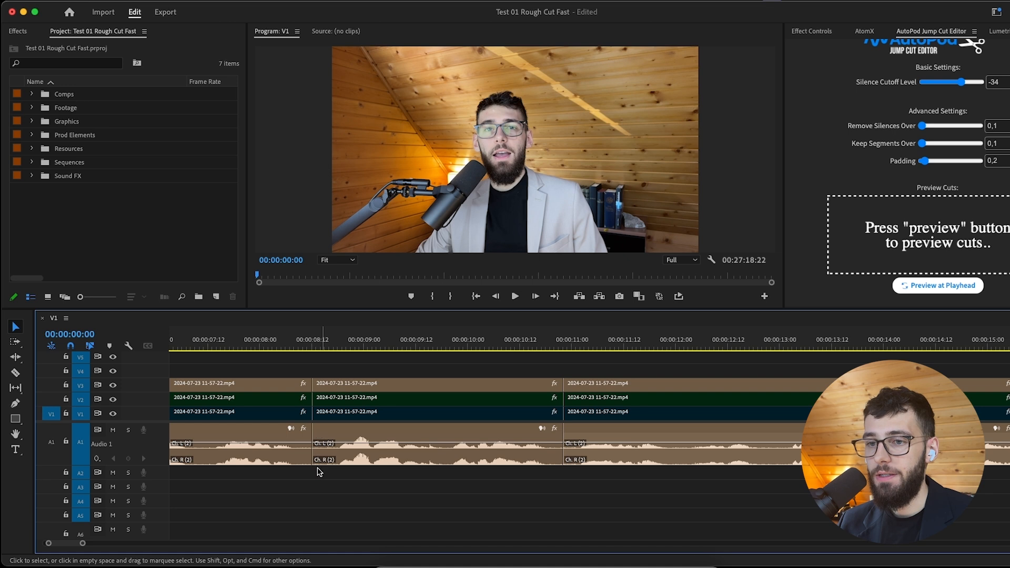
left_click(332, 340)
left_click_drag(332, 340, 579, 340)
scroll(351, 388, "down", 1)
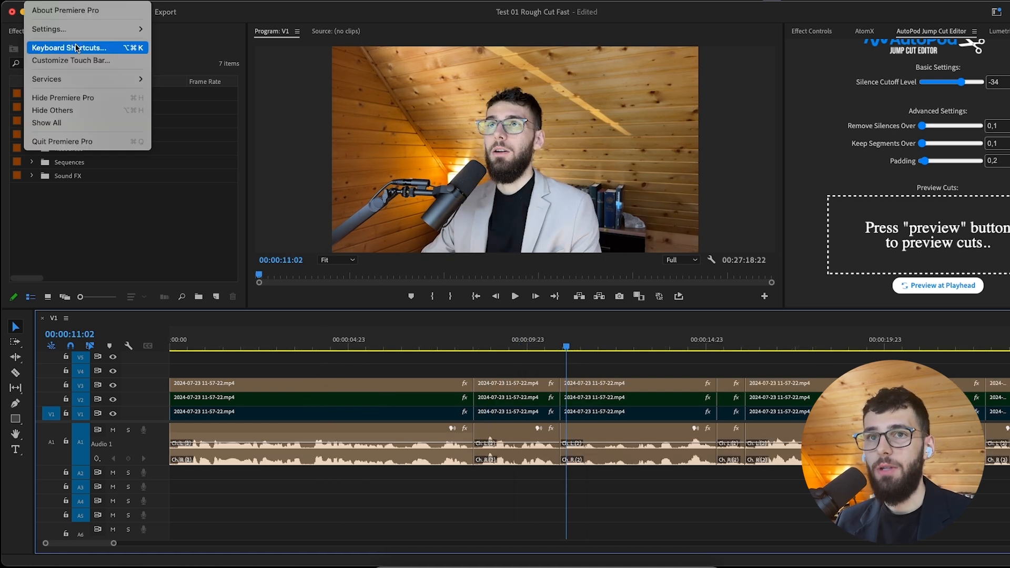
- Open Keyboard Shortcuts and inspect the assignments for Enable, Ripple Delete and Add Edit
left_click(77, 48)
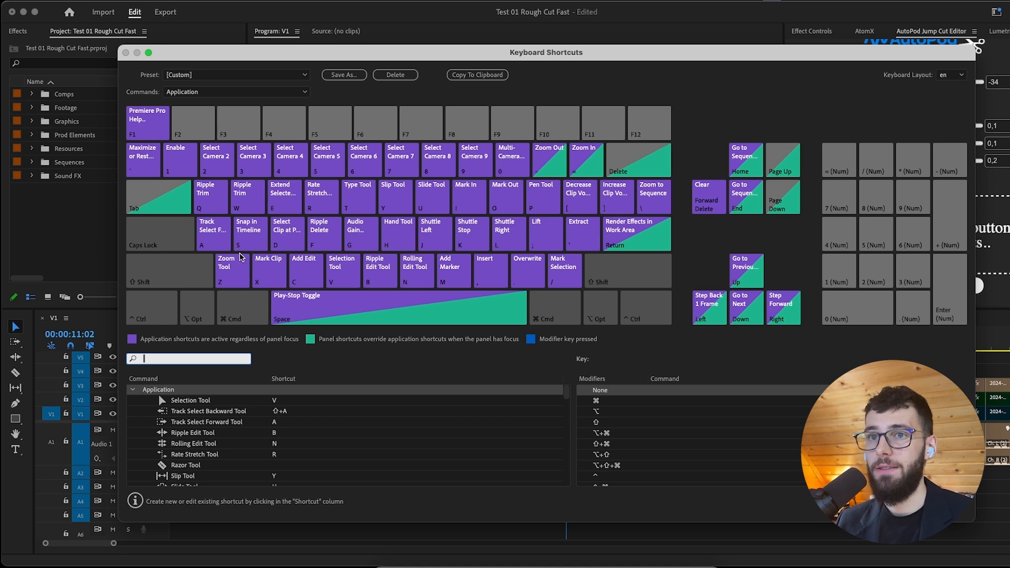
left_click(182, 166)
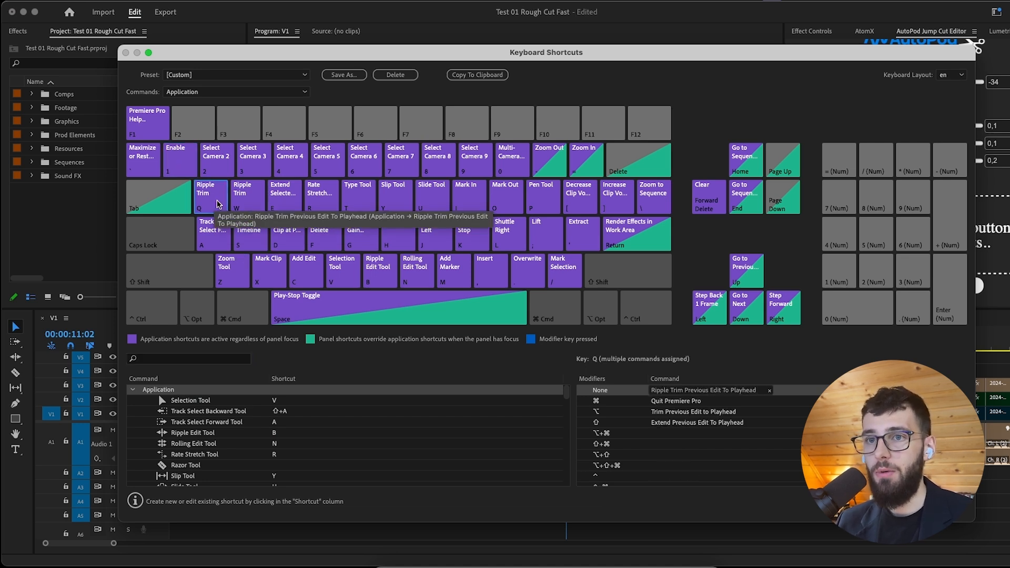
left_click(336, 232)
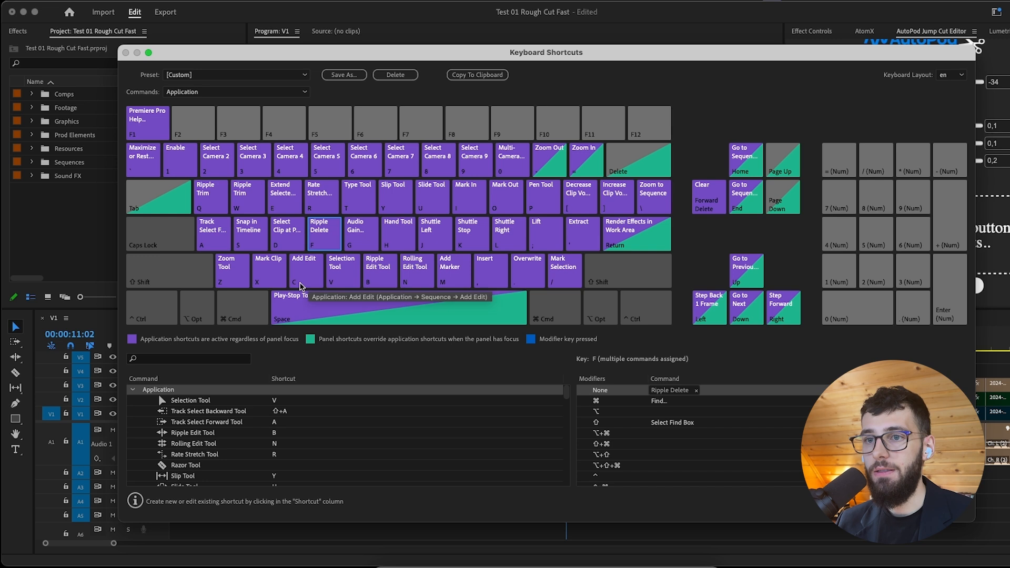
left_click(308, 271)
left_click(184, 171)
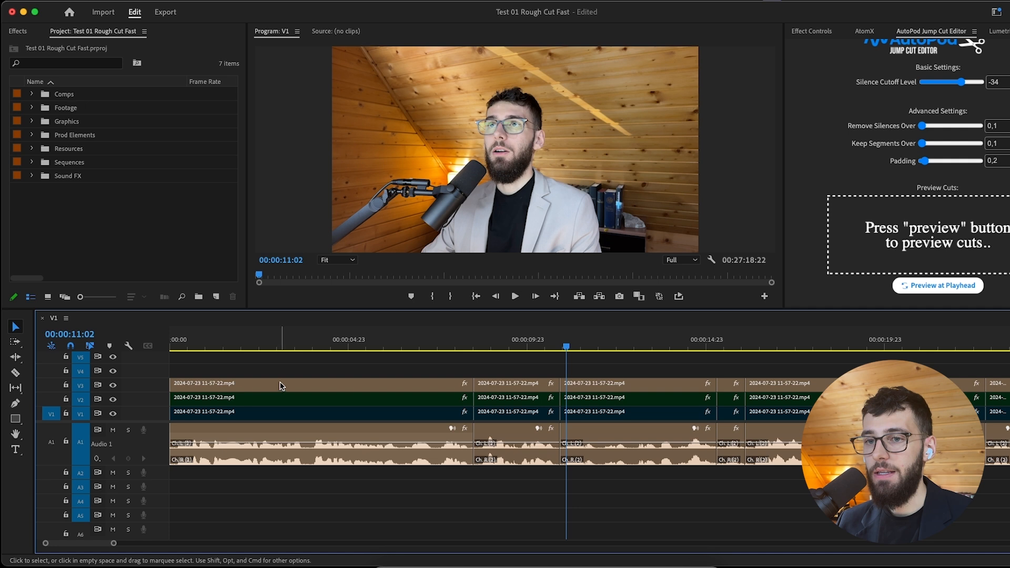
- Toggle the enabled state of the first V2 and V1 clips and switch both back again
left_click(287, 389)
left_click(290, 401)
key("1")
left_click(295, 414)
key("1")
left_click(296, 402)
key("1")
left_click(289, 413)
key("1")
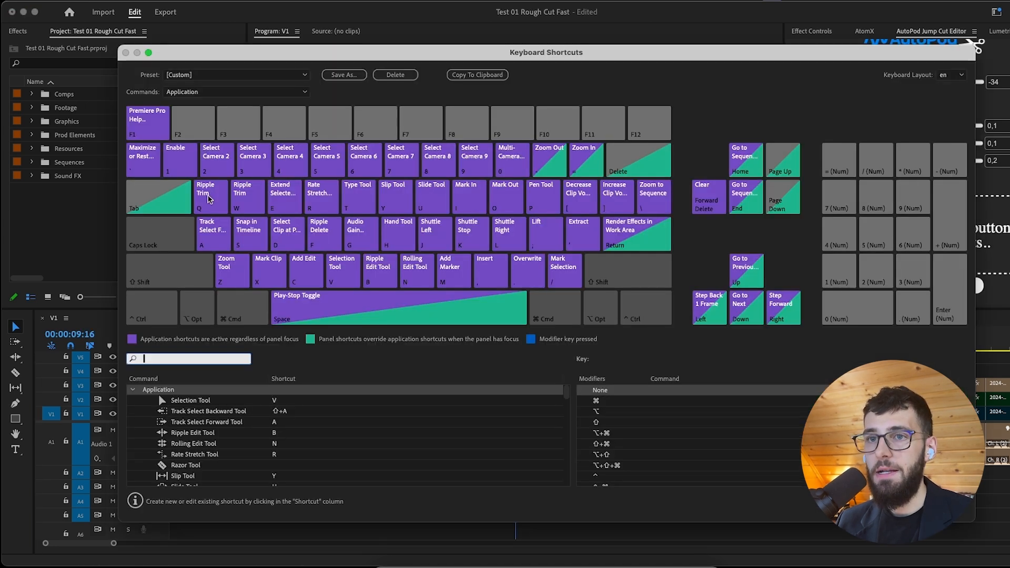
- In Keyboard Shortcuts, inspect the Ripple Trim assignments on Q and W and look up the clip Enable command's shortcut
left_click(213, 201)
left_click(250, 203)
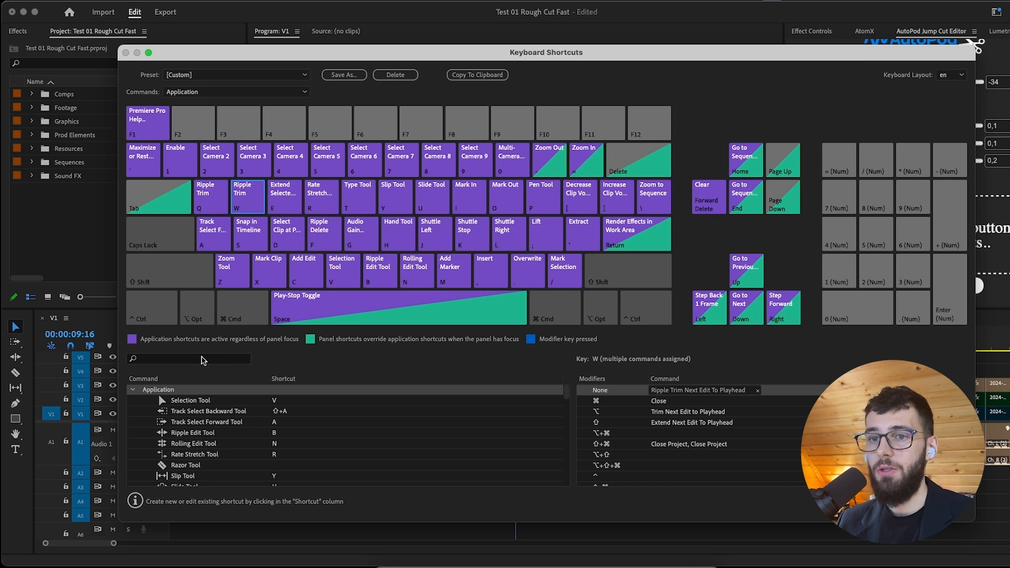
left_click(203, 359)
type("Enable")
left_click(177, 159)
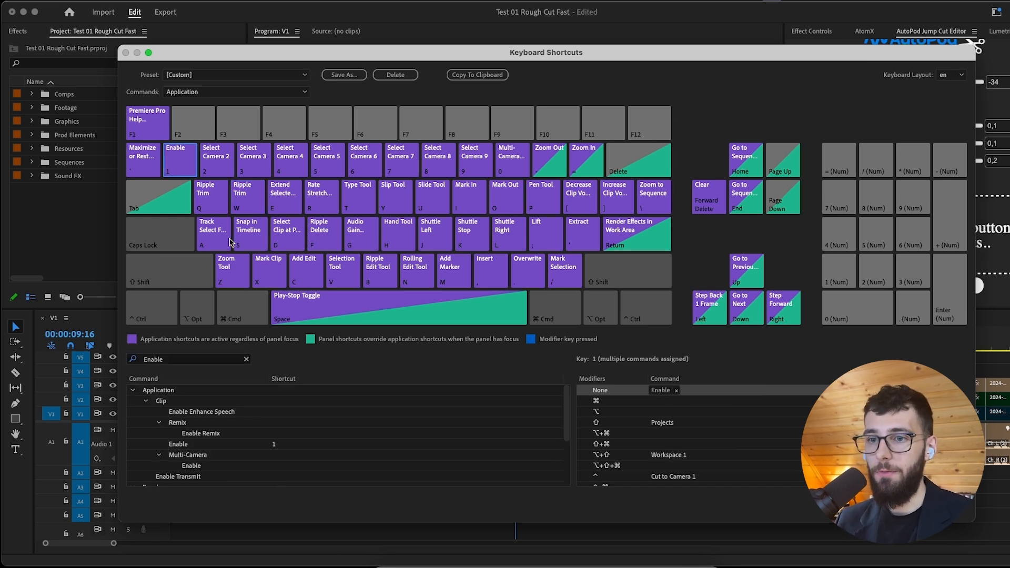
left_click(174, 358)
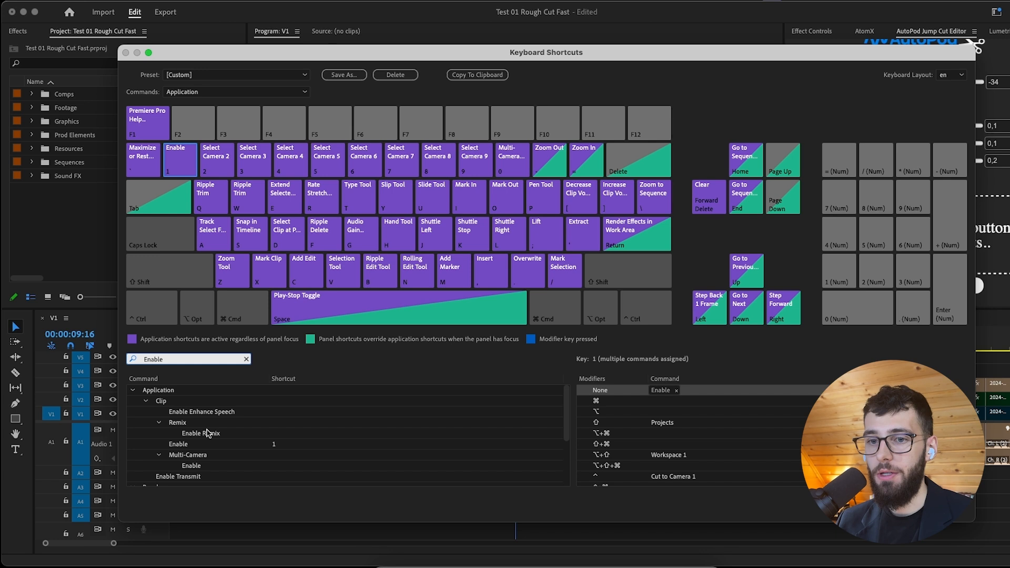
left_click(178, 445)
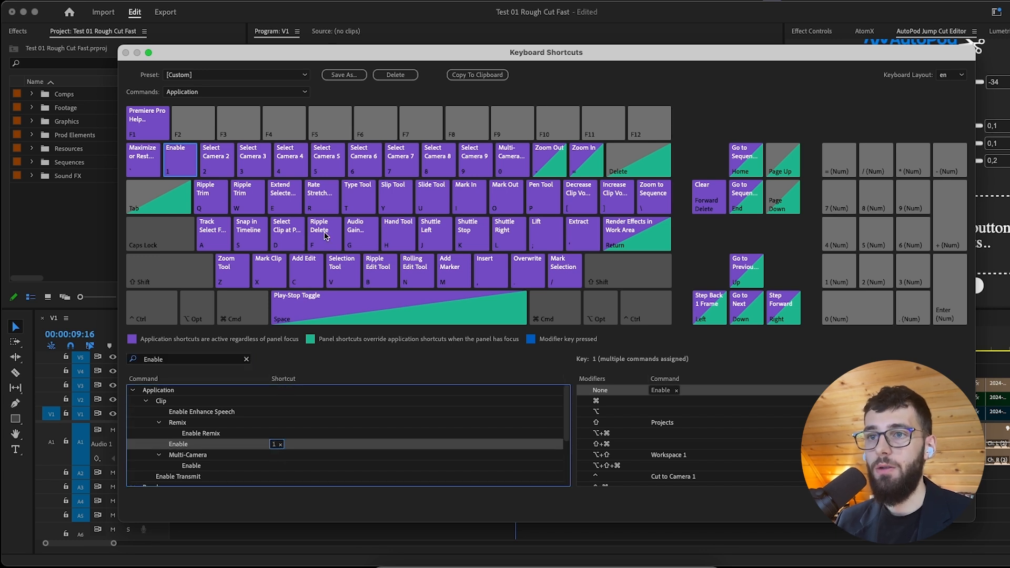
- Look up the Ripple Delete command's shortcut by searching for "Ripple De"
left_click(216, 204)
left_click(320, 233)
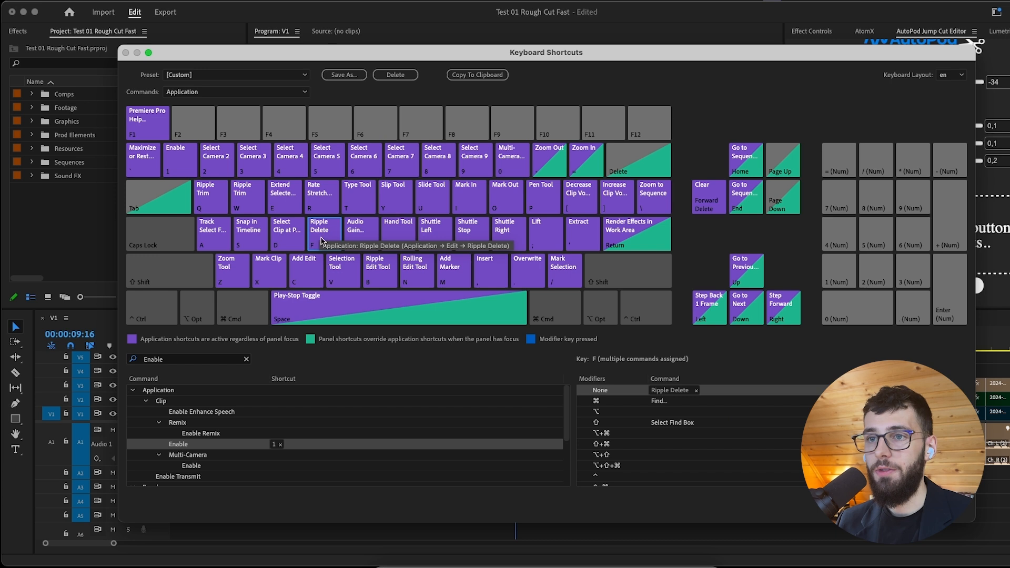
left_click(176, 360)
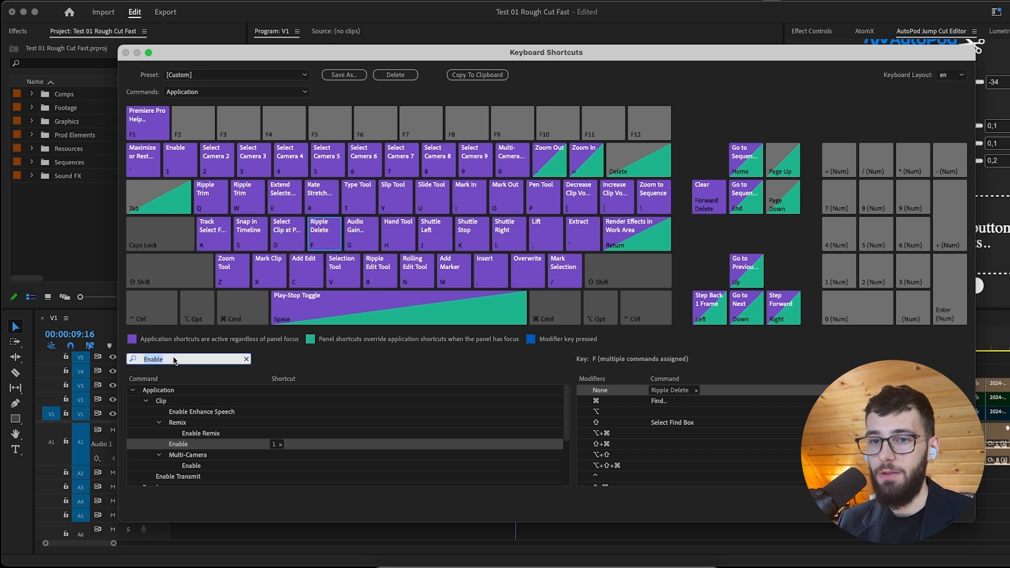
type("Ripple De")
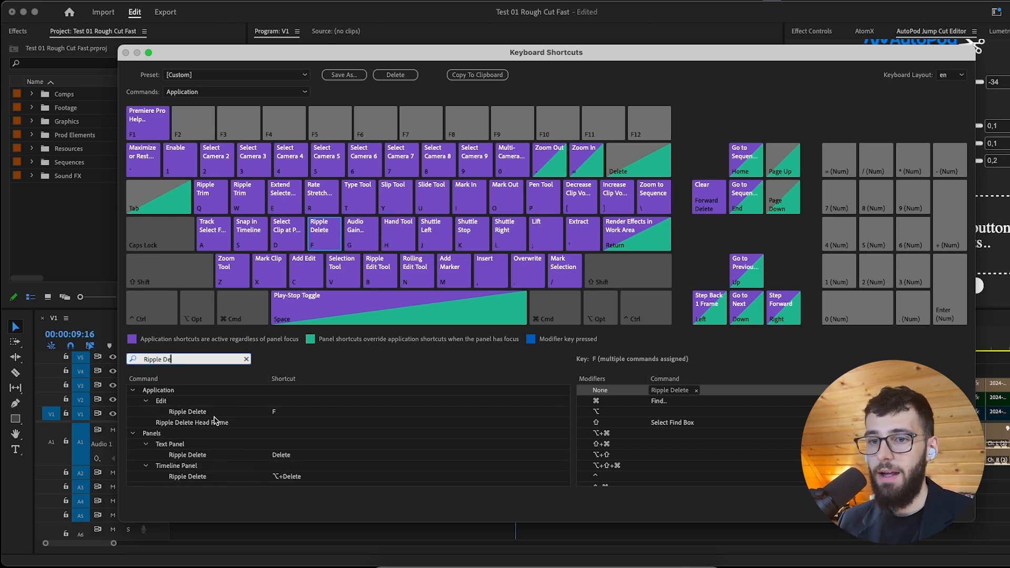
left_click(276, 413)
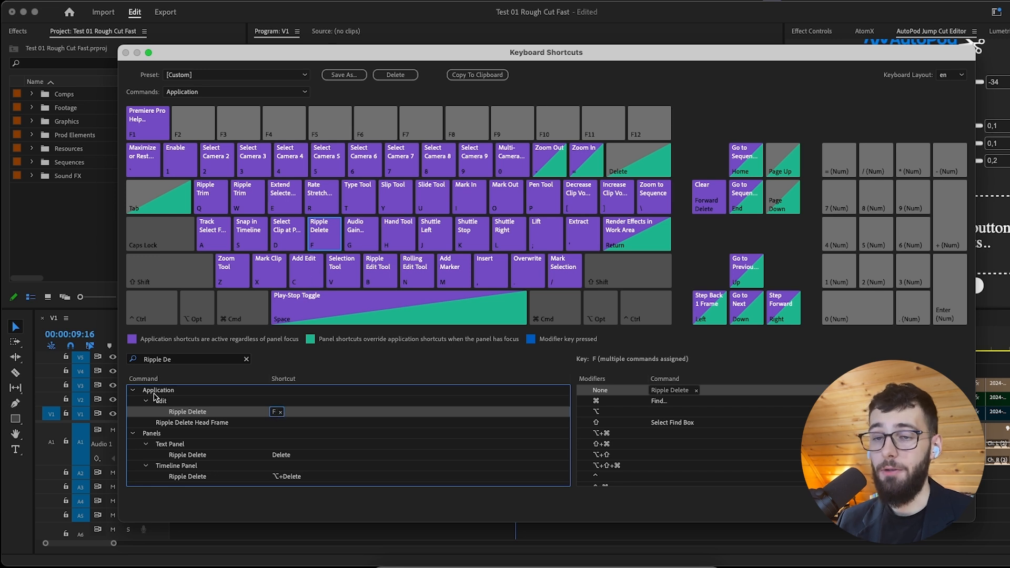
- Inspect the commands assigned to C and look up the Add Edit command's shortcut
left_click(189, 360)
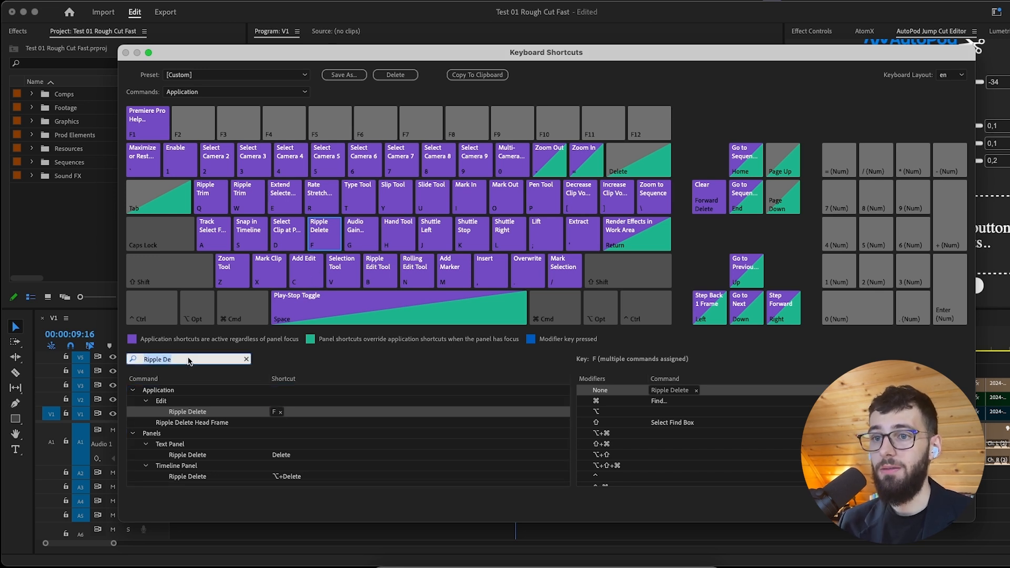
left_click(300, 267)
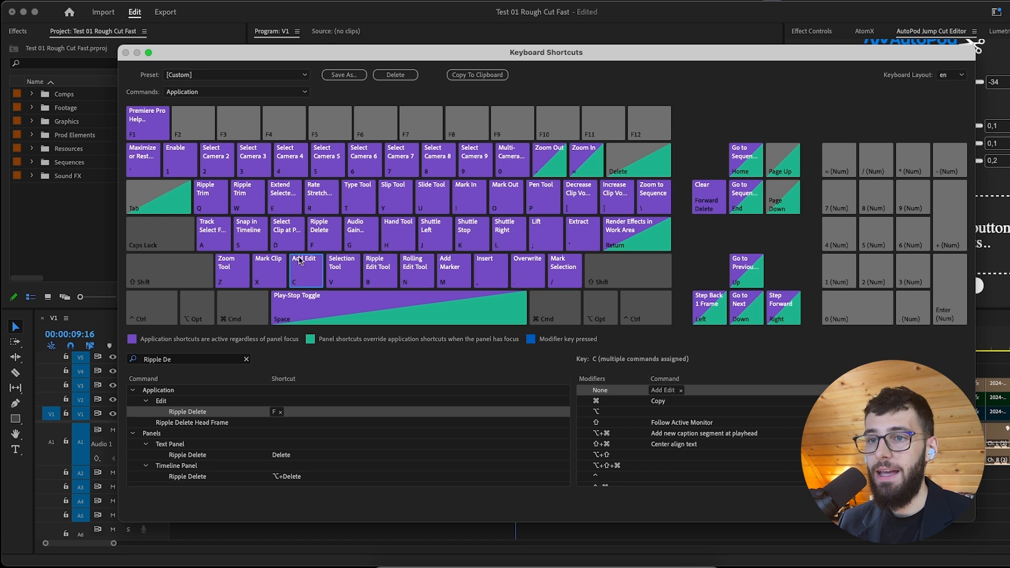
triple_click(167, 359)
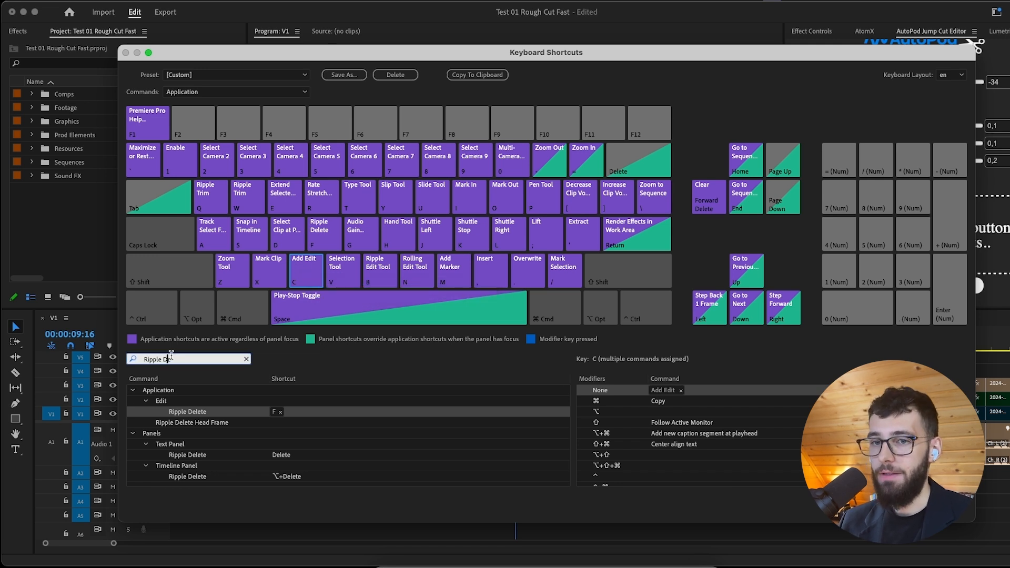
type("Add Edit")
left_click(196, 416)
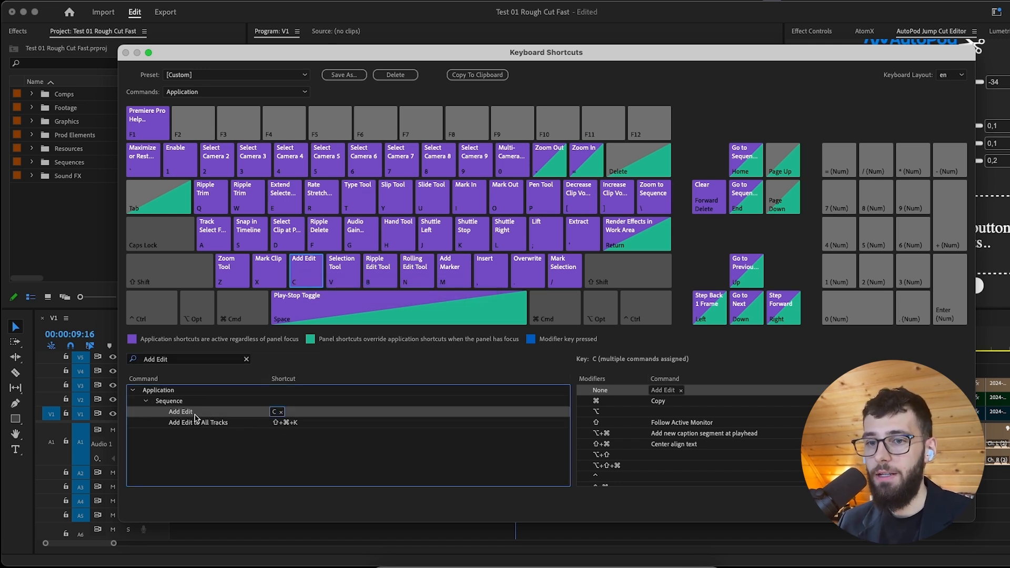
left_click(293, 467)
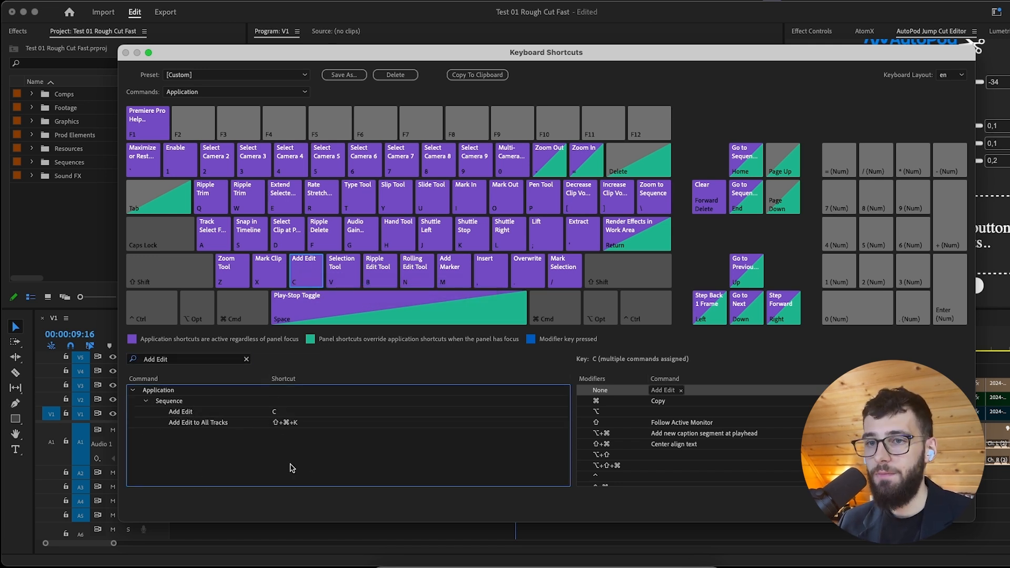
triple_click(187, 358)
type("cm")
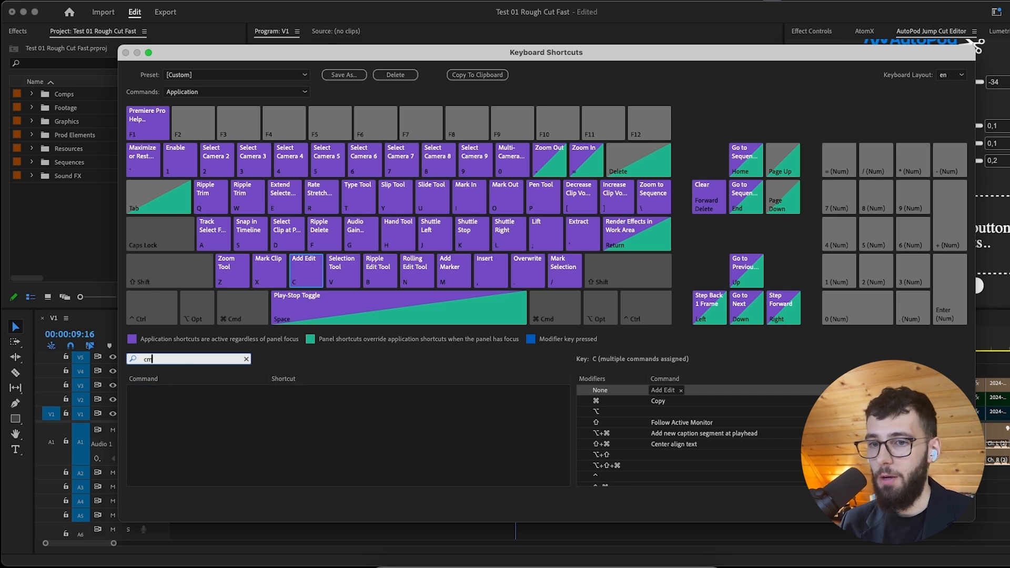
key("BackSpace")
key("BackSpace")
key("BackSpace")
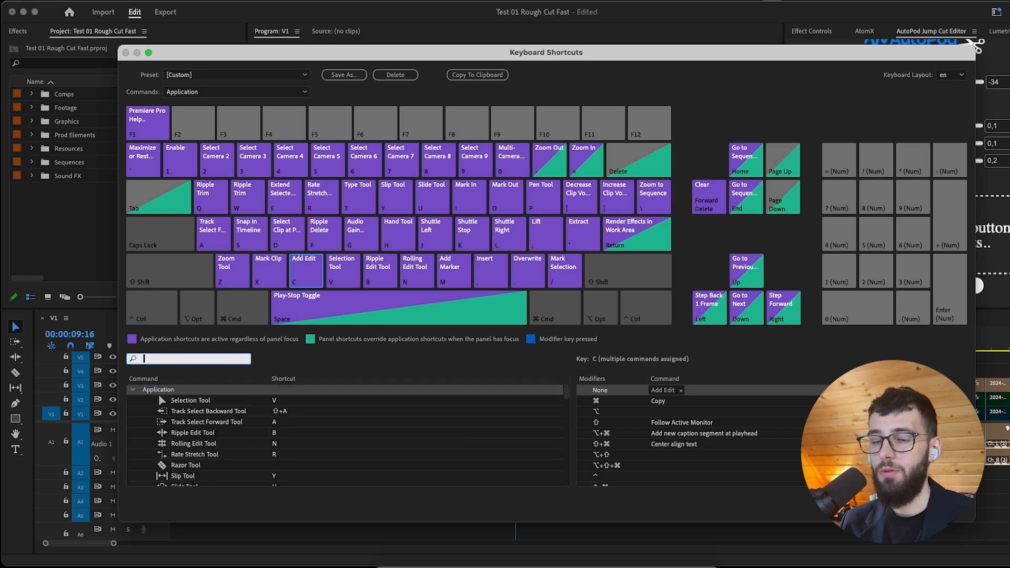
- Display the Cmd-modified keyboard layout and inspect the commands assigned to X
left_click(253, 334)
key("super")
left_click(268, 271)
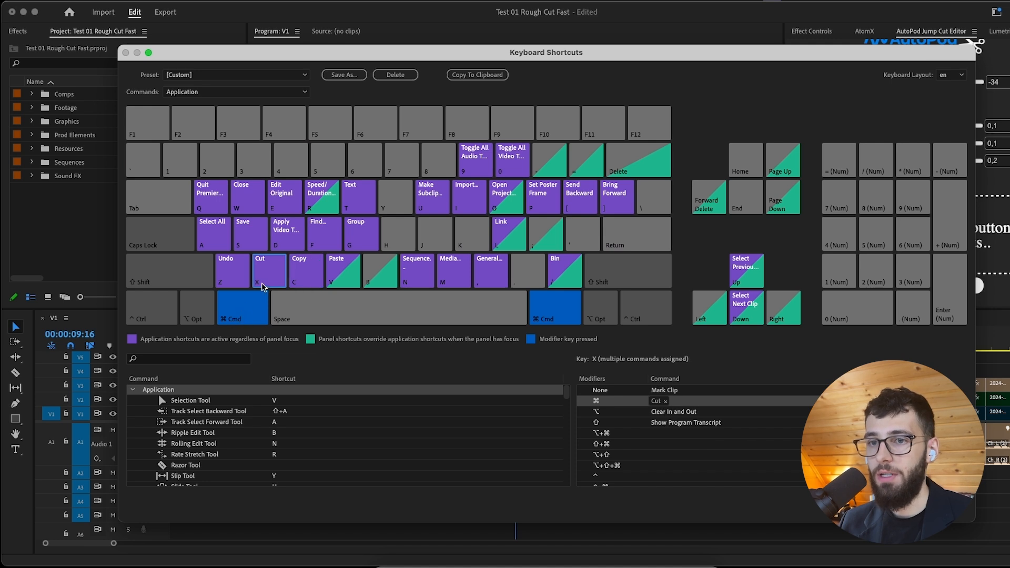
left_click(230, 324)
- Search the shortcuts for "cut" and select the Edit category's Cut command to view its assignment
left_click(196, 358)
type("cut")
scroll(174, 467, "down", 1)
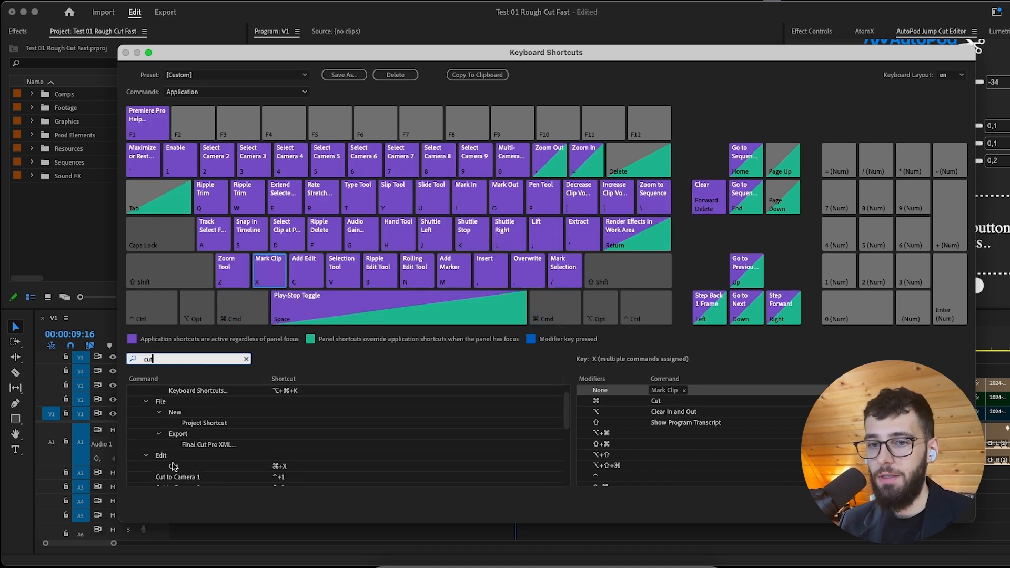
left_click(184, 468)
left_click(278, 469)
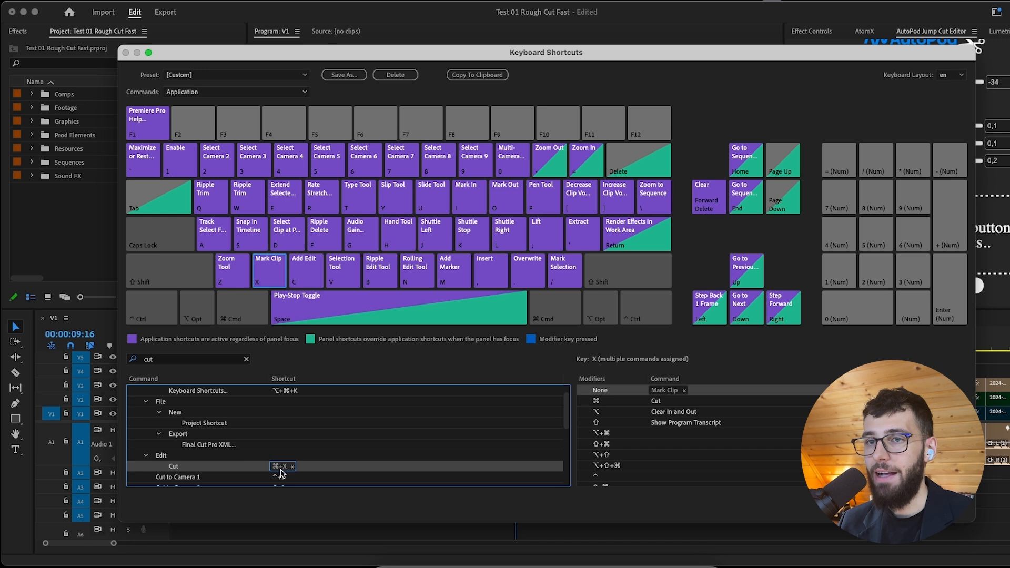
scroll(325, 430, "up", 1)
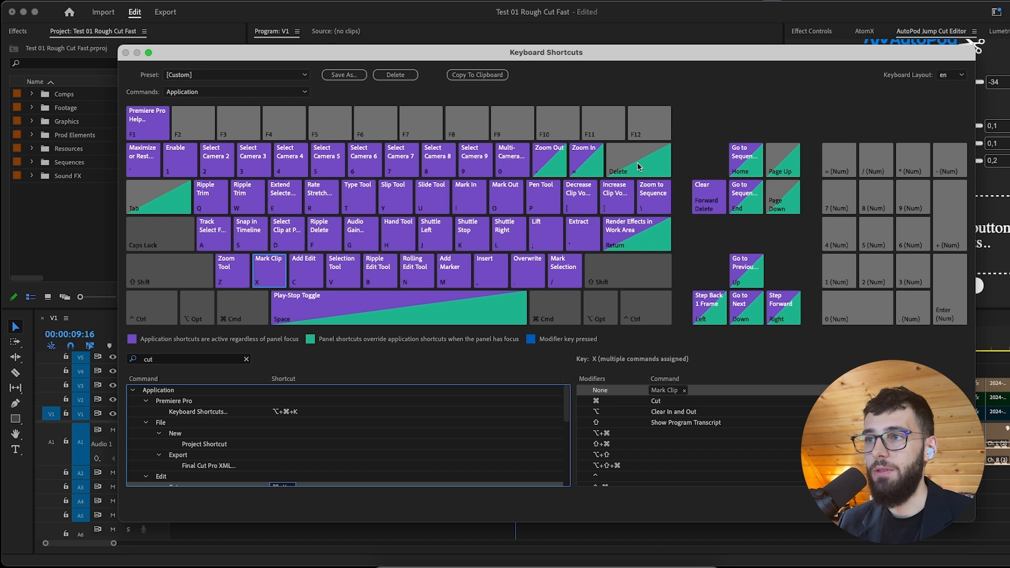
scroll(211, 458, "down", 1)
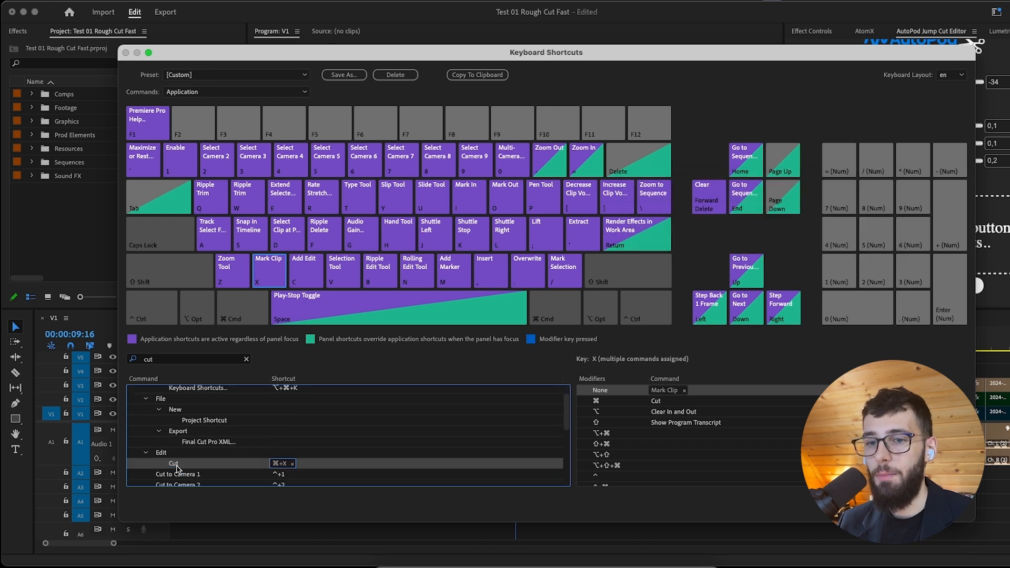
- Clear the shortcut search, inspect the commands assigned to 1, Q, W, F and C, and close the shortcuts window
left_click(247, 358)
left_click(182, 163)
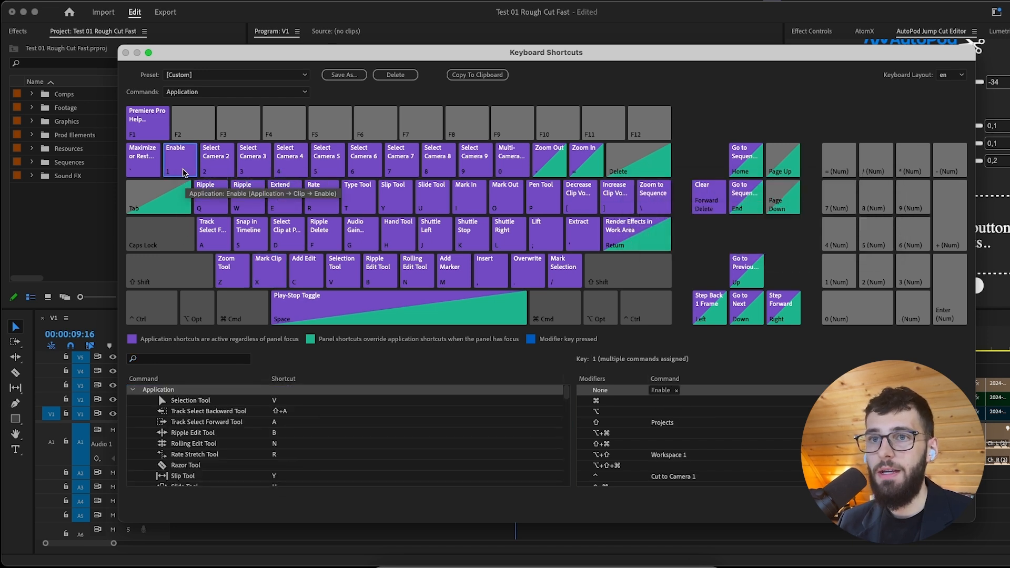
left_click(216, 198)
left_click(258, 200)
left_click(334, 228)
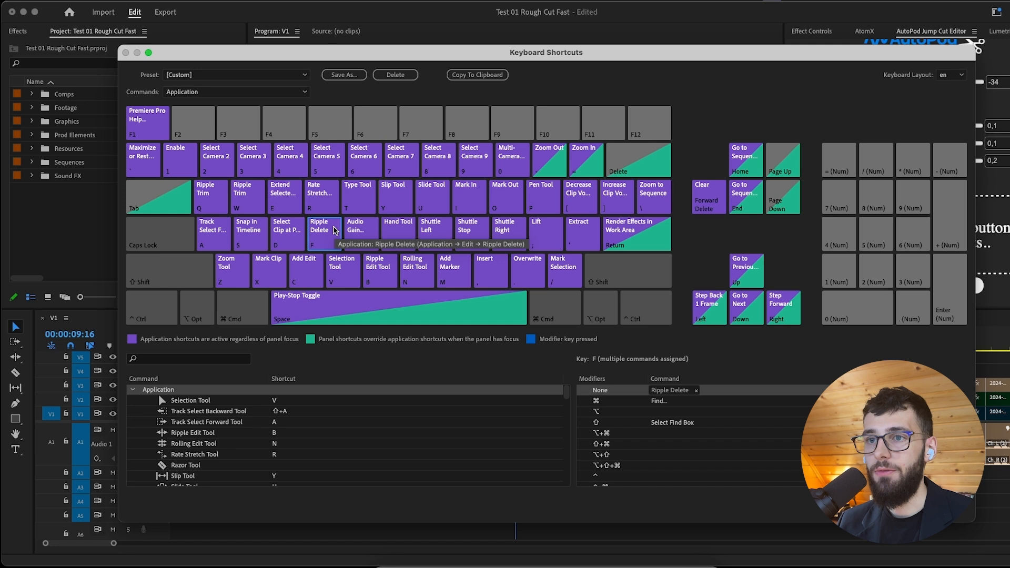
left_click(312, 282)
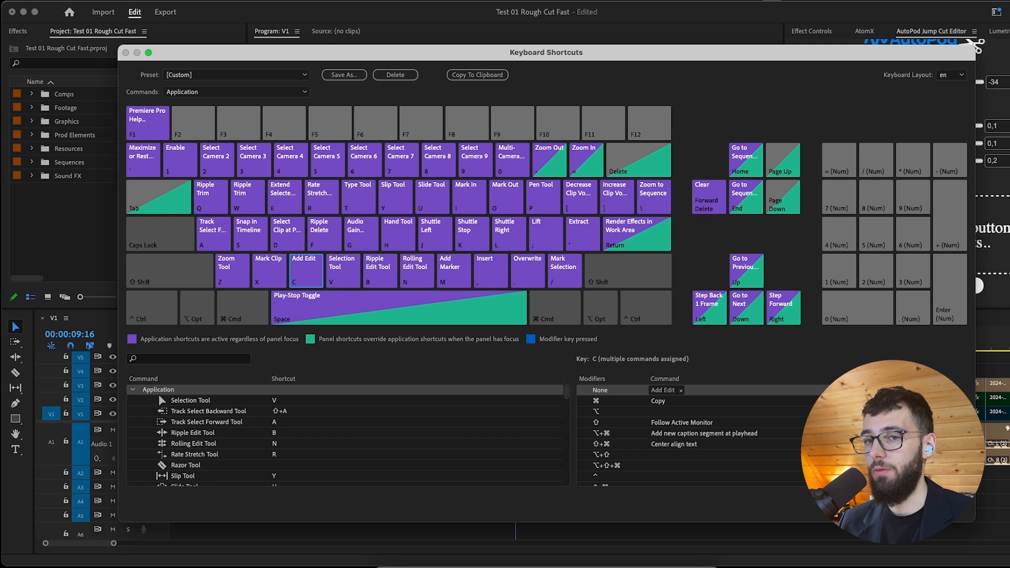
left_click(944, 507)
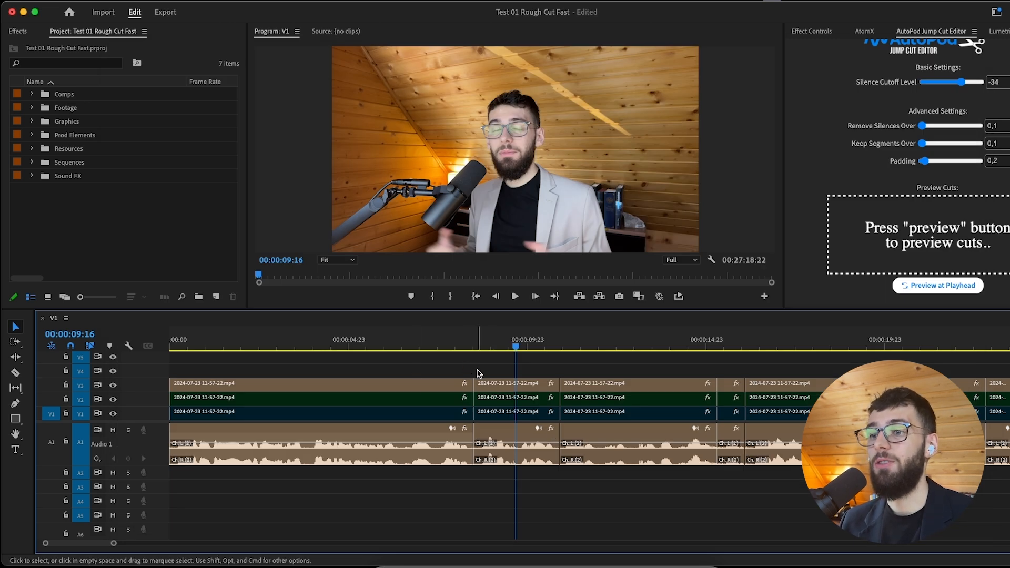
- Cut all tracks with the Razor tool on both sides of the edit point near 00:00:08:12
scroll(475, 372, "up", 3, "alt")
left_click(15, 374)
scroll(466, 449, "up", 2, "alt")
left_click(464, 451)
left_click(519, 390)
key("v")
- Delete the two short segments around 00:00:08:12 on all tracks and close the gap they leave
left_click_drag(475, 491, 501, 385)
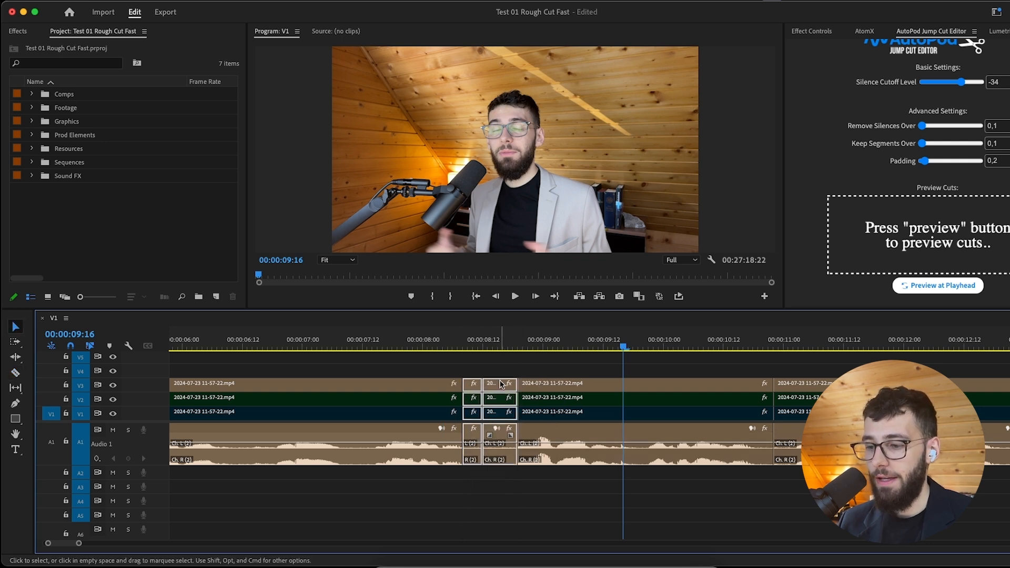
key("Delete")
left_click(499, 387)
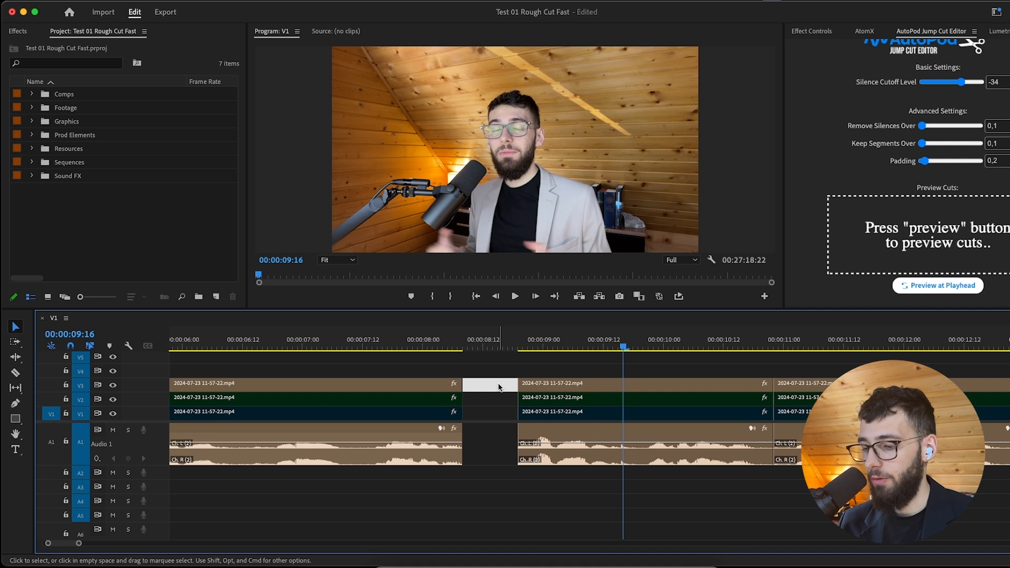
key("Delete")
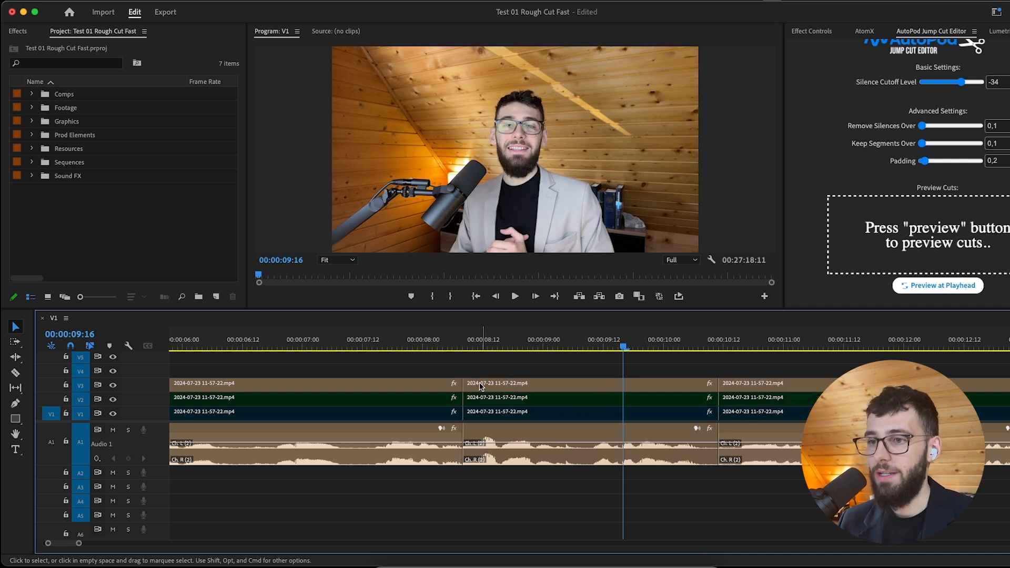
- Ripple trim the end of the clip under the playhead to 00:00:10:07 on all tracks
key("minus")
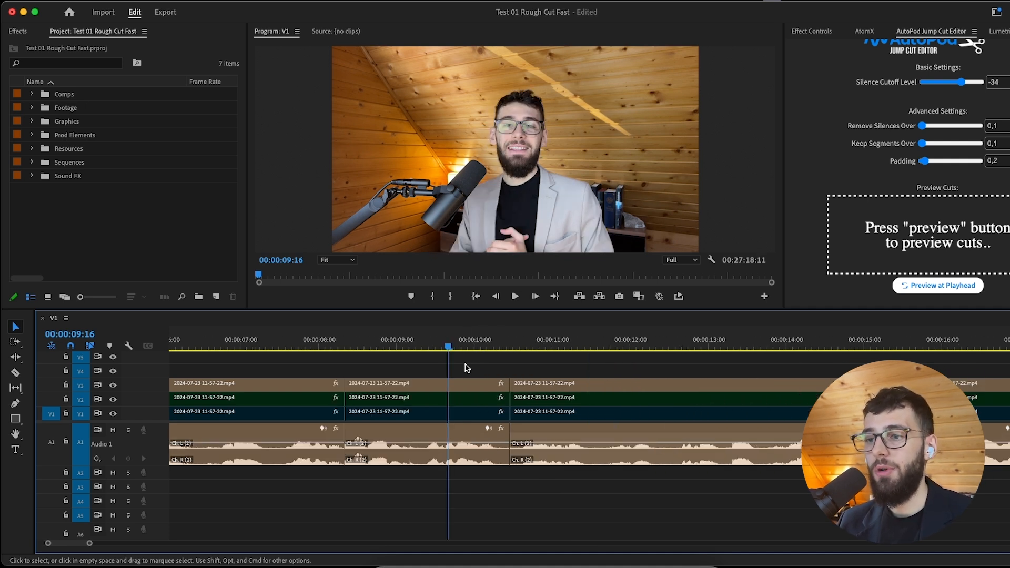
left_click(497, 340)
key("equal")
left_click(478, 463)
key("minus")
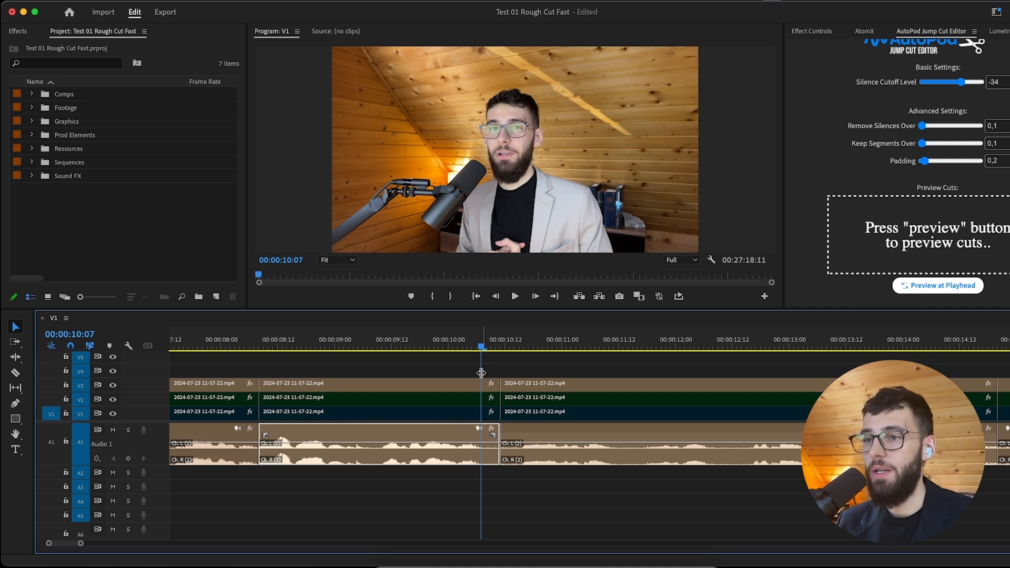
left_click(494, 438)
key("equal")
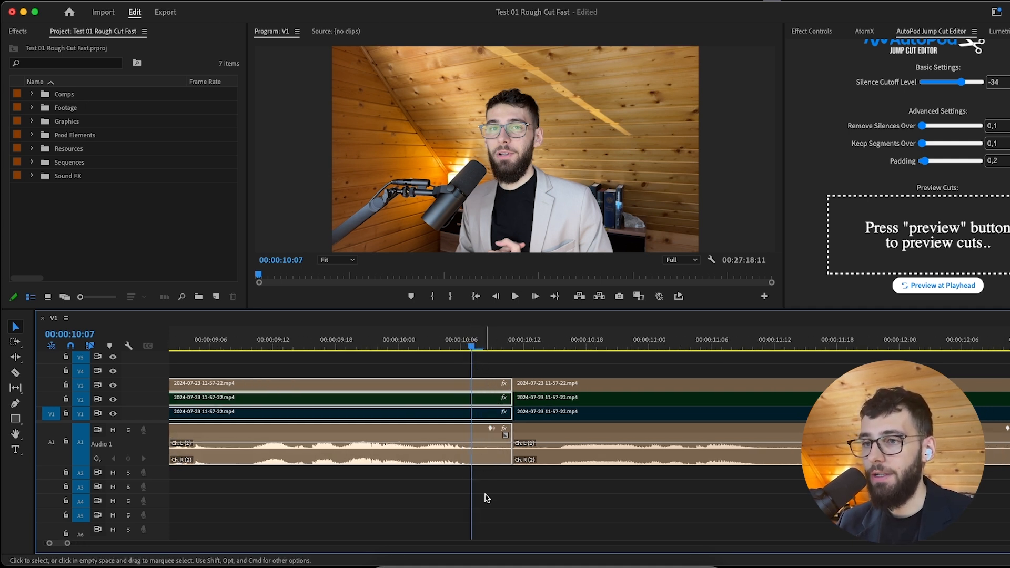
key("w")
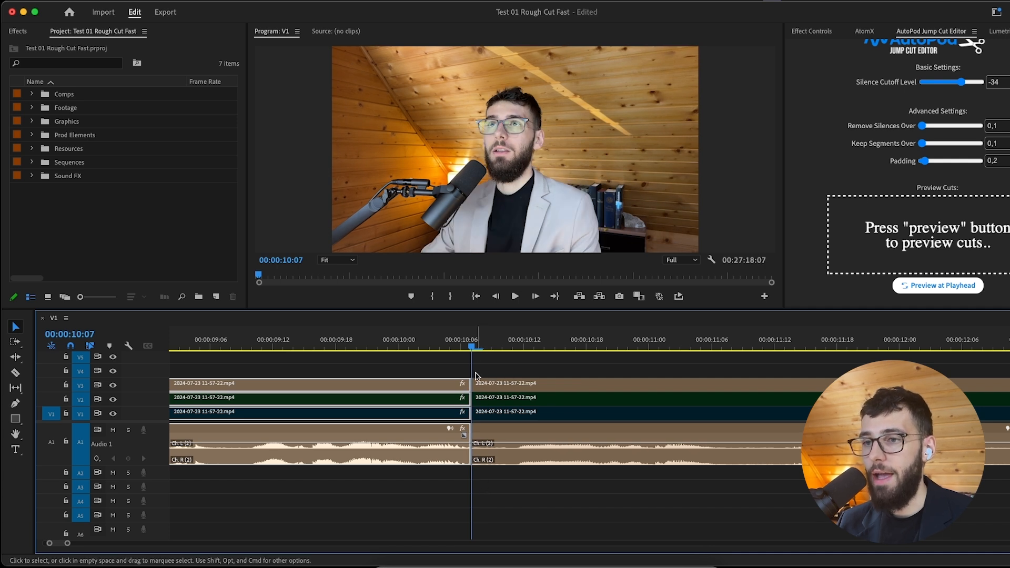
key("super+z")
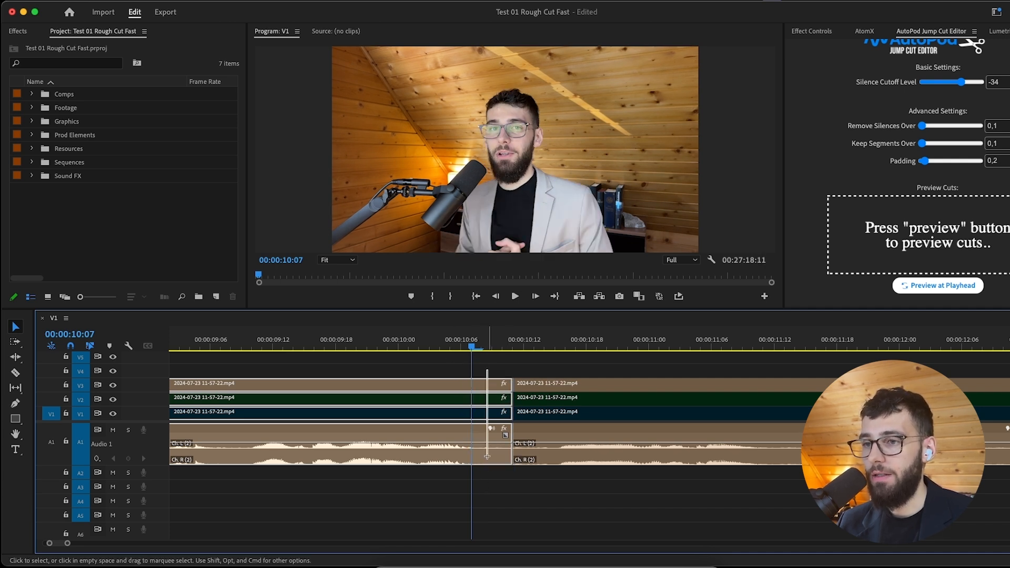
key("w")
- Ripple trim the end of the same clip further back to 00:00:09:07 on all tracks, and clear the selection
key("minus")
key("minus")
left_click_drag(490, 346, 424, 346)
left_click_drag(448, 489, 456, 385)
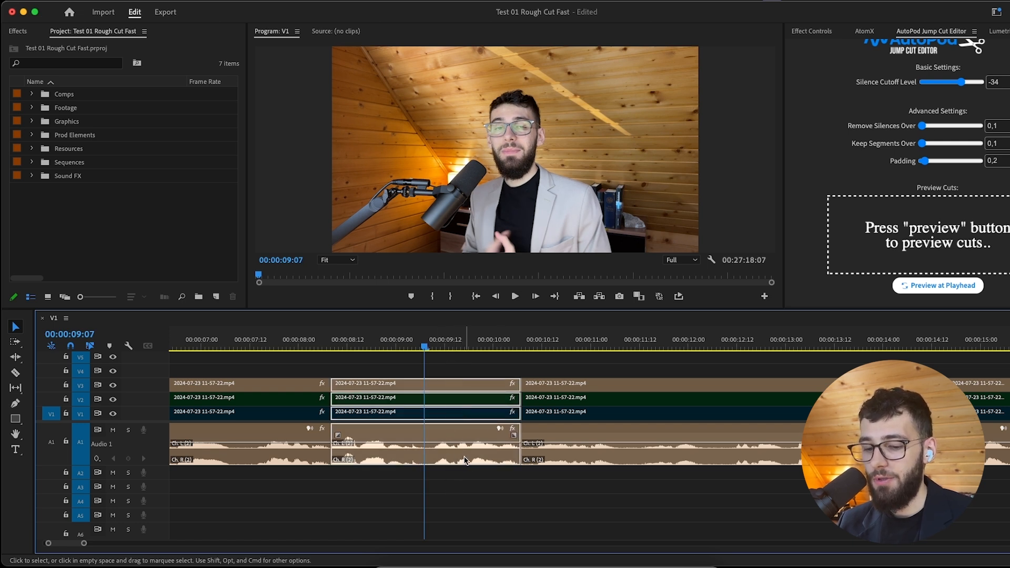
key("w")
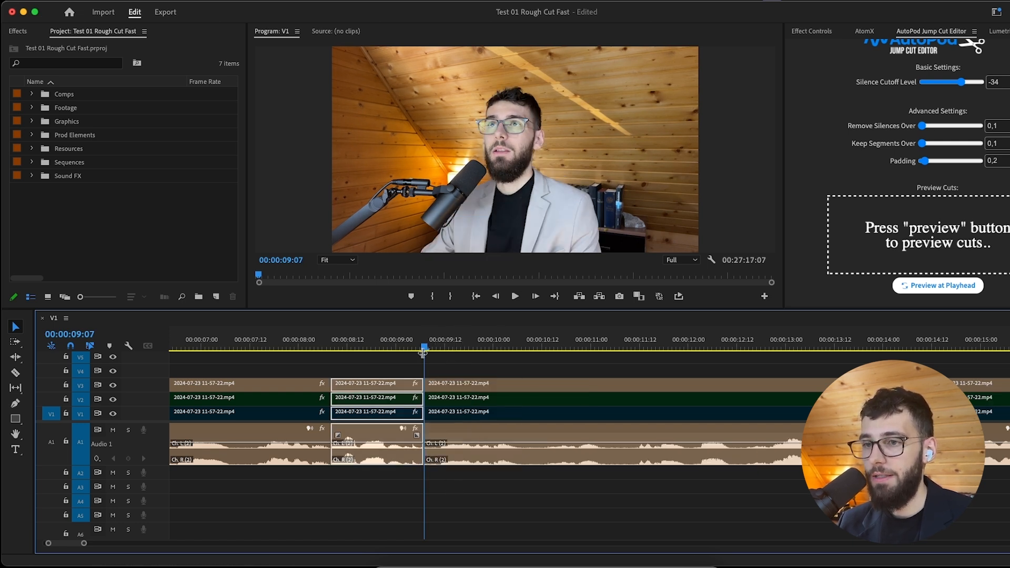
left_click_drag(368, 370, 375, 493)
left_click_drag(375, 492, 388, 371)
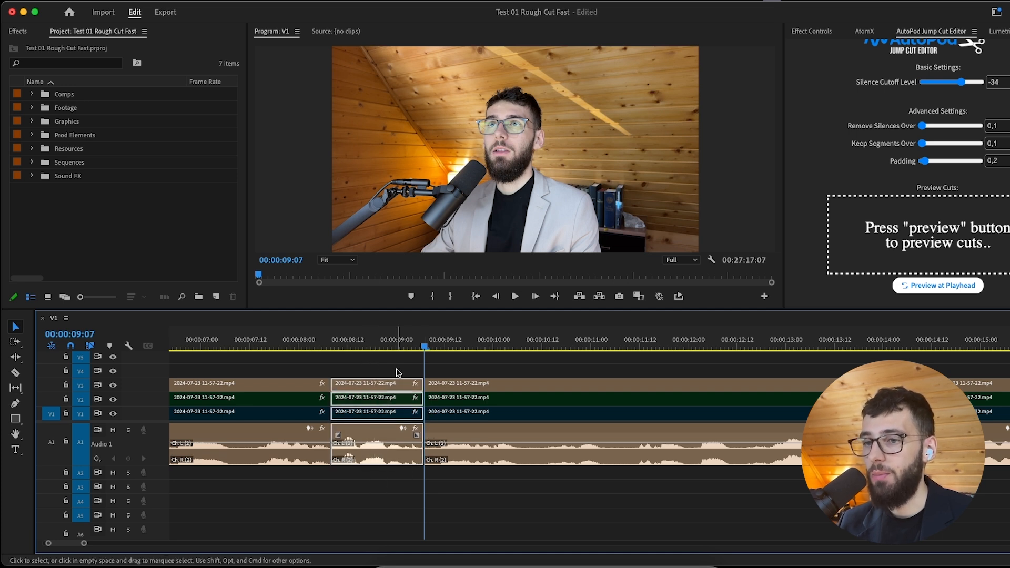
left_click(399, 372)
- Ripple trim the start of the clip after 00:00:09:07 to the playhead at 00:00:11:12 on all tracks
scroll(484, 368, "down", 1)
key("shift+Right")
left_click(490, 345)
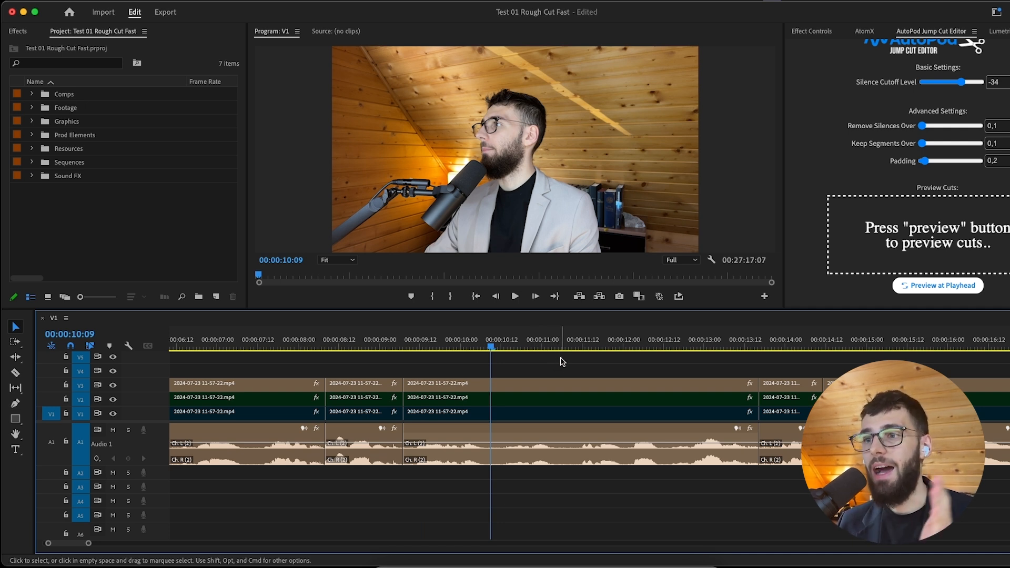
scroll(440, 415, "down", 1)
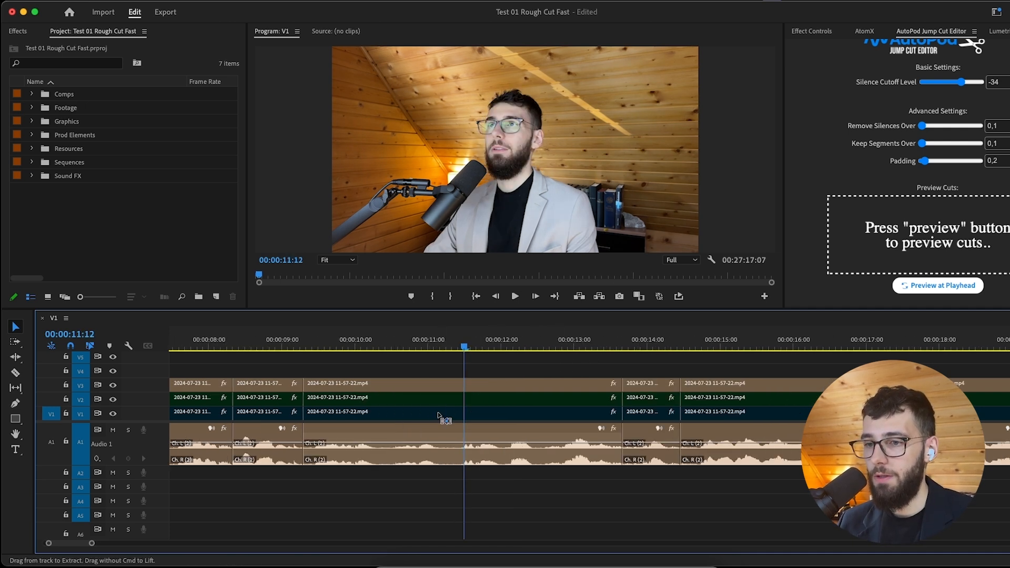
left_click_drag(459, 492, 444, 362)
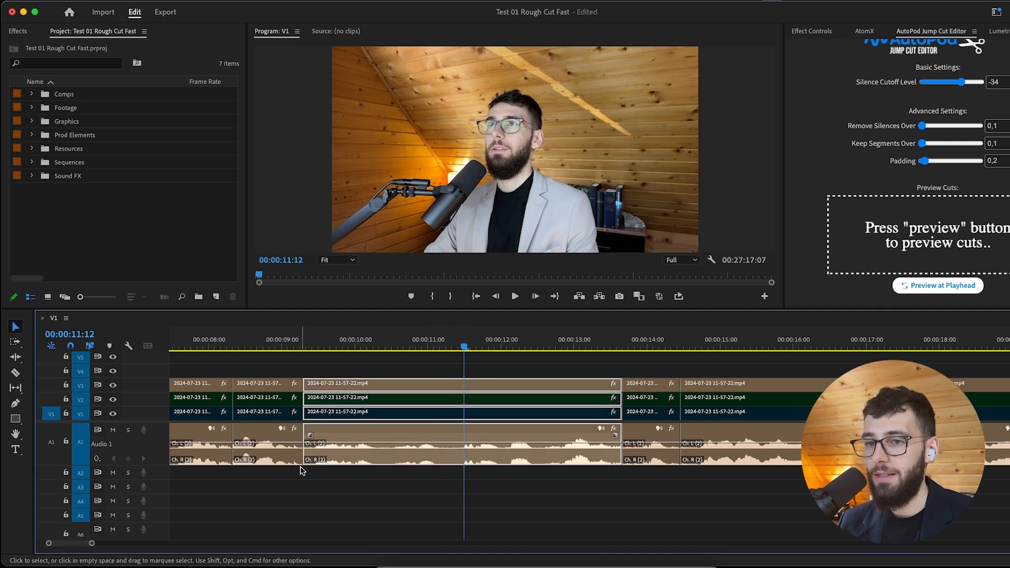
key("q")
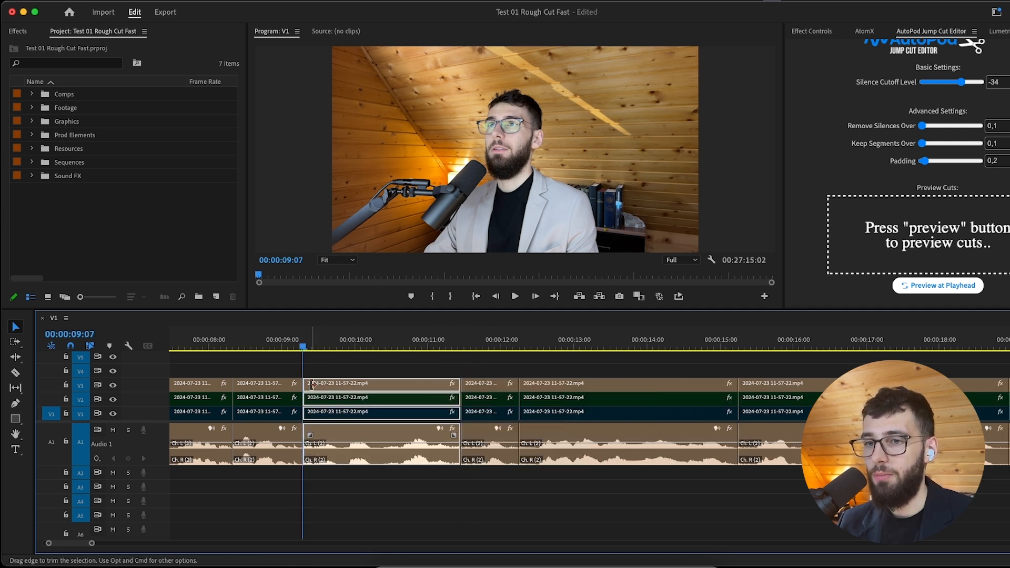
left_click_drag(323, 355, 335, 492)
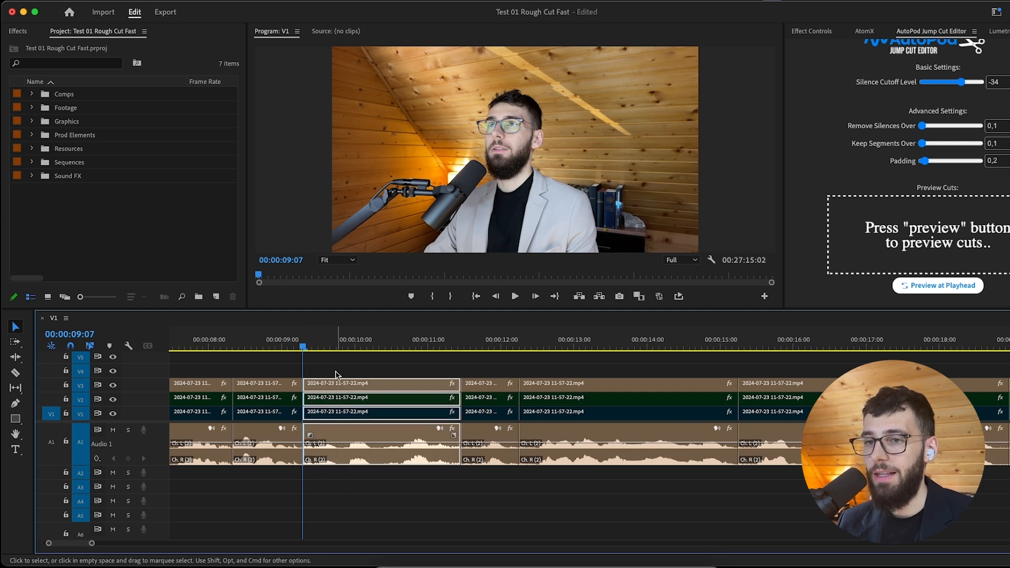
key("super+z")
key("super+shift+z")
left_click(425, 362)
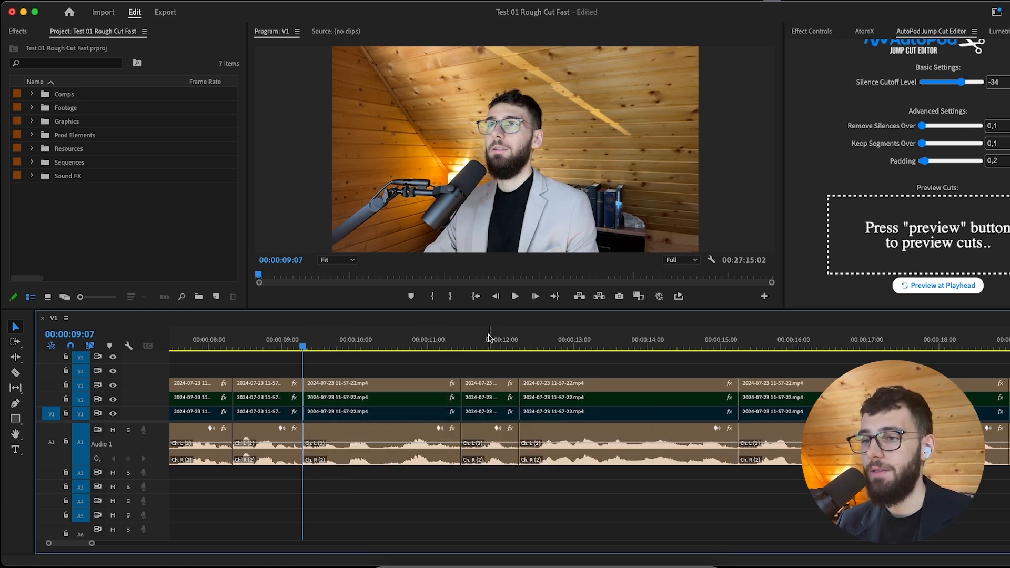
- Try to ripple delete the two consecutive clips starting at 00:00:11:11 on all tracks
left_click(457, 344)
left_click(483, 344)
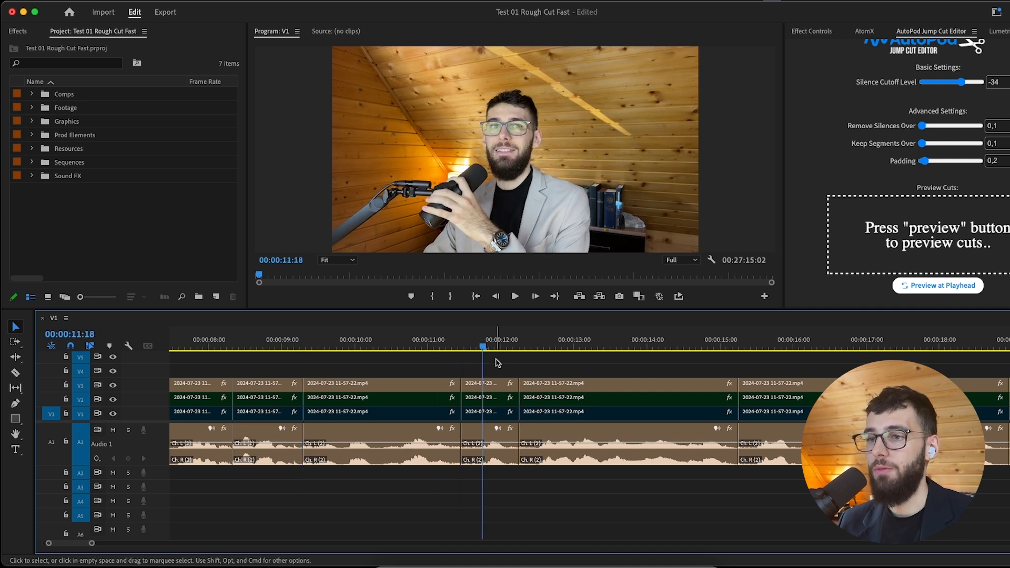
key("shift+super+e")
key("shift+super+e")
left_click(495, 370)
left_click(496, 388)
key("shift+super+e")
key("shift+super+e")
left_click_drag(496, 363, 475, 375)
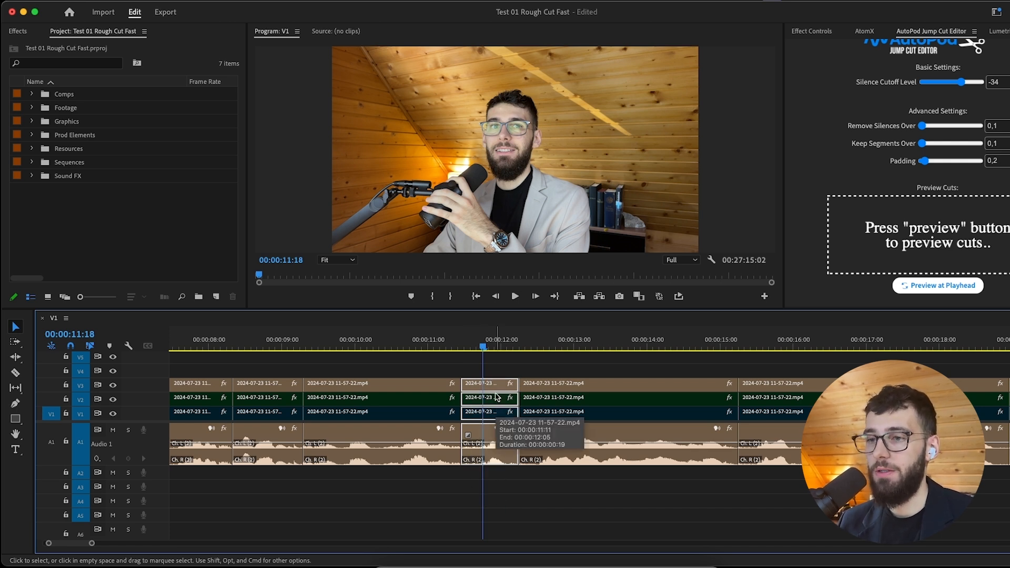
left_click_drag(557, 363, 563, 419)
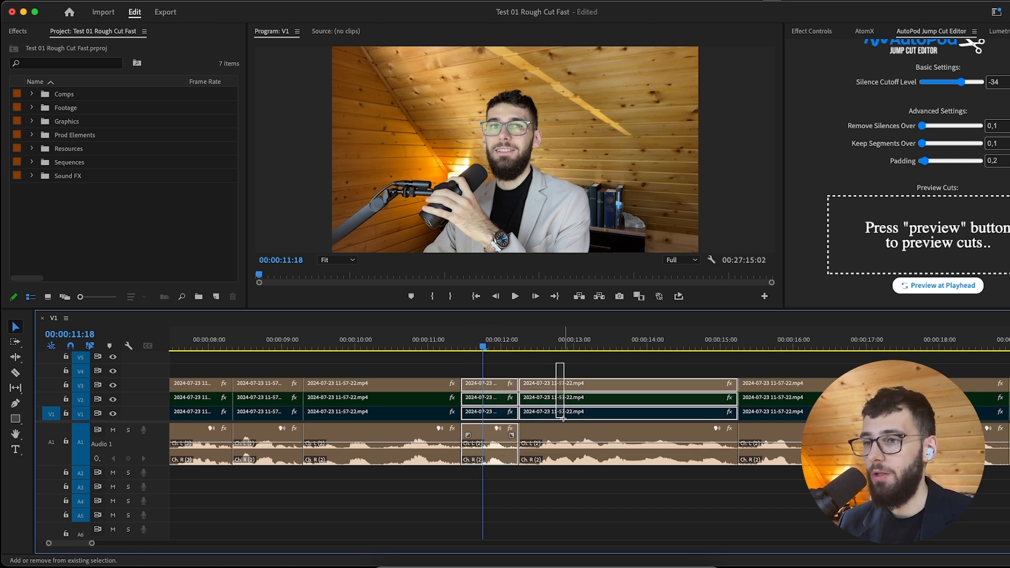
key("alt+BackSpace")
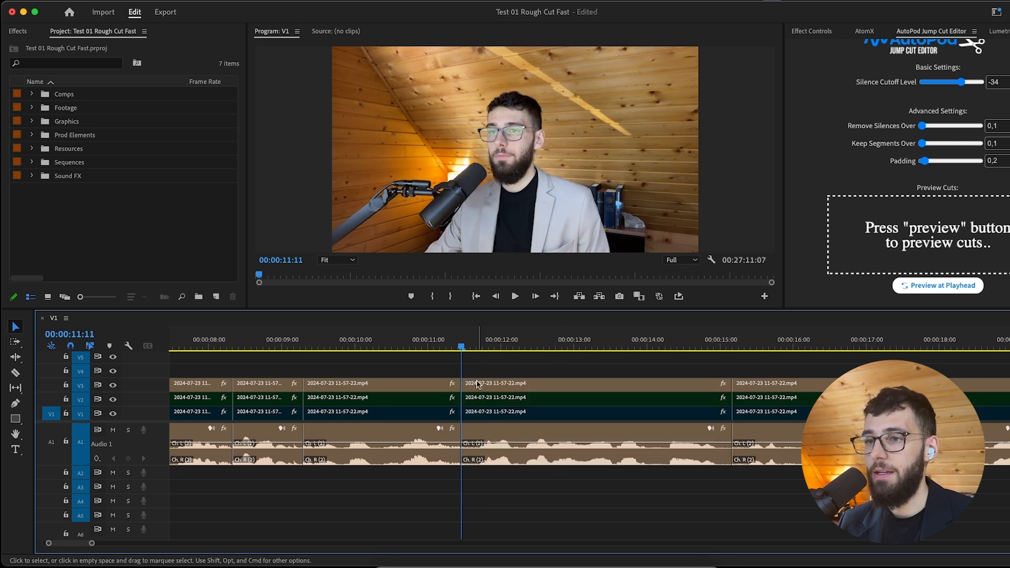
- Delete the two clips following 00:00:11:11 on all tracks and close the resulting gap separately
left_click_drag(501, 361, 611, 523)
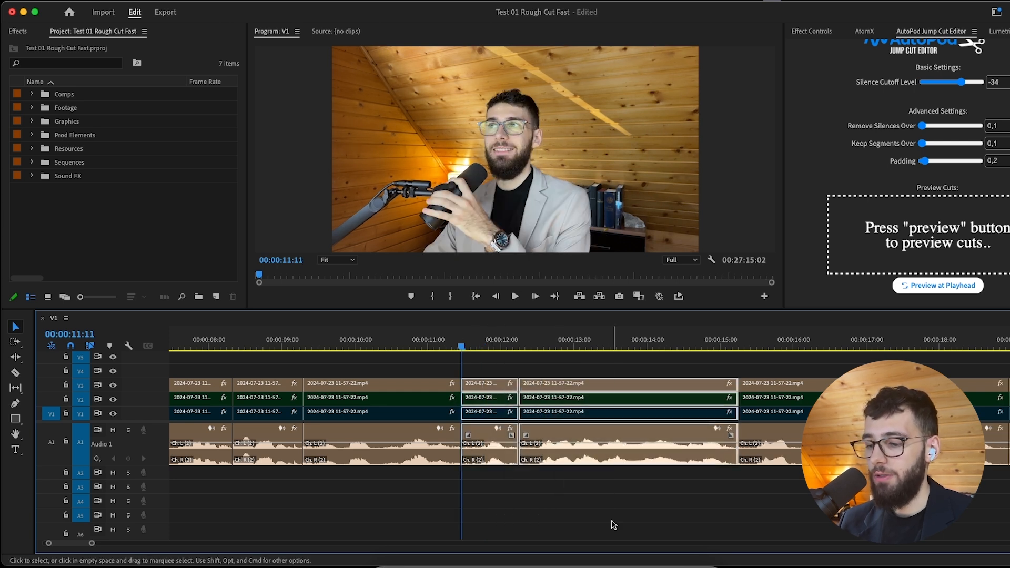
key("Delete")
left_click(556, 385)
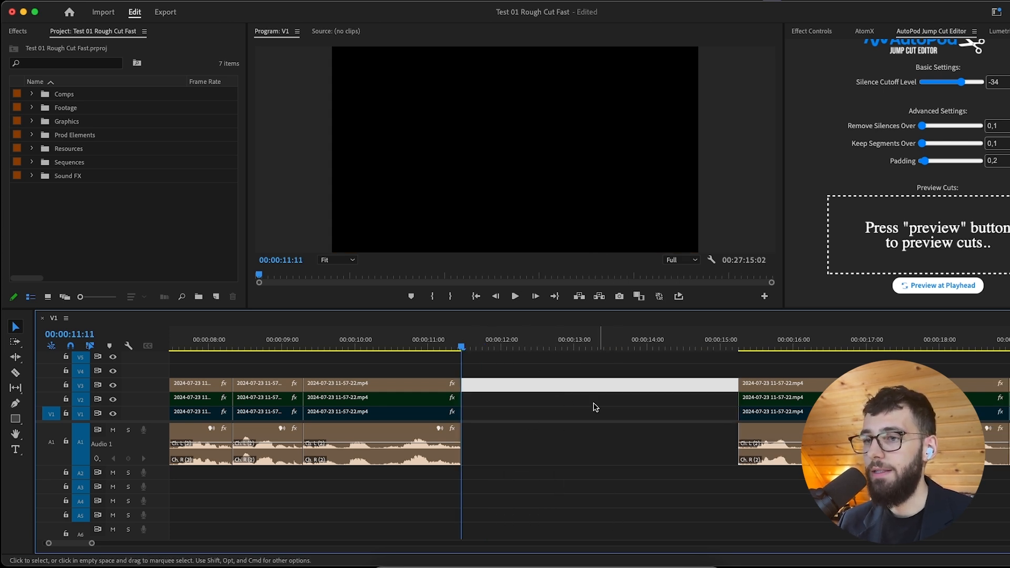
key("Delete")
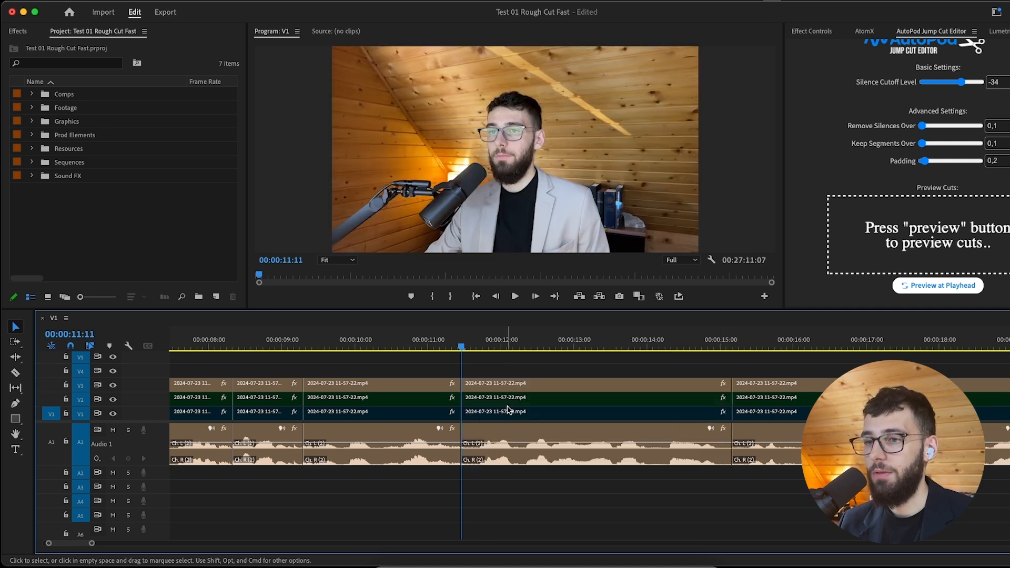
- Ripple delete the clip that starts at 00:00:11:11 on all tracks
left_click(477, 401)
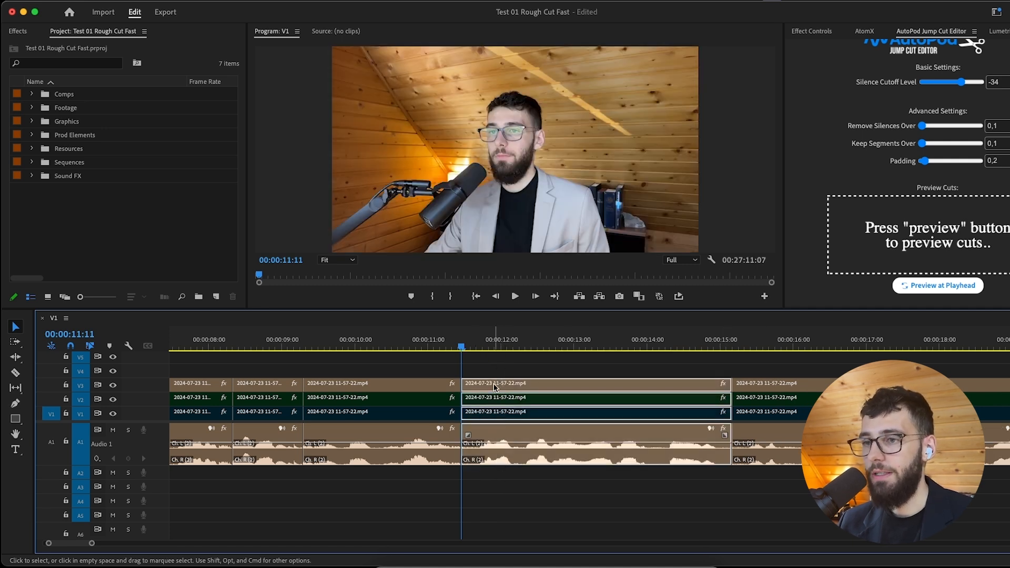
key("shift+Delete")
key("=")
key("=")
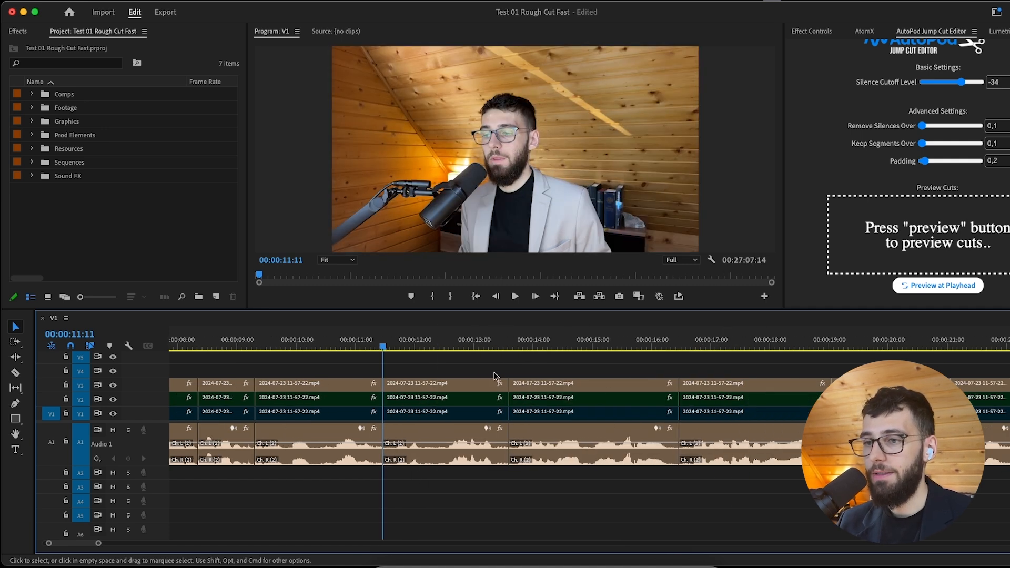
- Add an edit across all tracks at 00:00:13:09, shortly before the end of the clip
left_click_drag(481, 341, 490, 341)
key("=")
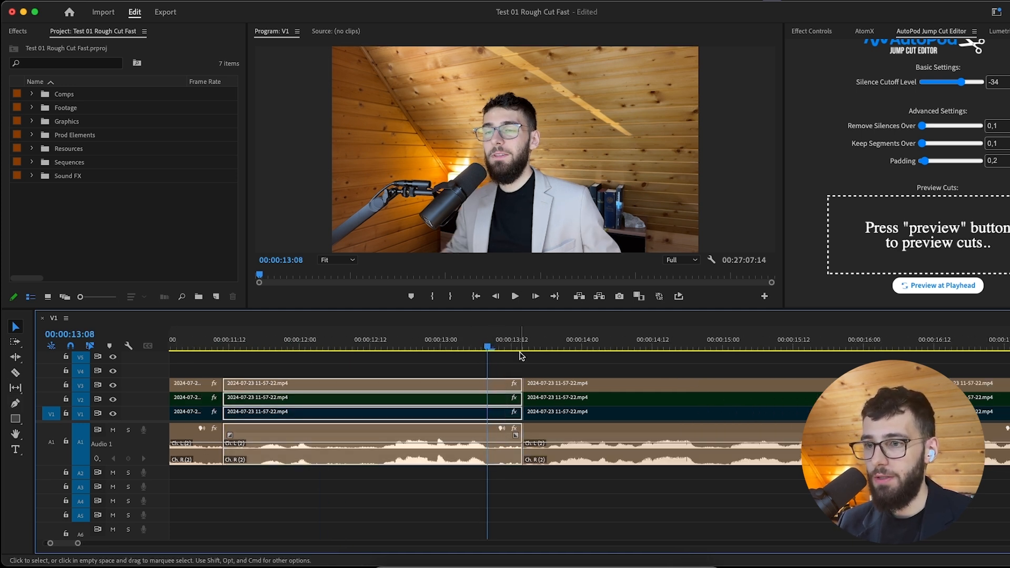
left_click(514, 372)
left_click_drag(455, 345, 493, 348)
key("super+k")
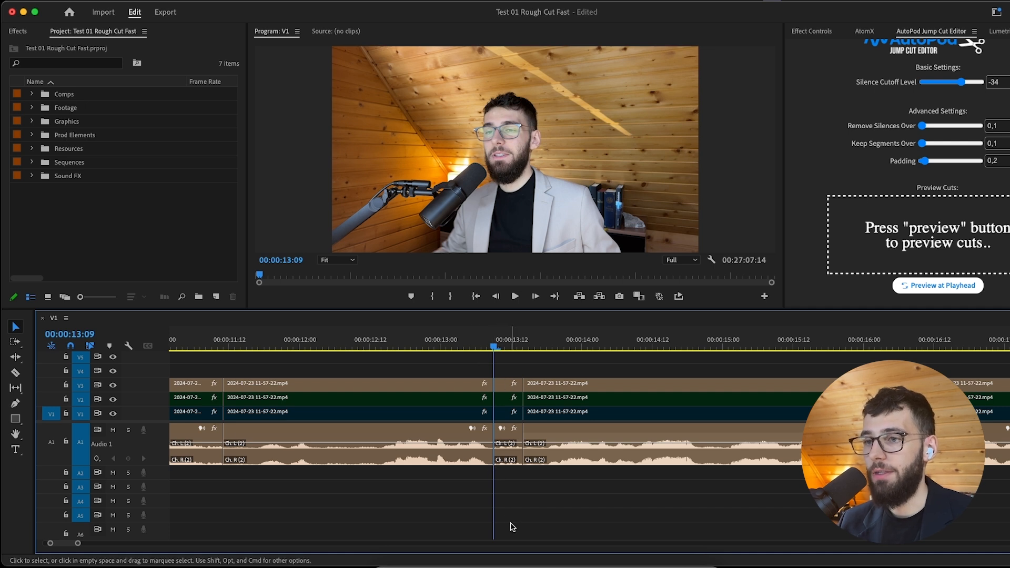
- Try to add an edit at 00:00:14:00 in the top video track's clip, and undo the cut
left_click(582, 342)
left_click(596, 389)
key("super+k")
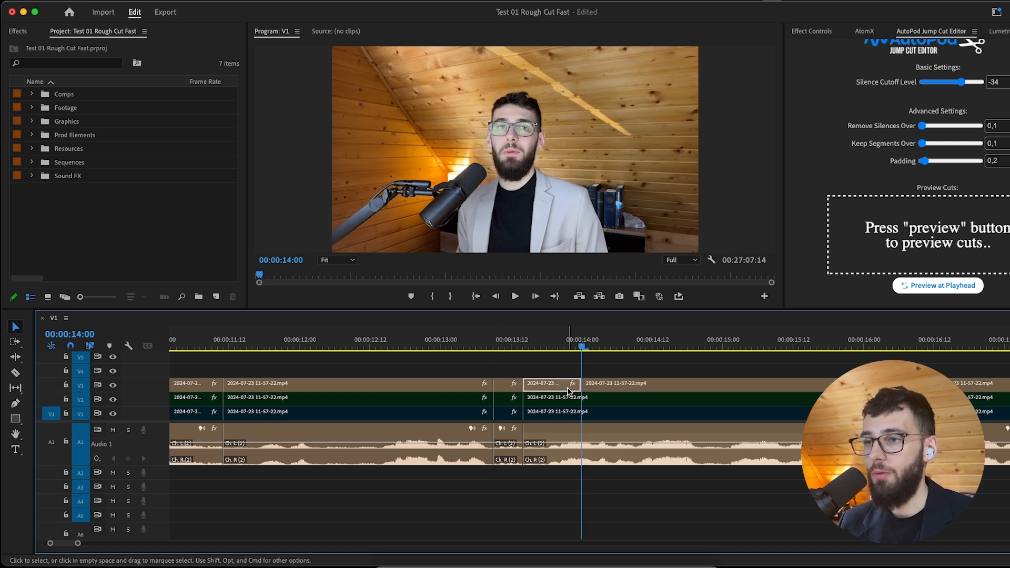
left_click_drag(554, 363, 606, 385)
scroll(578, 369, "up", 5)
left_click(541, 345)
key("super+z")
- Add an edit across all tracks at 00:00:13:18 and select the two short segments before it
scroll(542, 374, "down", 2)
scroll(497, 373, "down", 3)
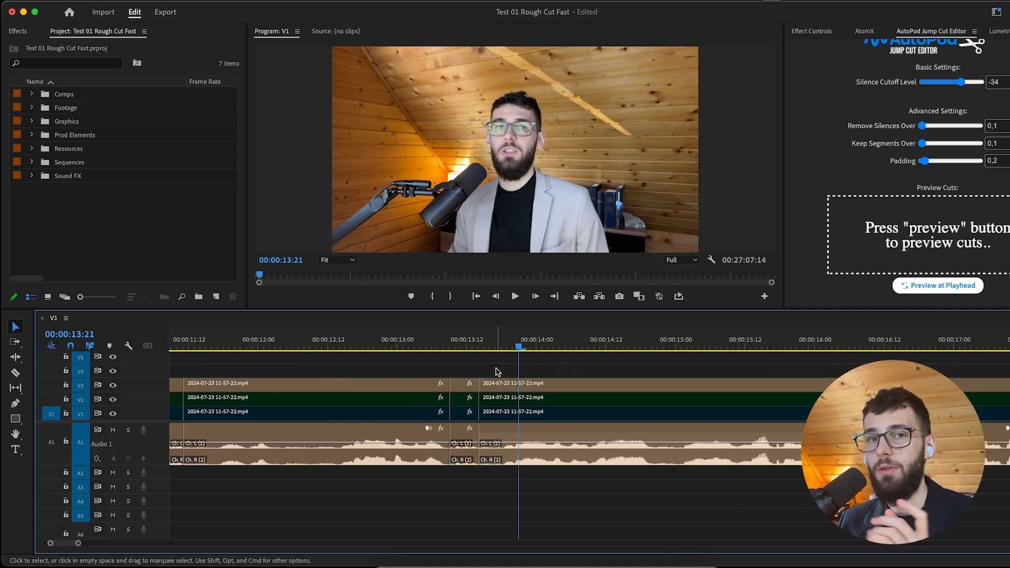
left_click_drag(442, 347, 472, 475)
key("super+k")
scroll(468, 479, "up", 2)
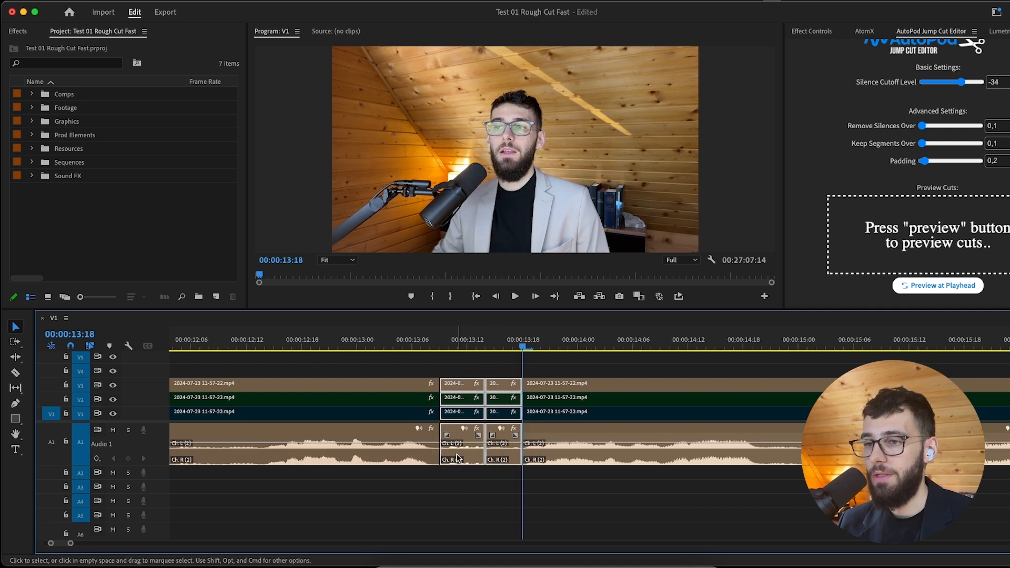
- Ripple delete the two selected short segments after 00:00:13:09 and ripple trim the clip ends at the next pauses on all tracks
key("alt+BackSpace")
scroll(452, 372, "down", 5)
left_click(365, 345)
key("w")
left_click_drag(365, 345, 527, 339)
key("w")
left_click_drag(527, 340, 637, 340)
key("w")
- Cut out the pauses between about 00:00:18 and 00:00:22, ripple trimming the last clip's start to 00:00:22:17
scroll(543, 336, "right", 3)
key("w")
left_click_drag(564, 335, 579, 334)
key("q")
scroll(580, 355, "right", 3)
left_click(519, 331)
key("super+k")
left_click(539, 336)
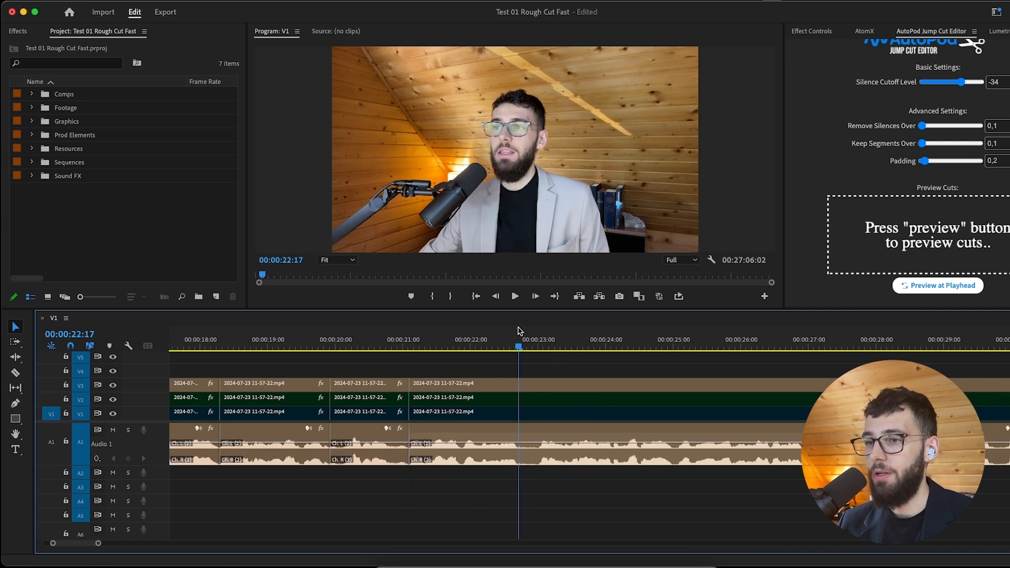
key("q")
- Close the pause at 00:00:27:05, add an edit near 00:00:29:07, and ripple trim the following clip's start to 00:00:29:12
left_click(510, 341)
scroll(484, 354, "right", 6)
left_click(448, 338)
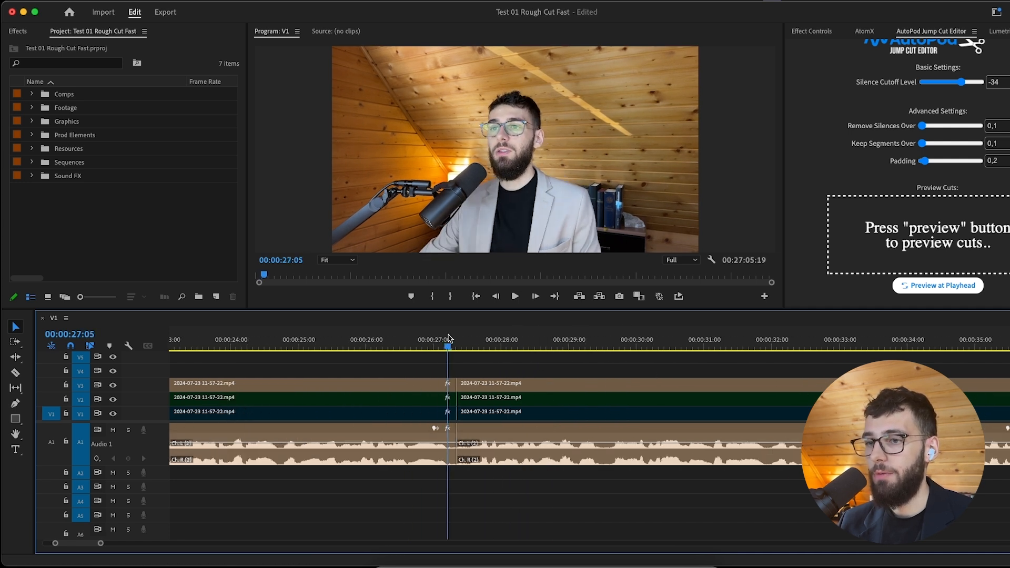
key("q")
key("super+k")
left_click(600, 340)
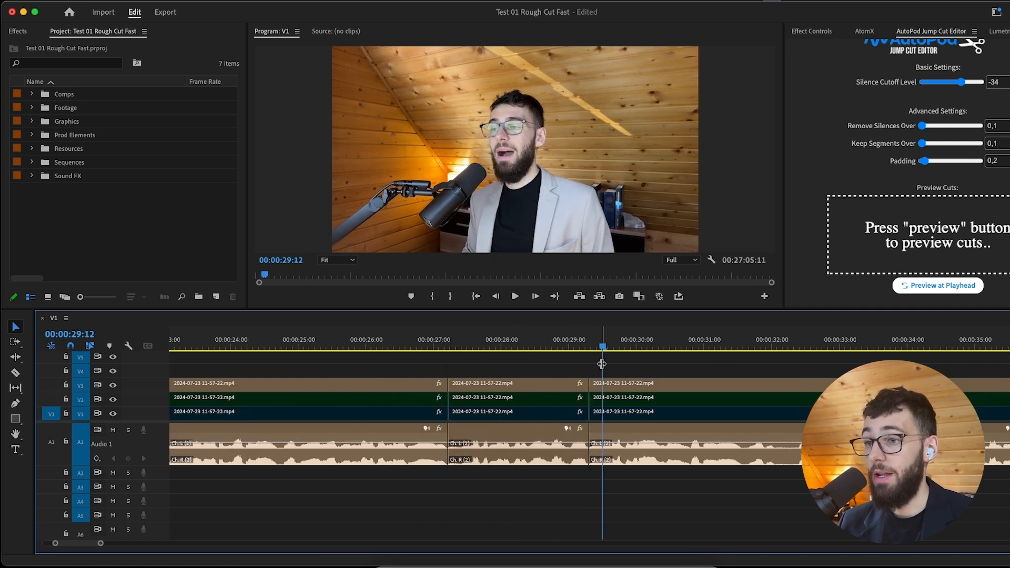
key("q")
- Add an edit across all tracks near 00:00:33:06 and ripple trim the following clip's start to 00:00:33:12
scroll(592, 363, "right", 5)
left_click(524, 336)
left_click_drag(523, 333, 516, 334)
key("super+k")
left_click_drag(526, 336, 532, 333)
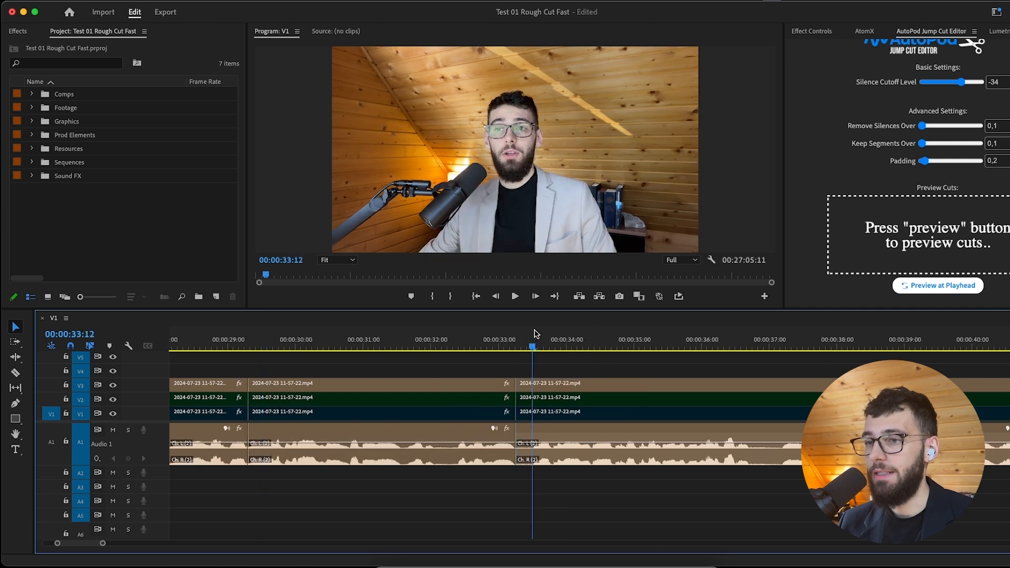
key("q")
- Add an edit near 00:00:31:14 across all tracks and ripple trim the silent section after it
left_click(429, 341)
key("super+k")
left_click_drag(405, 346, 457, 342)
key("q")
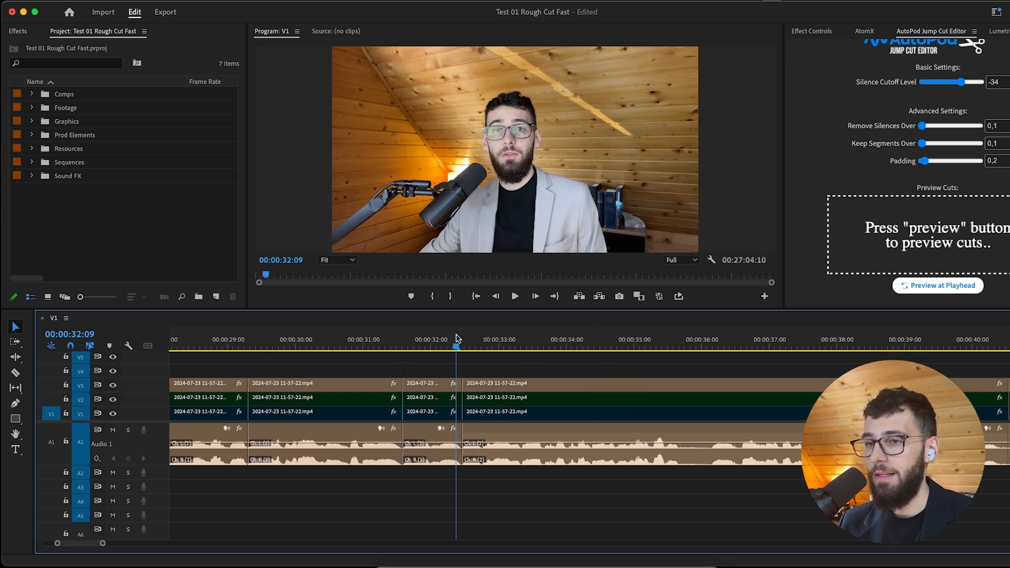
- Add edits and ripple trim the pauses between about 00:00:32 and 00:00:43 on all tracks
scroll(505, 359, "right", 4)
left_click(597, 344)
key("super+k")
left_click_drag(594, 344, 627, 344)
key("q")
left_click(576, 344)
scroll(621, 369, "right", 6)
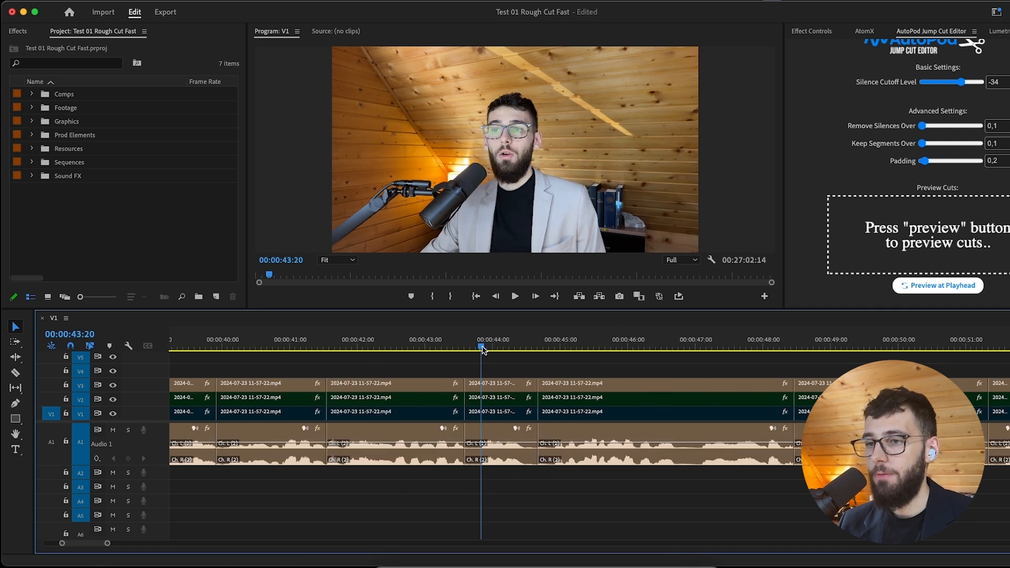
- Ripple trim the short clip's start to 00:00:43:20 and close the pause at its end at 00:00:44:06
key("q")
key("w")
left_click_drag(512, 345, 527, 345)
key("q")
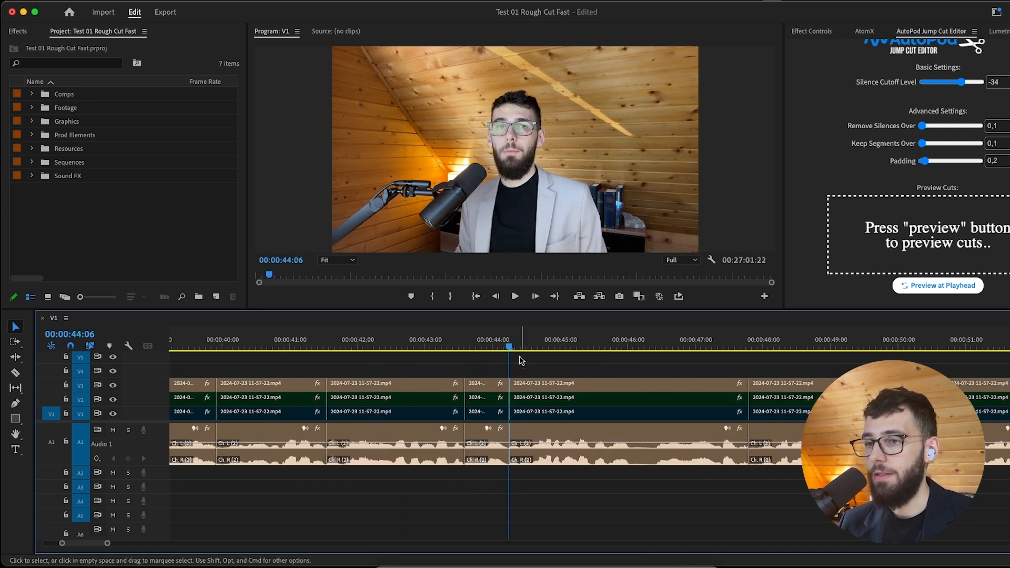
- Add an edit and ripple trim the pauses between about 00:00:44 and 00:00:49 on all tracks
scroll(520, 362, "right", 5)
left_click(393, 345)
key("super+k")
key("q")
left_click(355, 345)
left_click_drag(395, 345, 501, 342)
key("w")
key("q")
- Cut out the pause near 00:00:49:10 across all tracks and place the playhead at 00:00:50:19
scroll(492, 372, "right", 5)
left_click(459, 339)
key("super+k")
key("q")
left_click(486, 342)
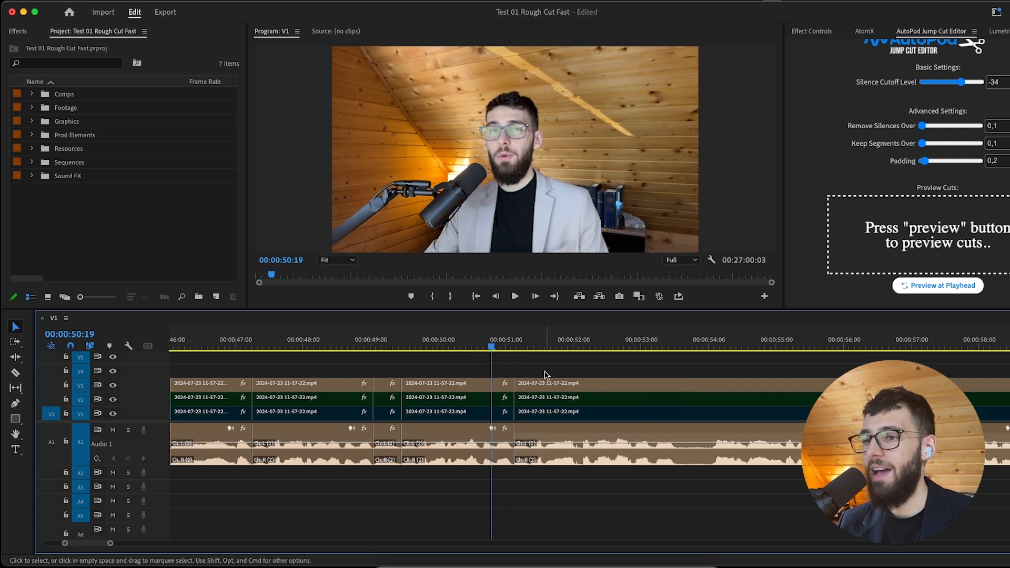
- Ripple trim the silent gaps between 00:00:50:19 and 00:01:17:14, including the pause around 00:01:10:05
scroll(545, 369, "down", 3)
left_click_drag(504, 343, 547, 343)
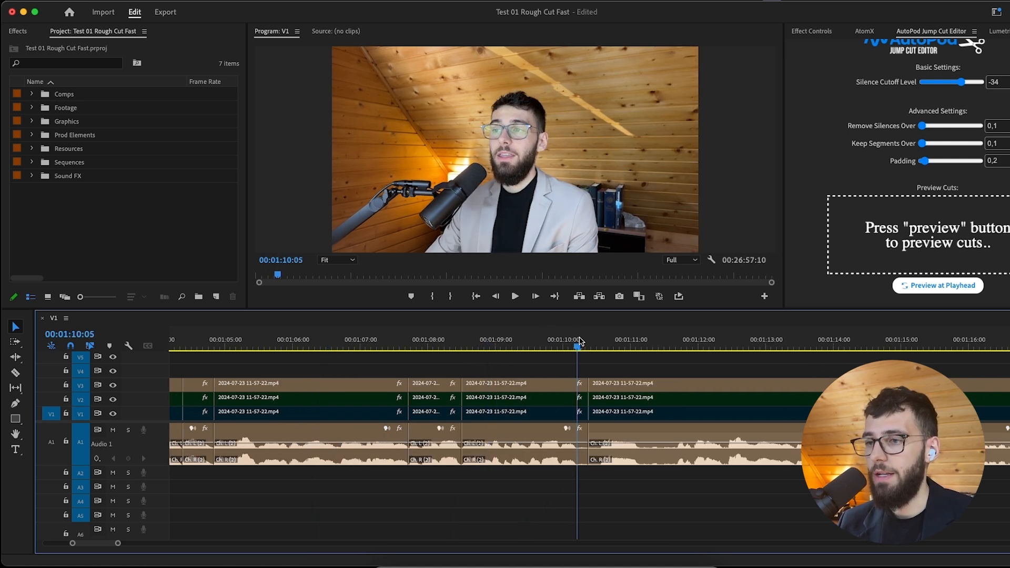
left_click_drag(577, 343, 658, 343)
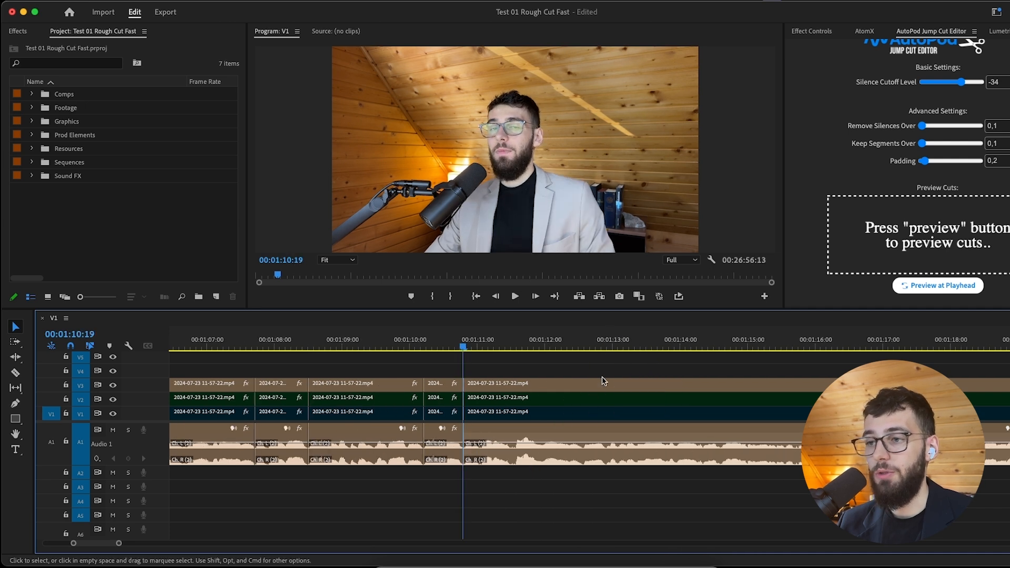
scroll(687, 362, "down", 2)
mouse_move(670, 339)
left_mouse_down()
mouse_move(691, 337)
mouse_move(663, 339)
left_mouse_up()
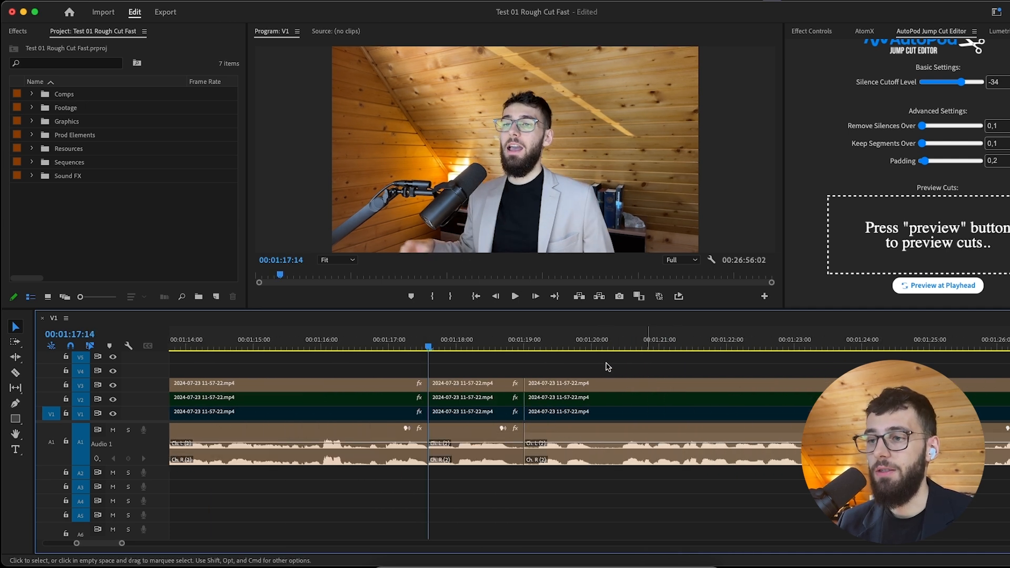
- Ripple trim the remaining pauses from 00:01:17:14 up to 00:01:40:08 and check the next pause at 00:01:41:03
left_click_drag(518, 339, 570, 342)
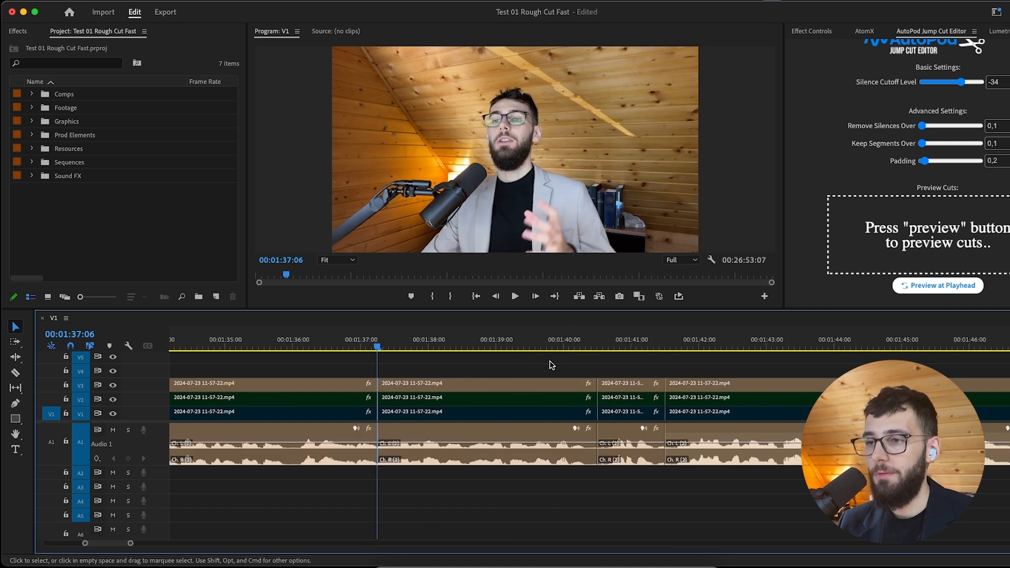
left_click(586, 339)
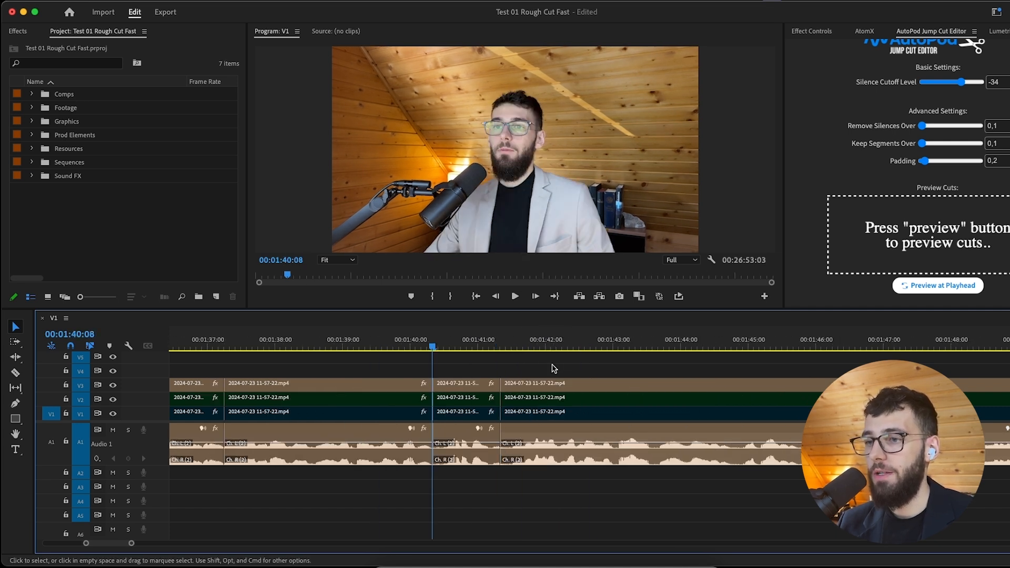
left_click(483, 339)
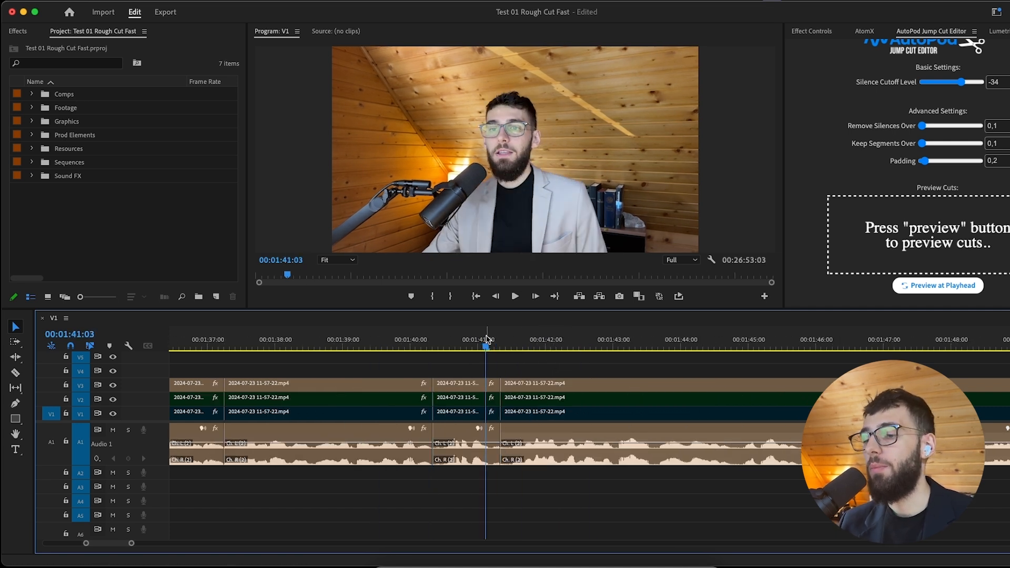
scroll(603, 385, "right", 5)
left_click(574, 343)
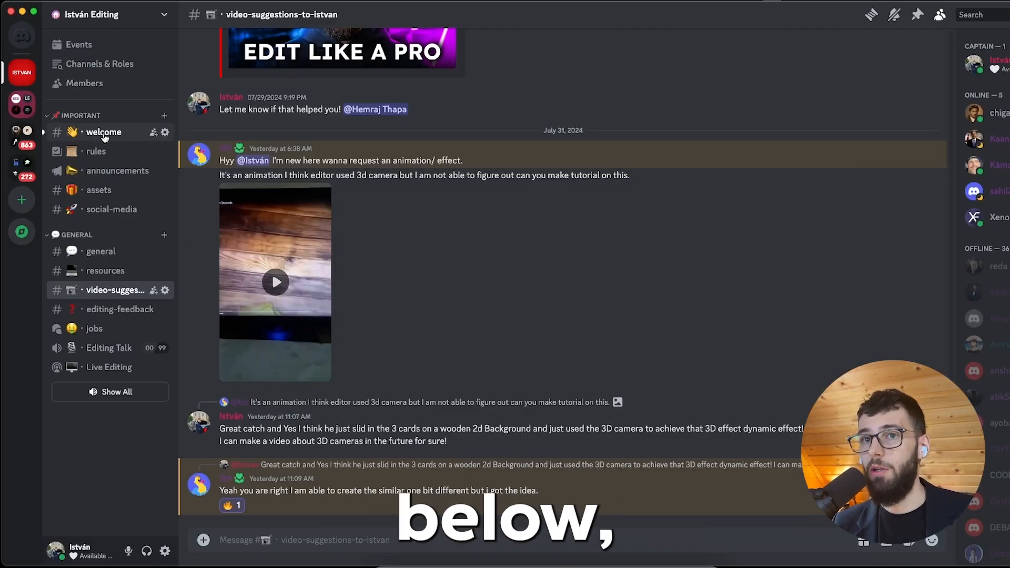
- In the Discord server, look through the resources, video suggestions and general channels
left_click(106, 271)
left_click(114, 290)
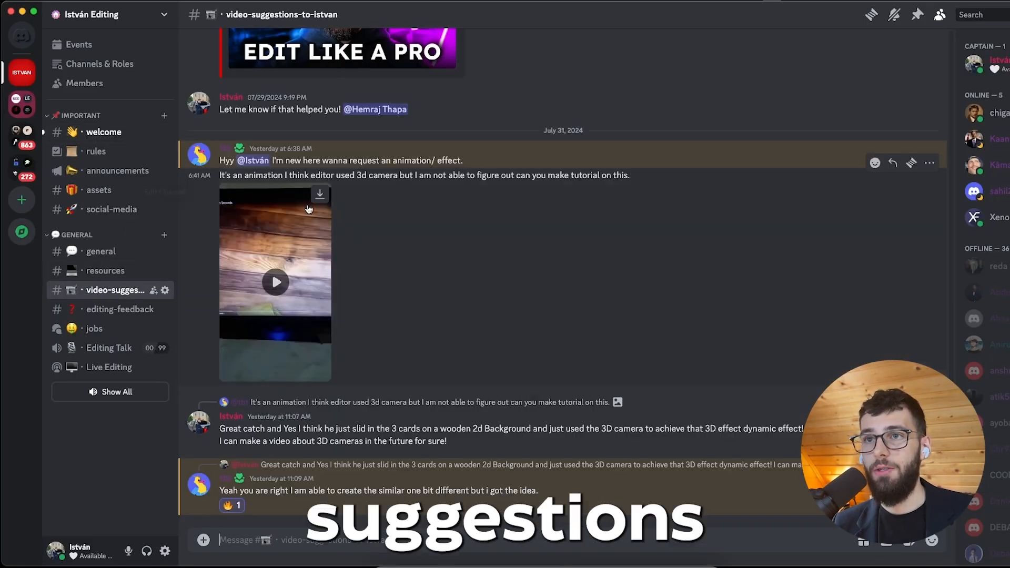
left_click(101, 251)
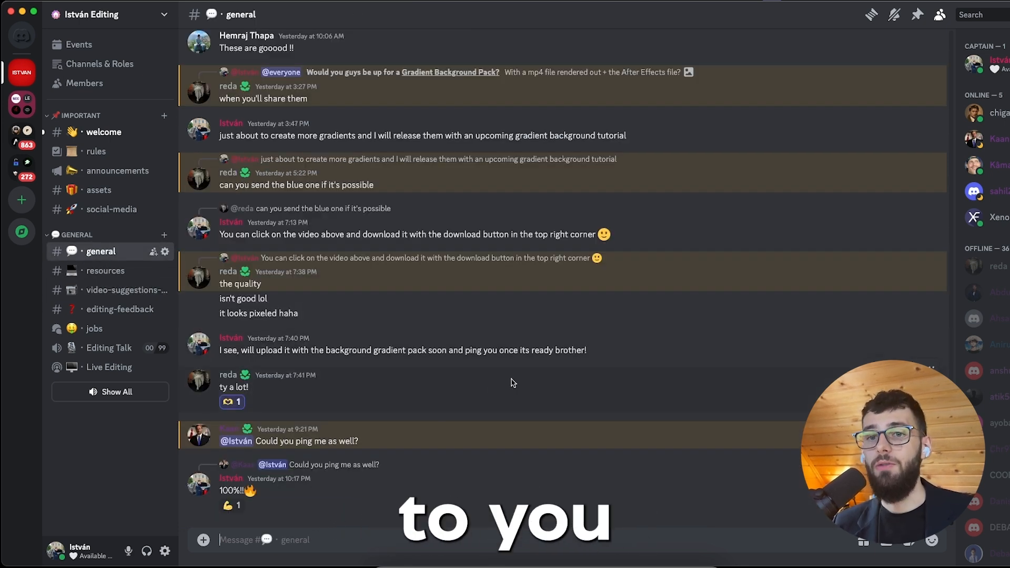
- Open the editing-feedback channel and read the latest video feedback request together with the detailed reply to it
left_click(120, 308)
scroll(474, 433, "up", 5)
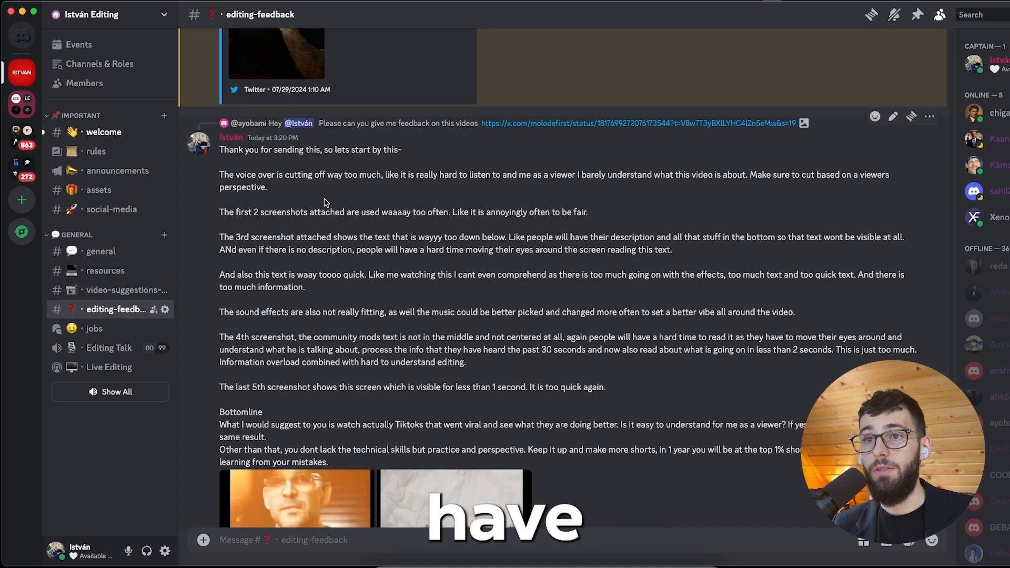
left_click_drag(223, 149, 547, 444)
left_click(548, 445)
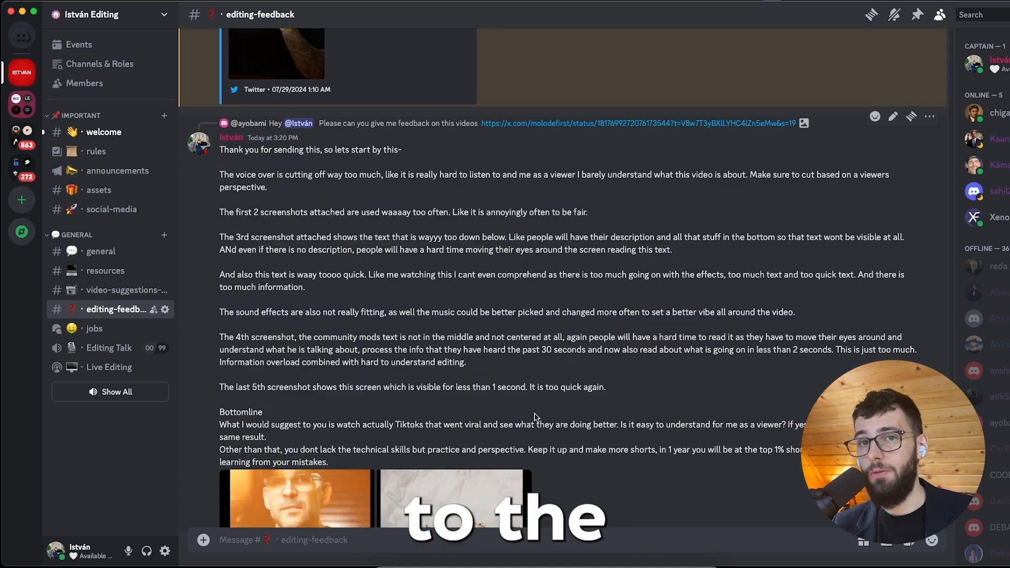
scroll(531, 419, "up", 8)
scroll(295, 212, "down", 1)
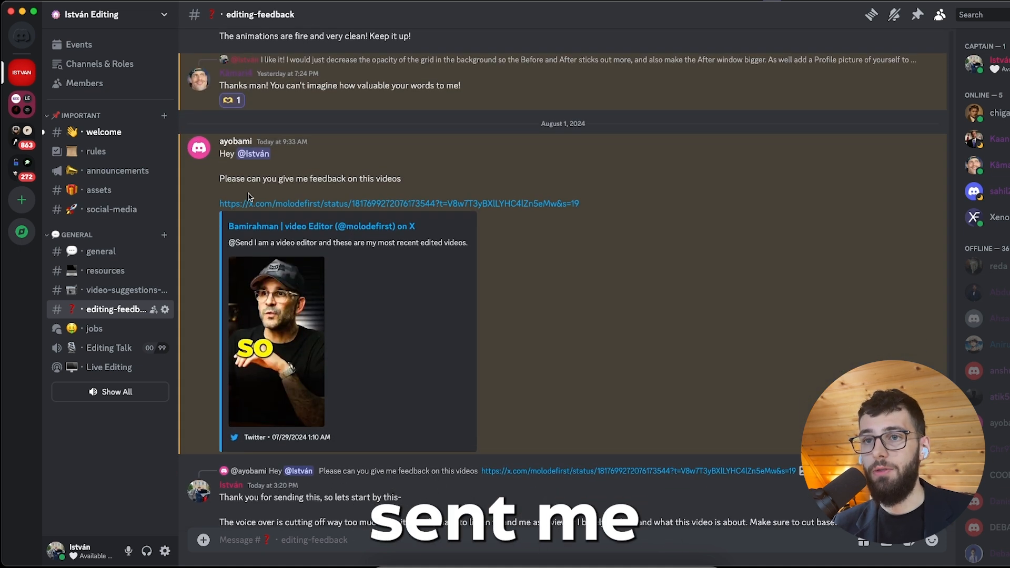
scroll(308, 351, "down", 8)
left_click_drag(656, 384, 212, 115)
left_click(264, 146)
scroll(295, 210, "up", 11)
scroll(336, 286, "down", 10)
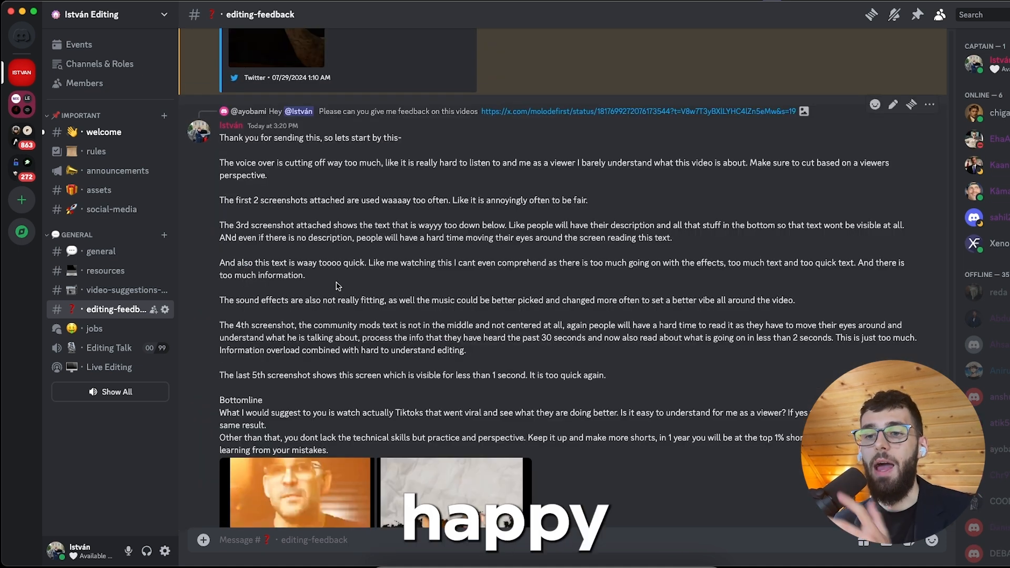